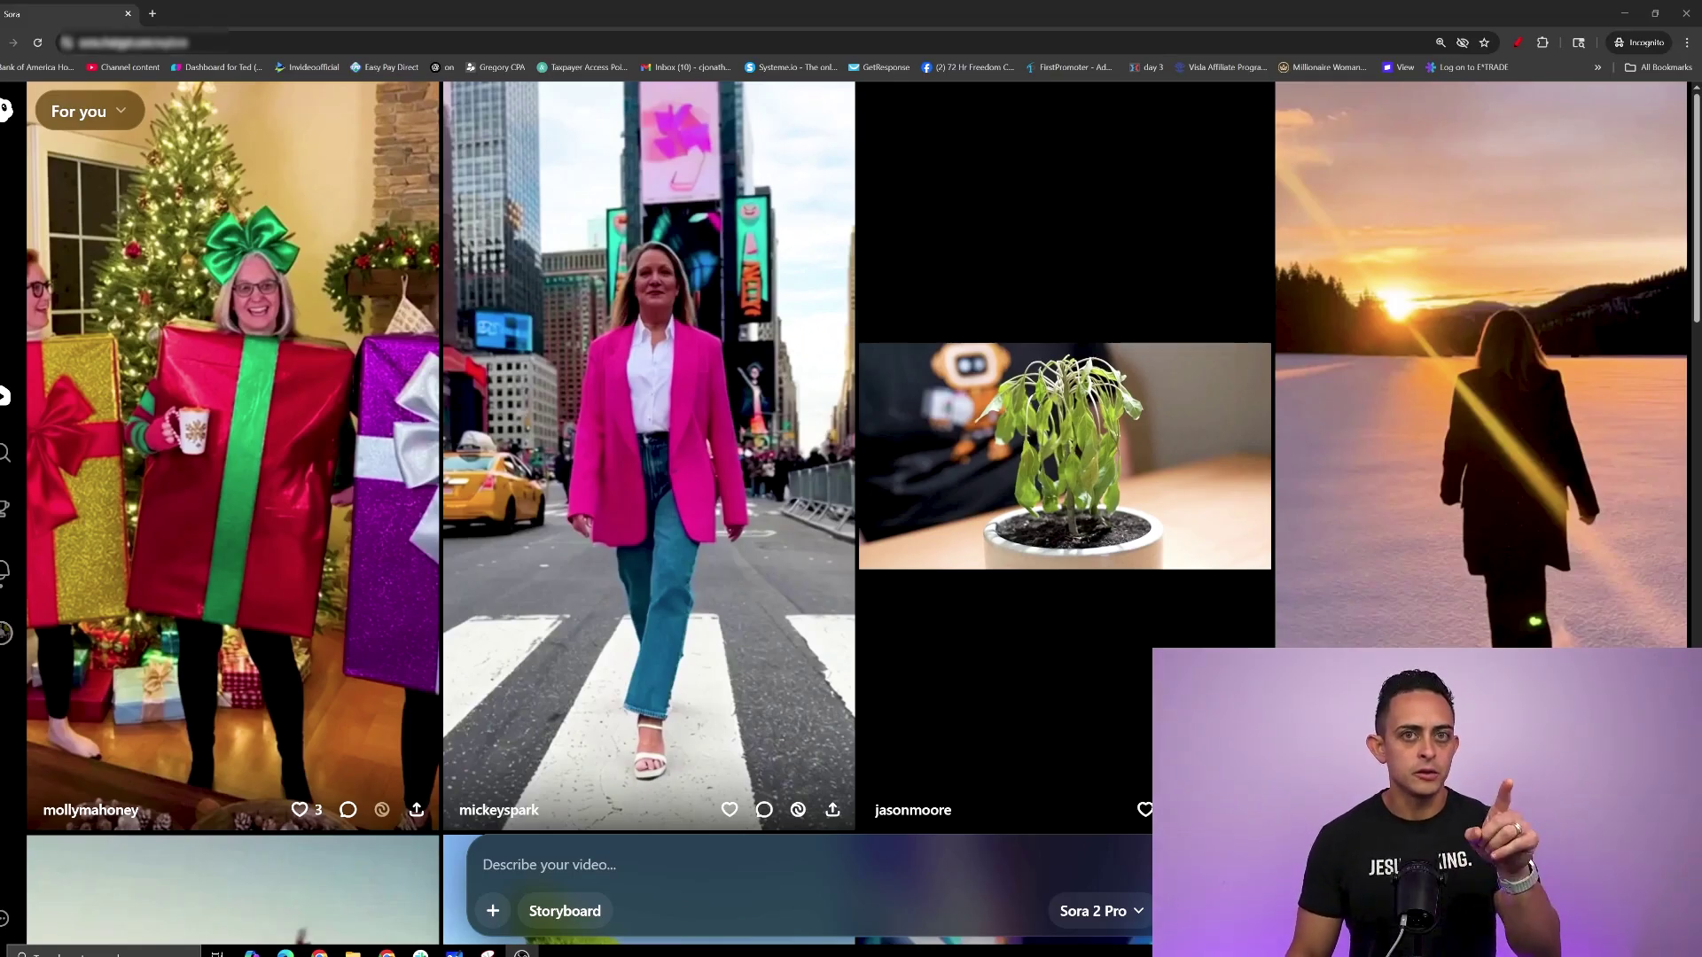
mouse_move(1208, 429)
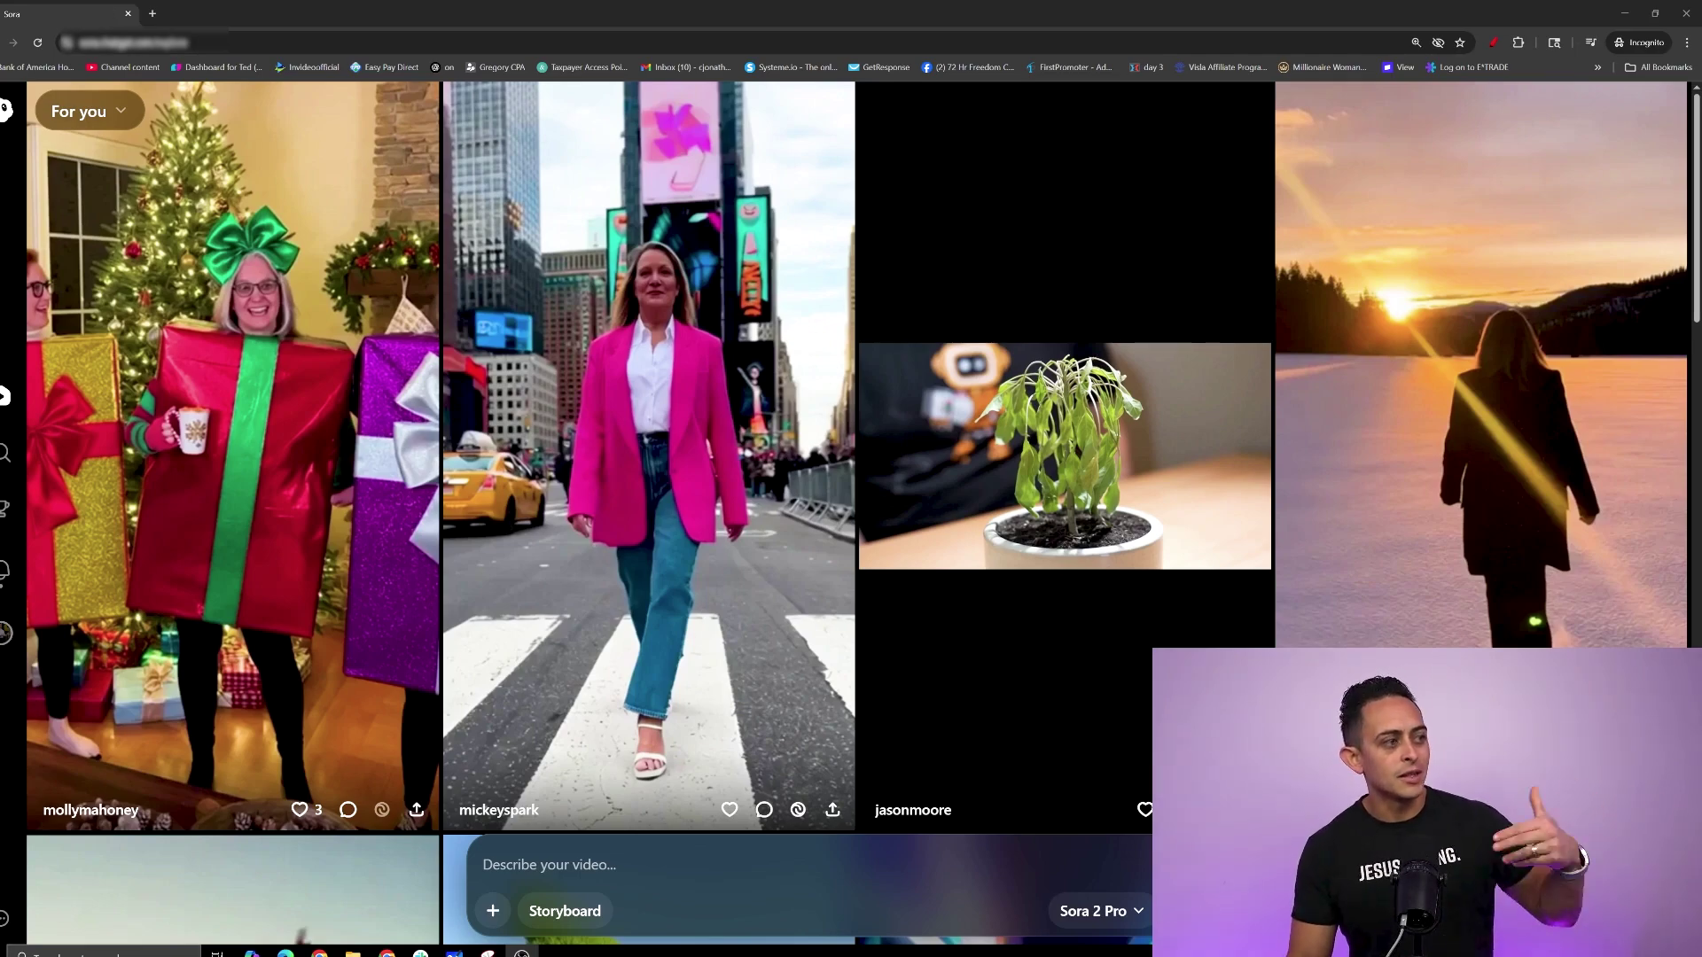
scroll(1229, 218, "down", 8)
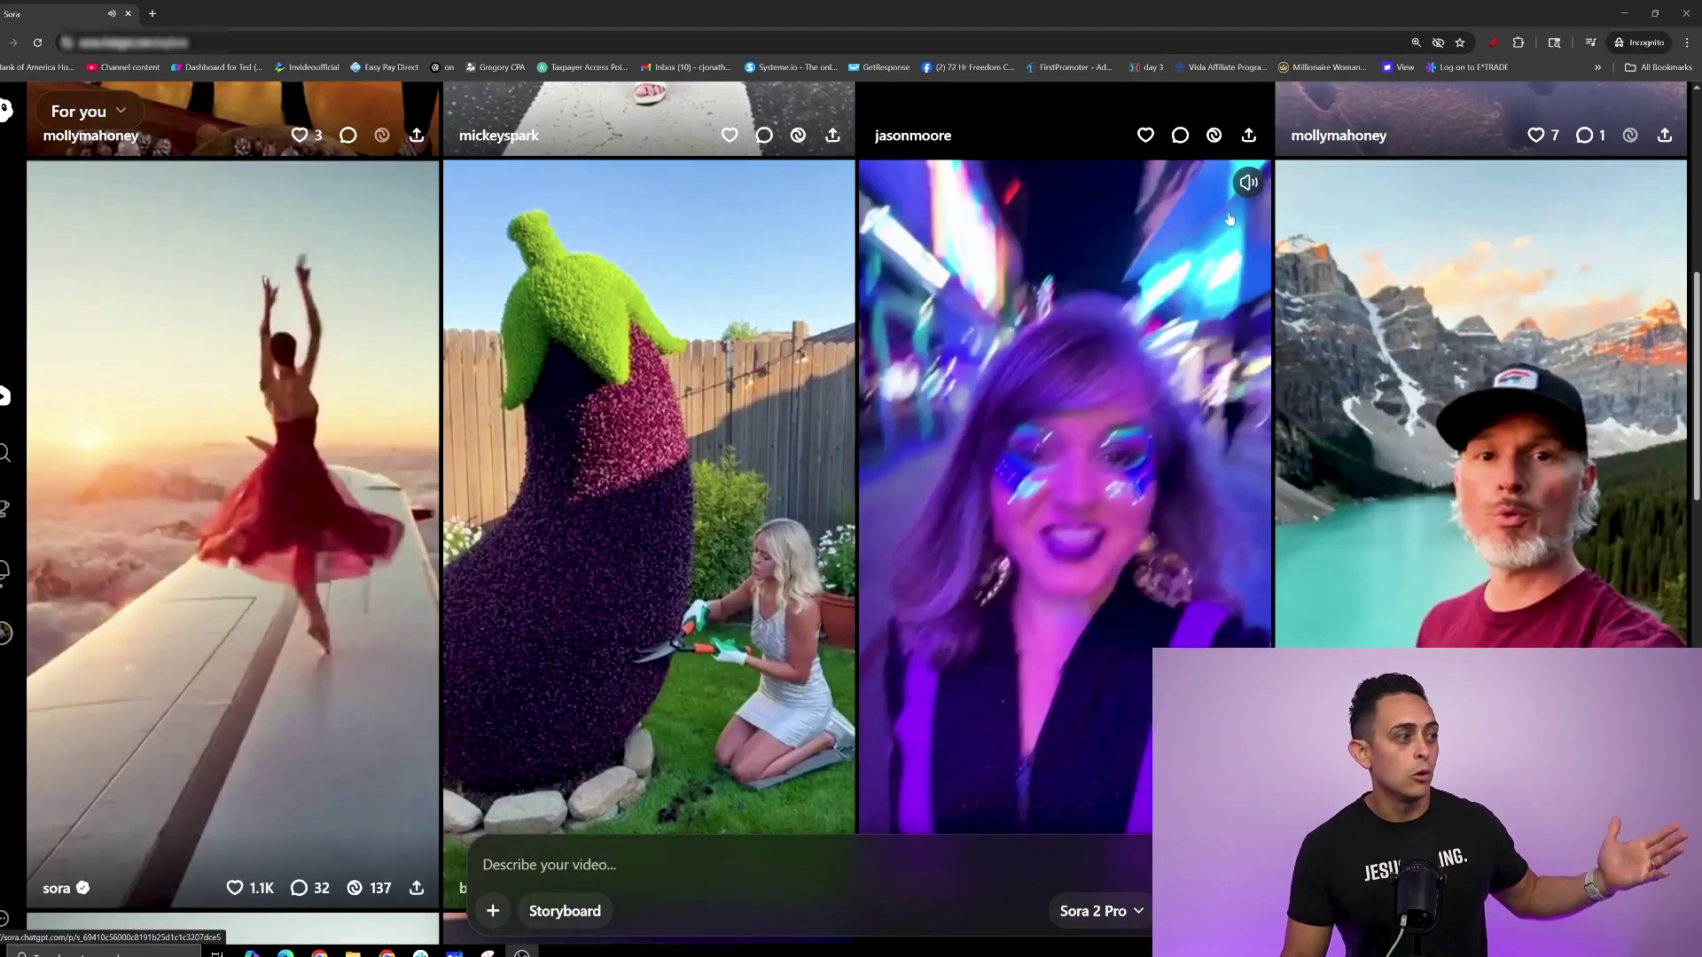
scroll(1230, 218, "down", 10)
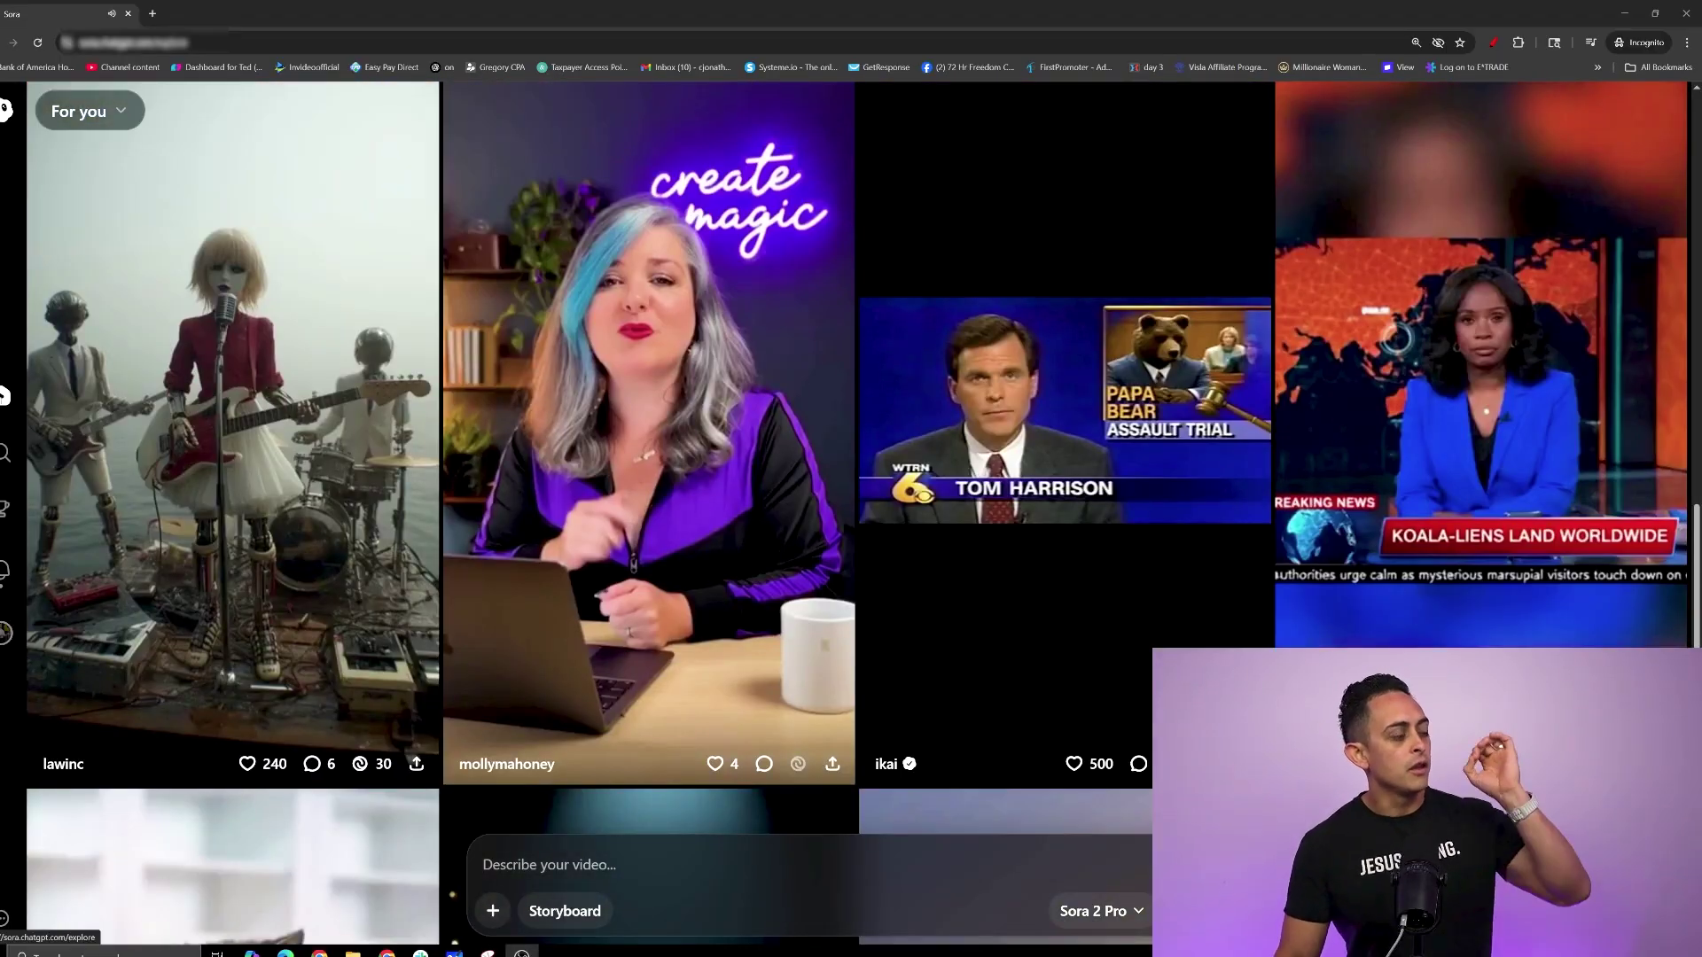
left_click(5, 453)
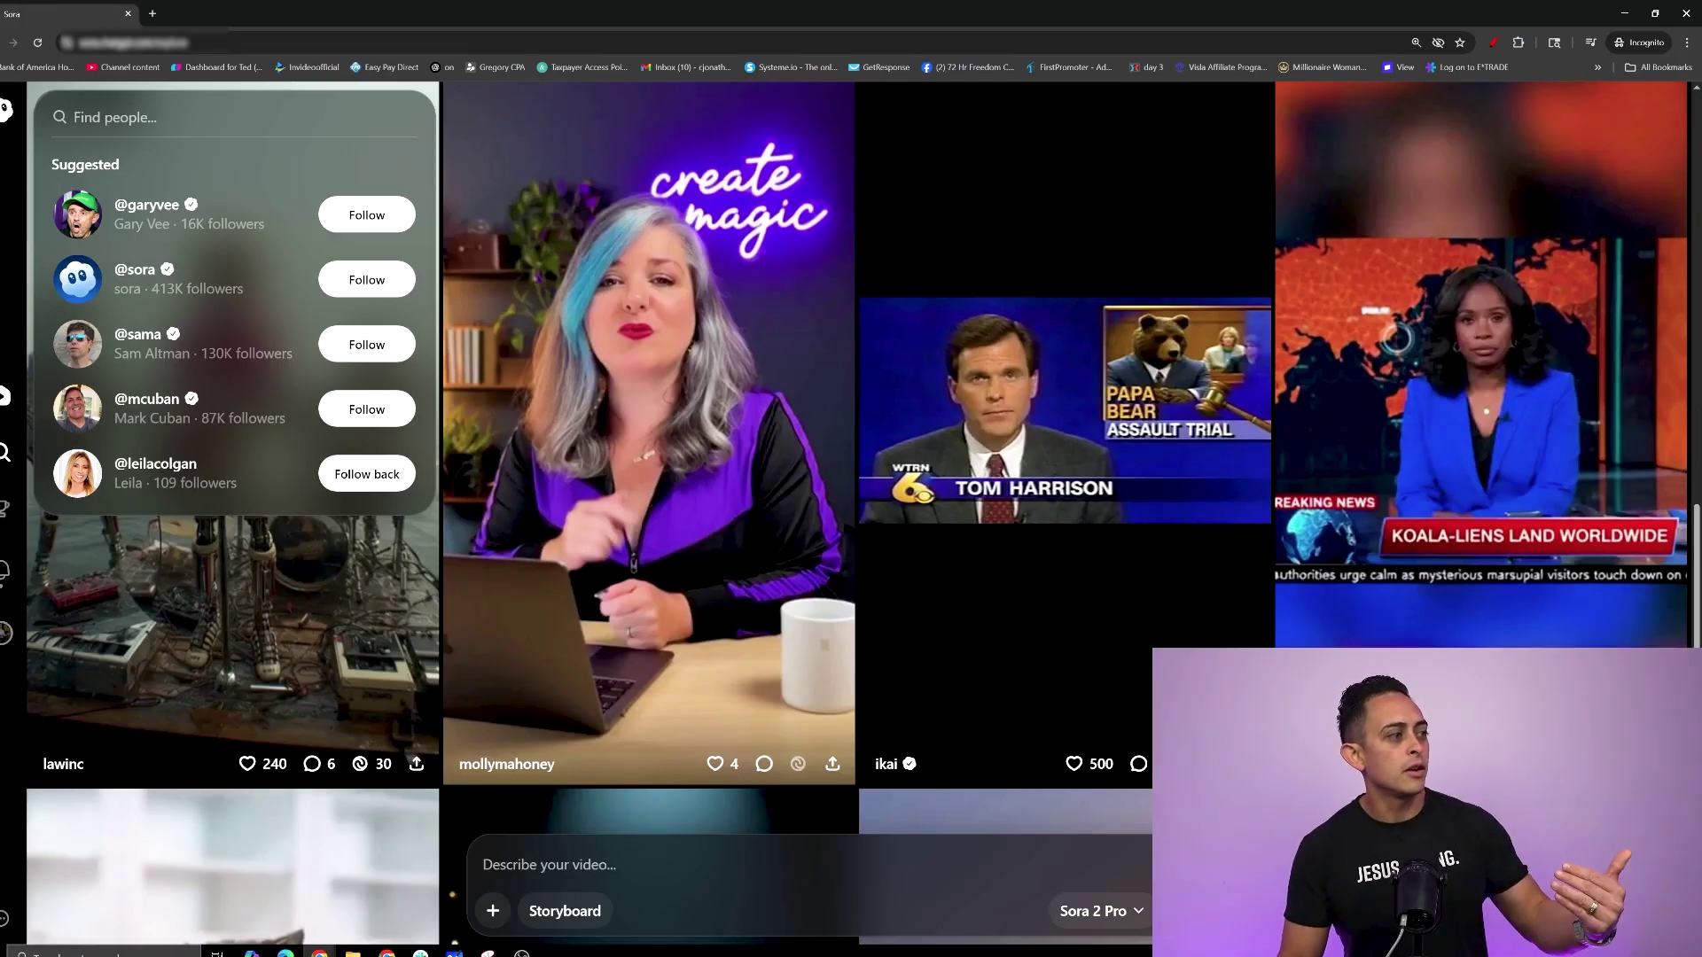
left_click(5, 508)
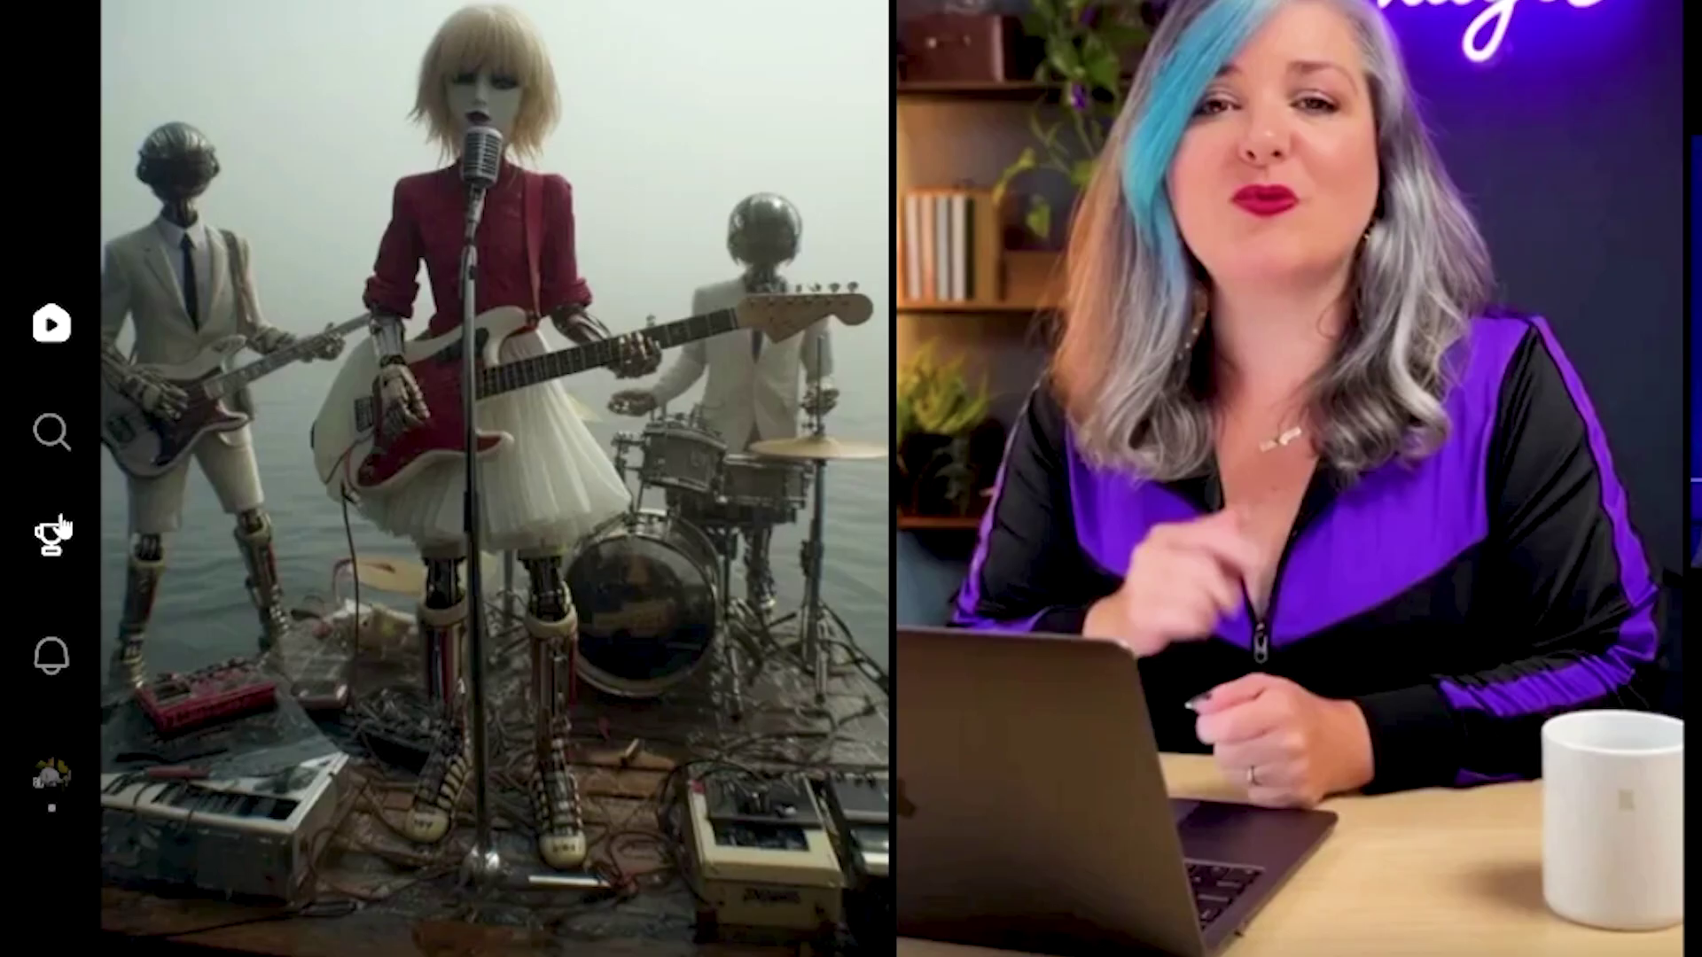
Check notifications, then browse your profile's drafts, gym, dental-office and street-scene posts
left_click(55, 701)
left_click(57, 706)
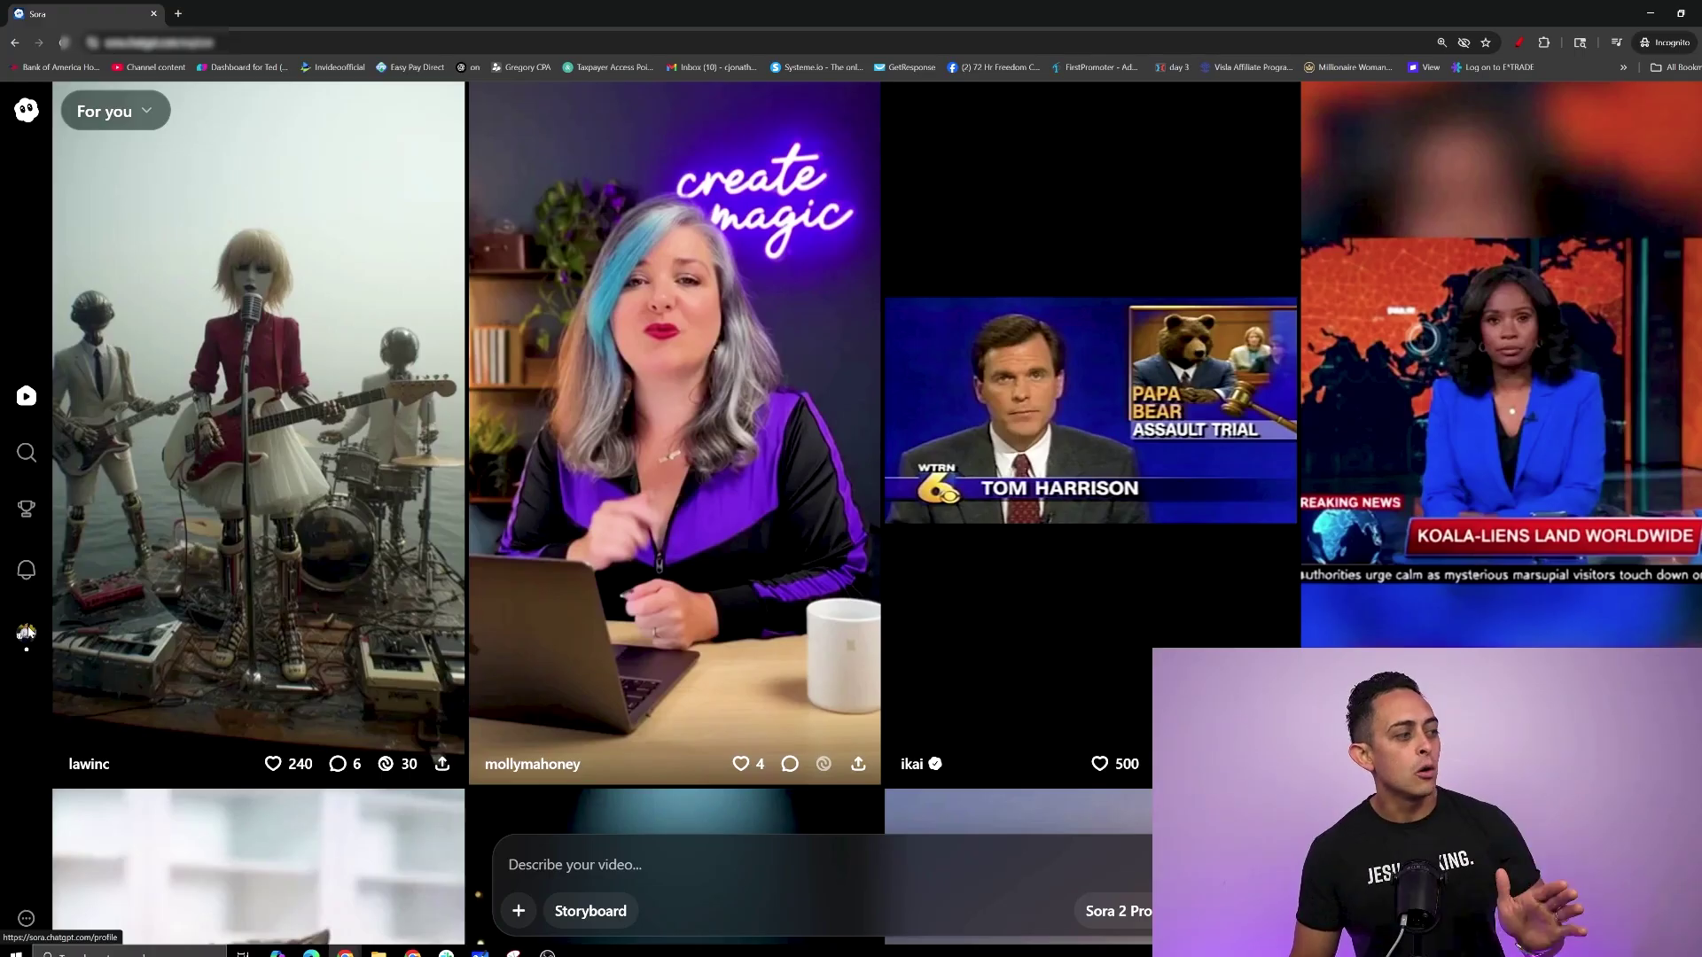
left_click(26, 631)
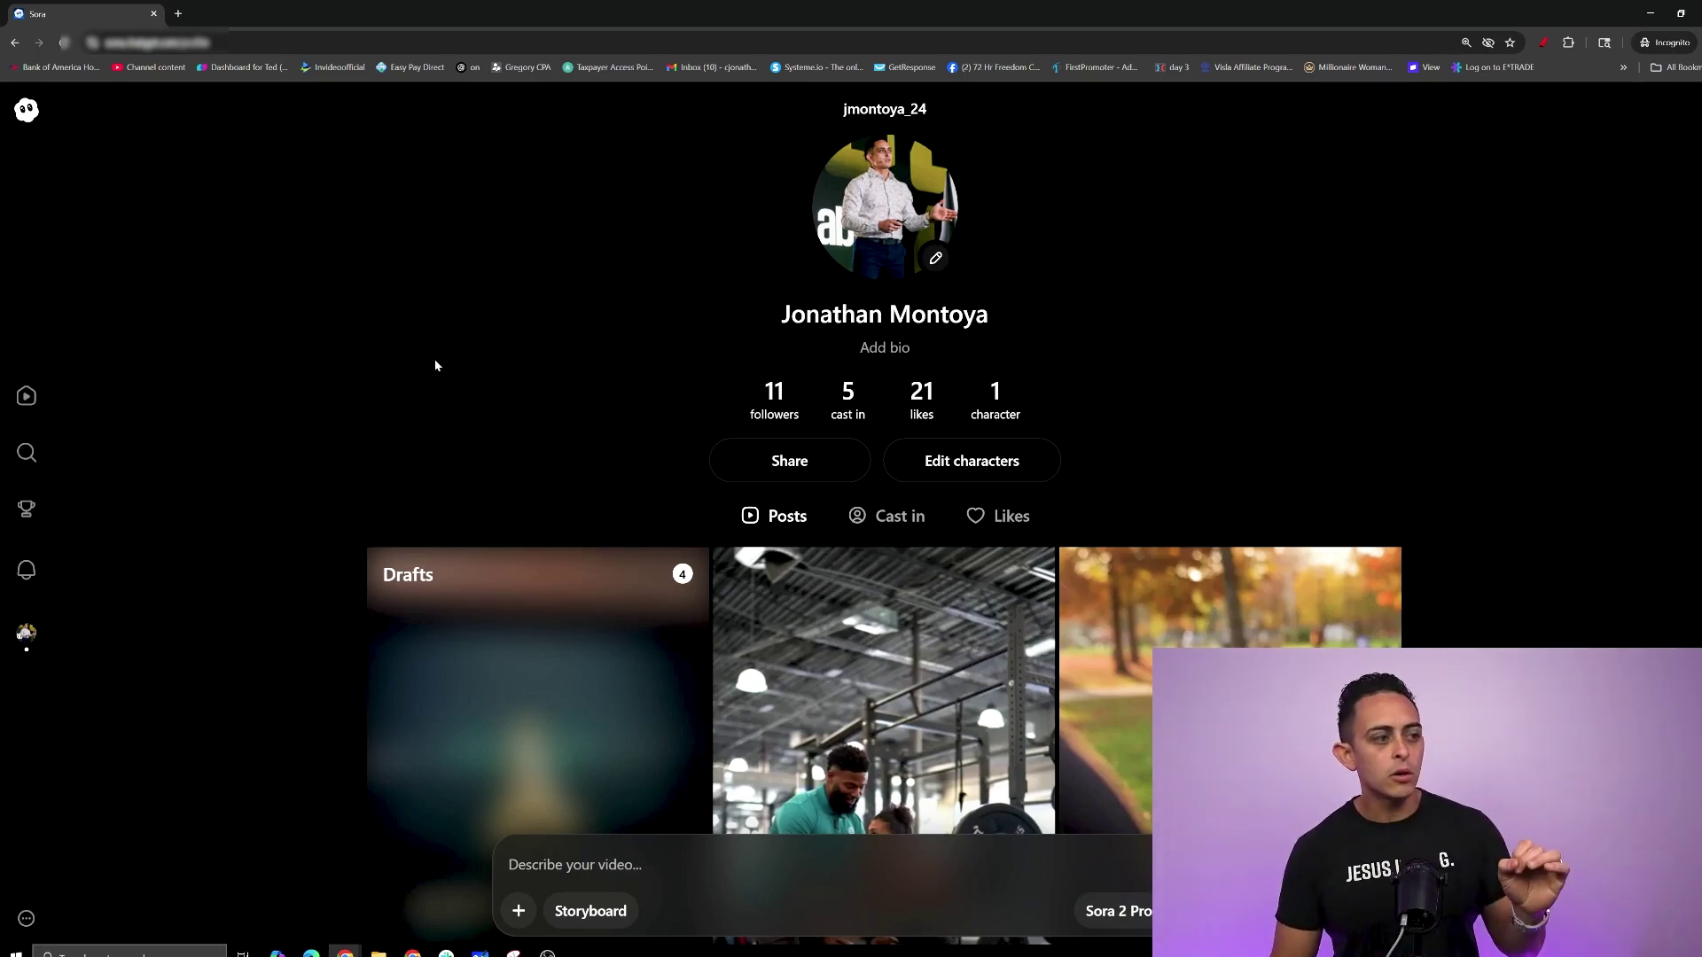
scroll(557, 328, "down", 3)
scroll(594, 316, "up", 3)
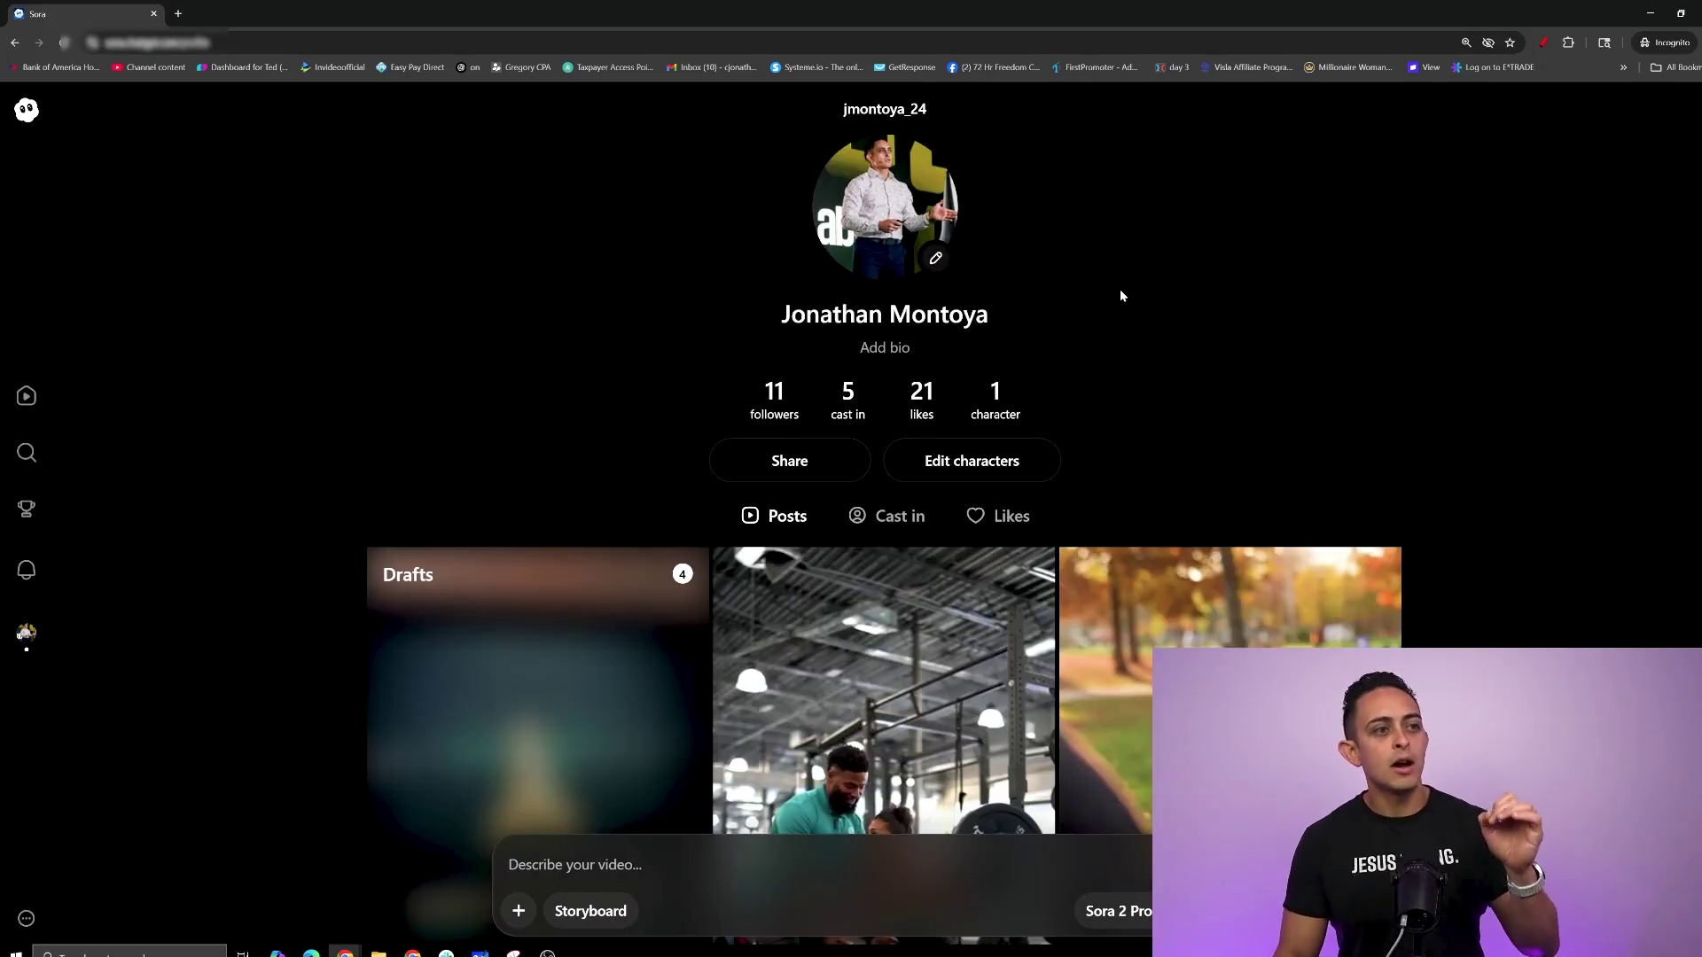
scroll(1524, 330, "down", 6)
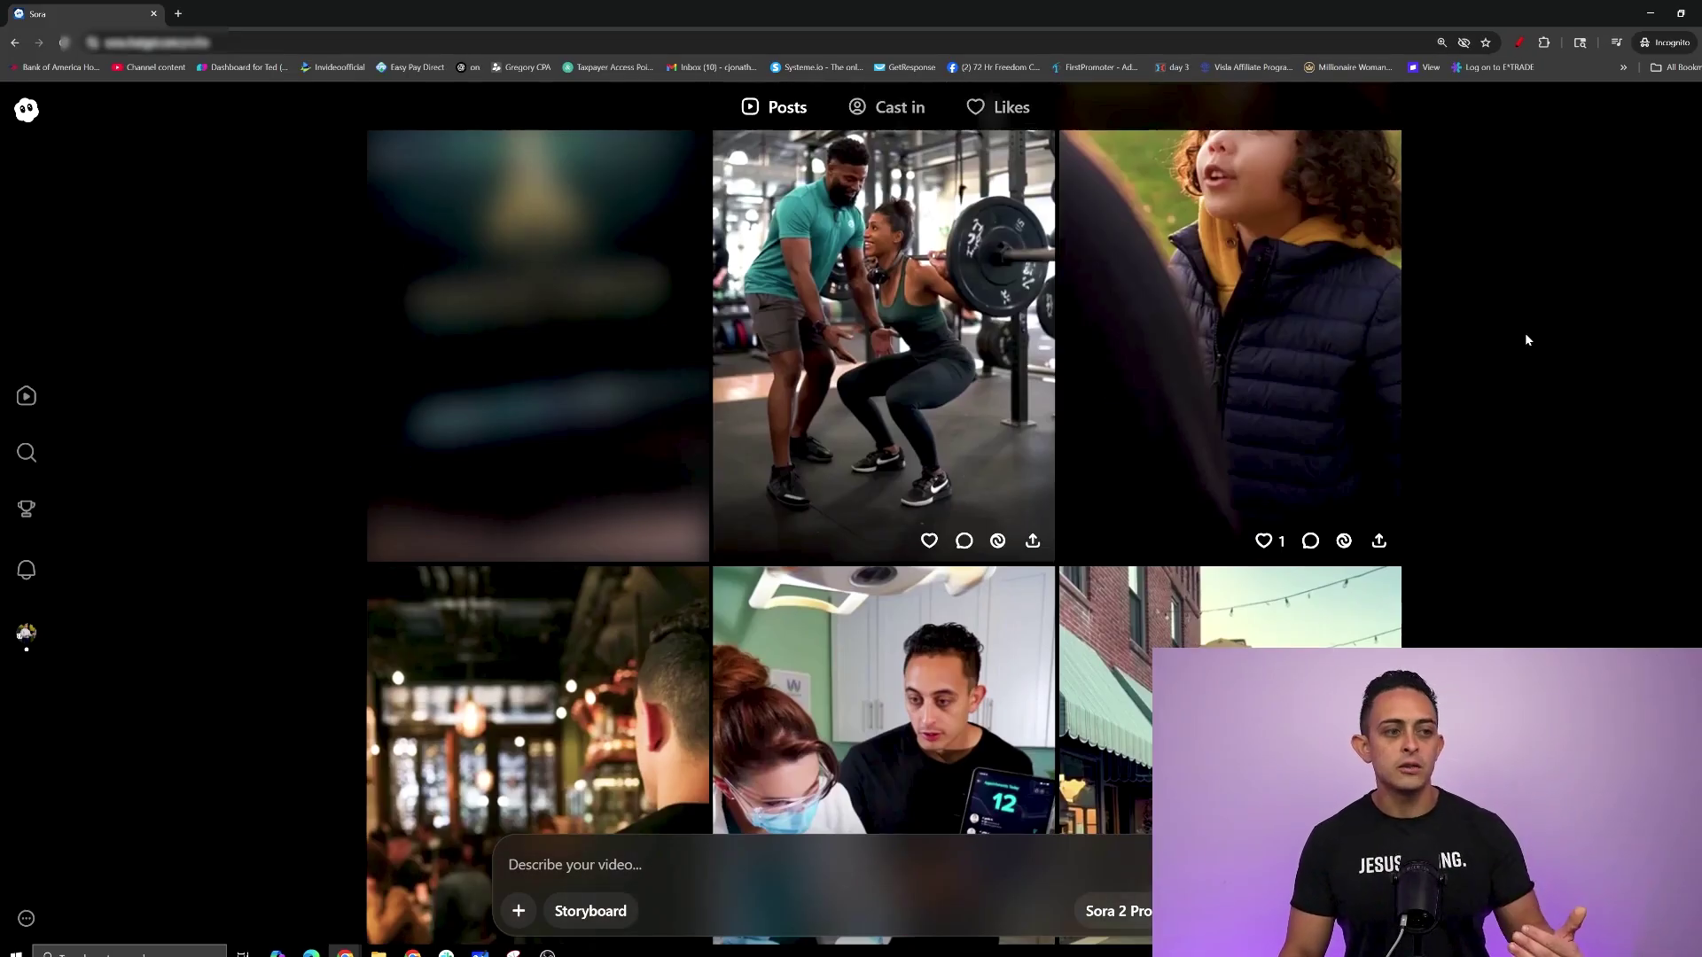
scroll(1523, 333, "down", 2)
scroll(1525, 337, "down", 2)
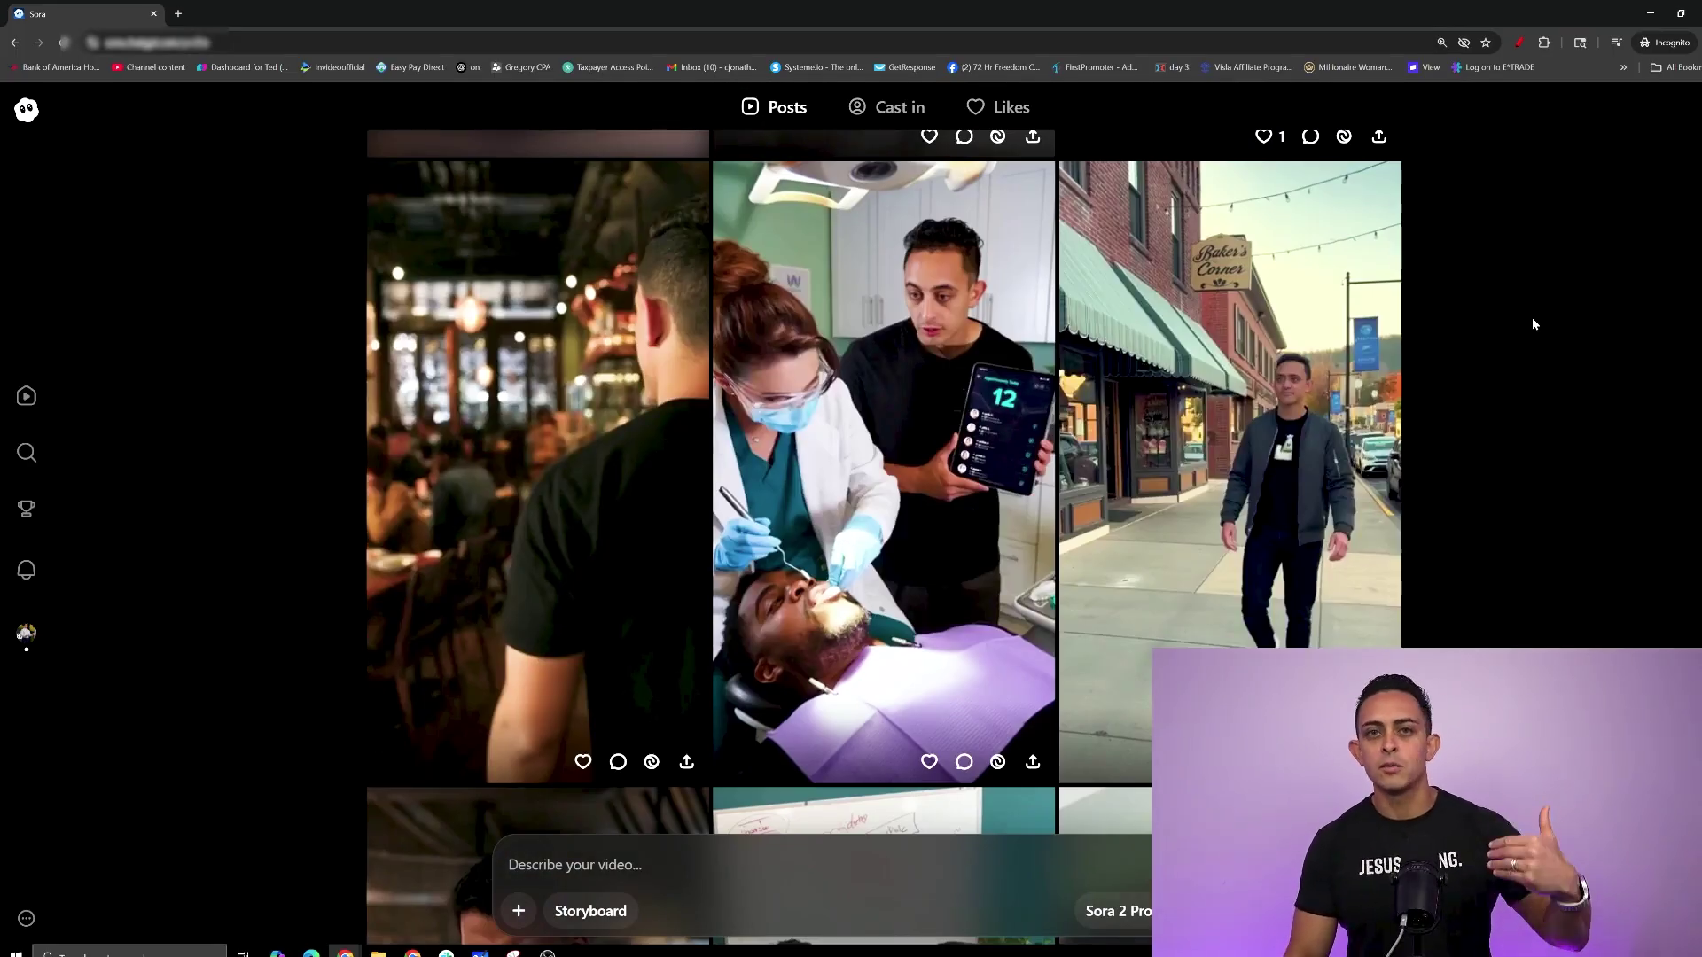
scroll(1532, 337, "up", 5)
scroll(1467, 338, "up", 3)
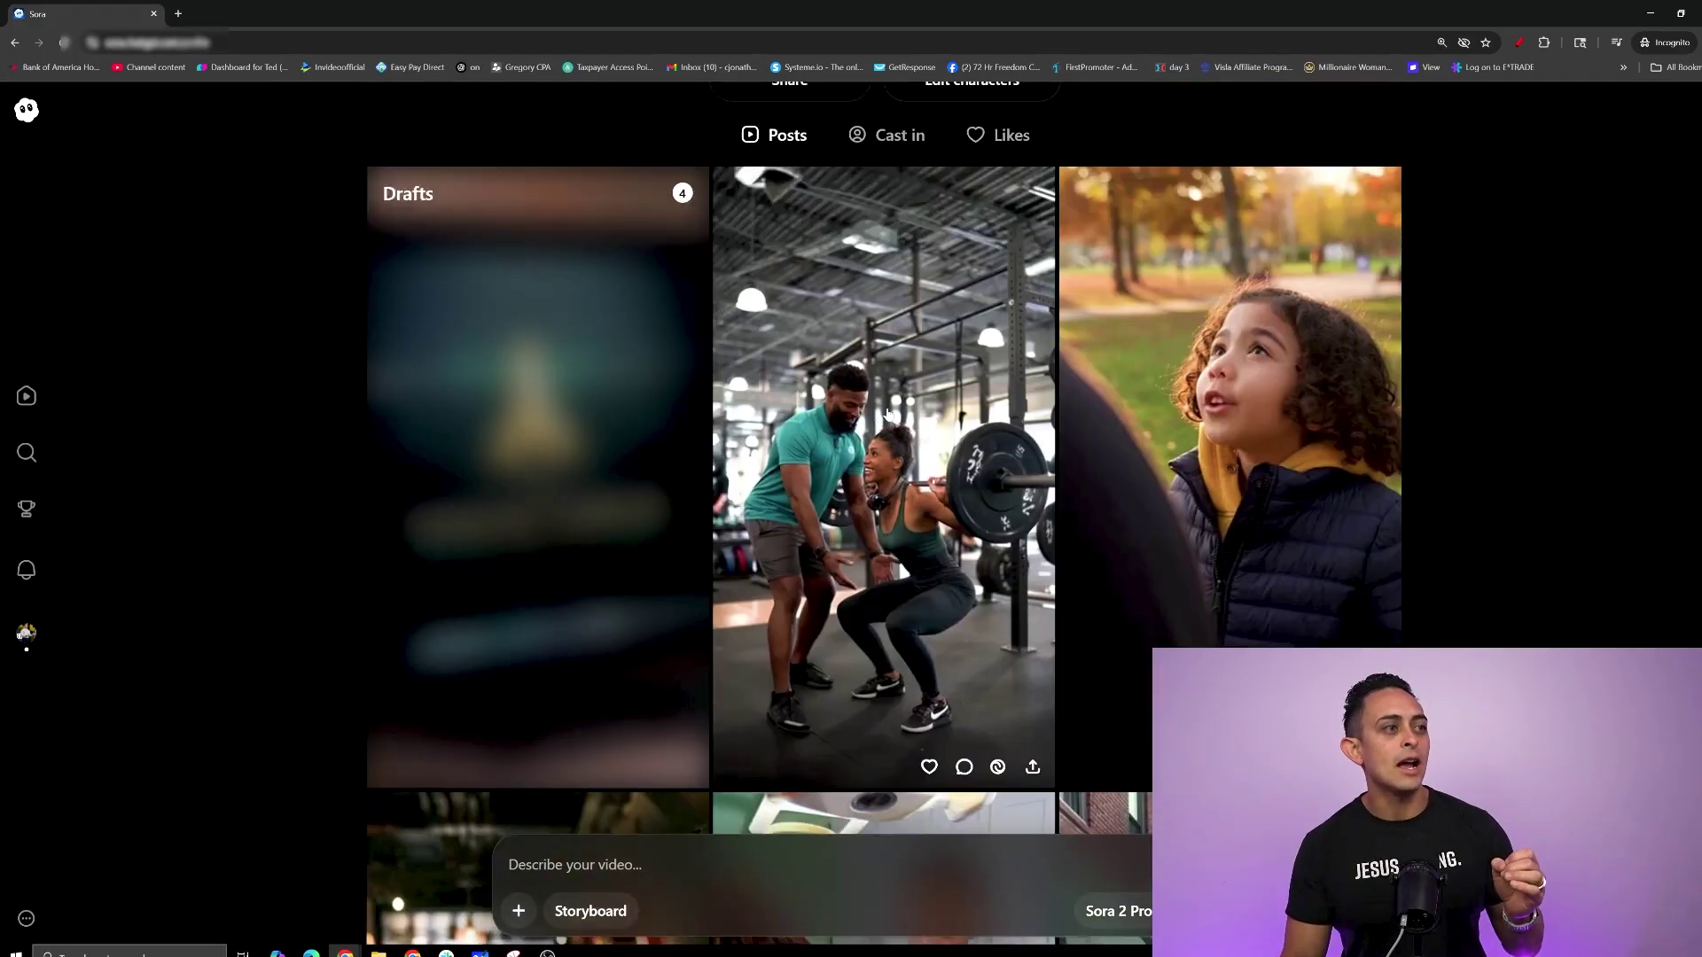
Open the shoe-box room draft from Drafts and show its Remix, Trim, Download and Delete options
left_click(514, 522)
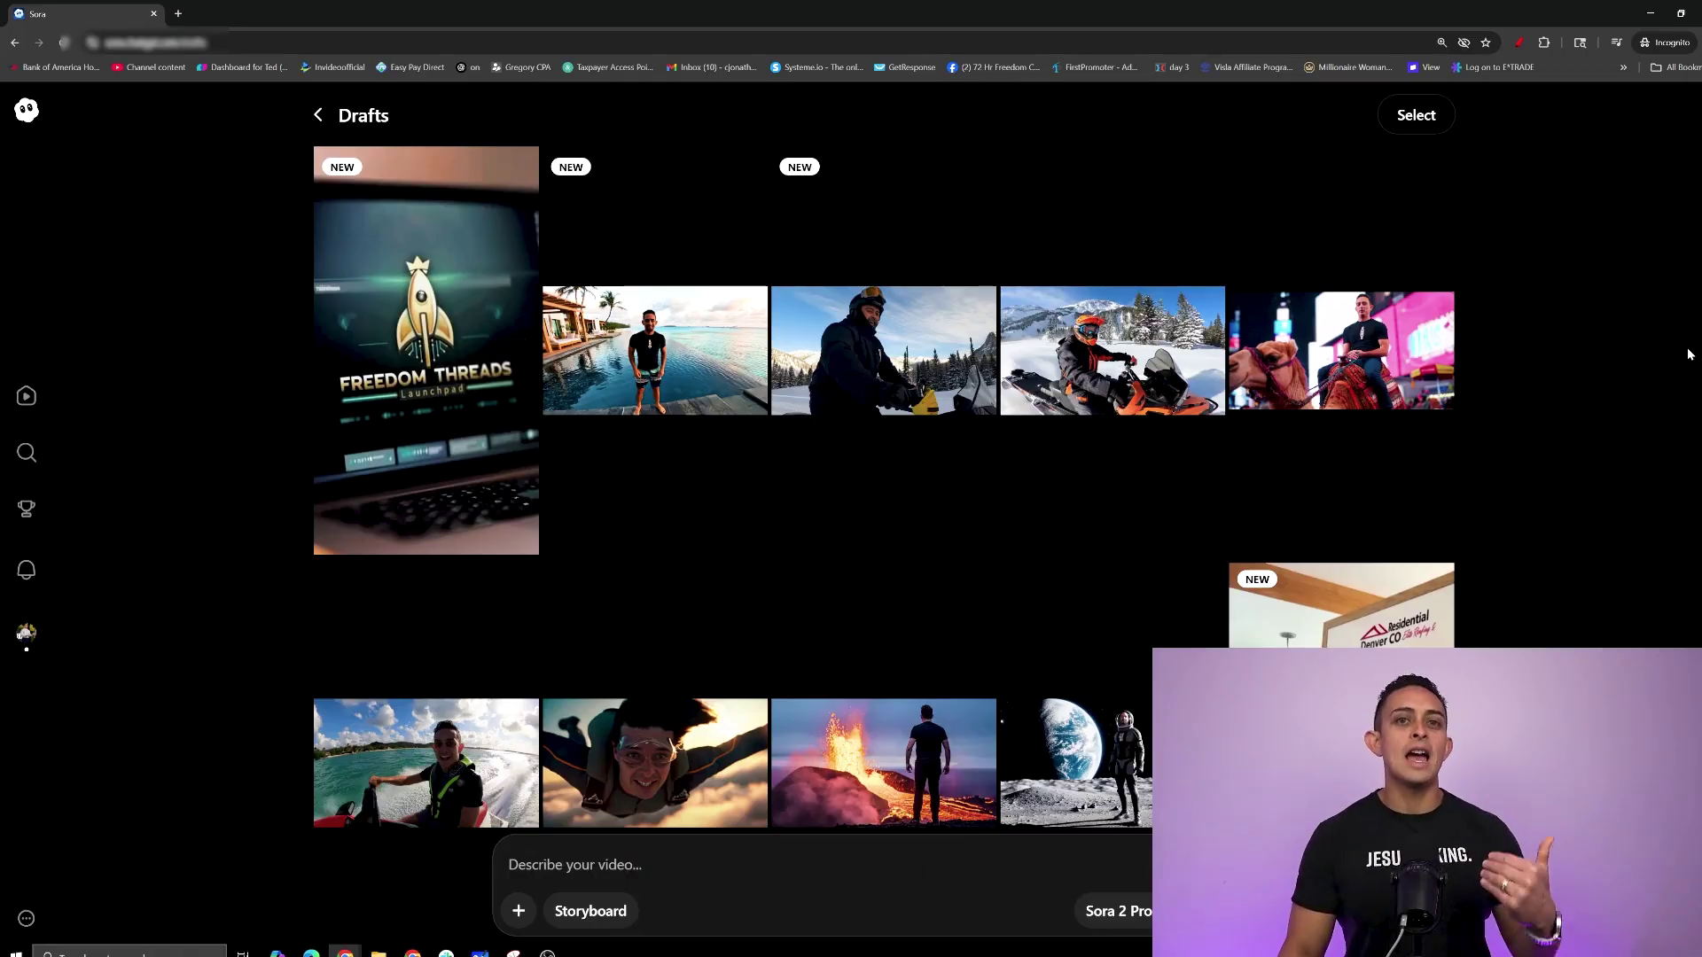
mouse_move(1407, 403)
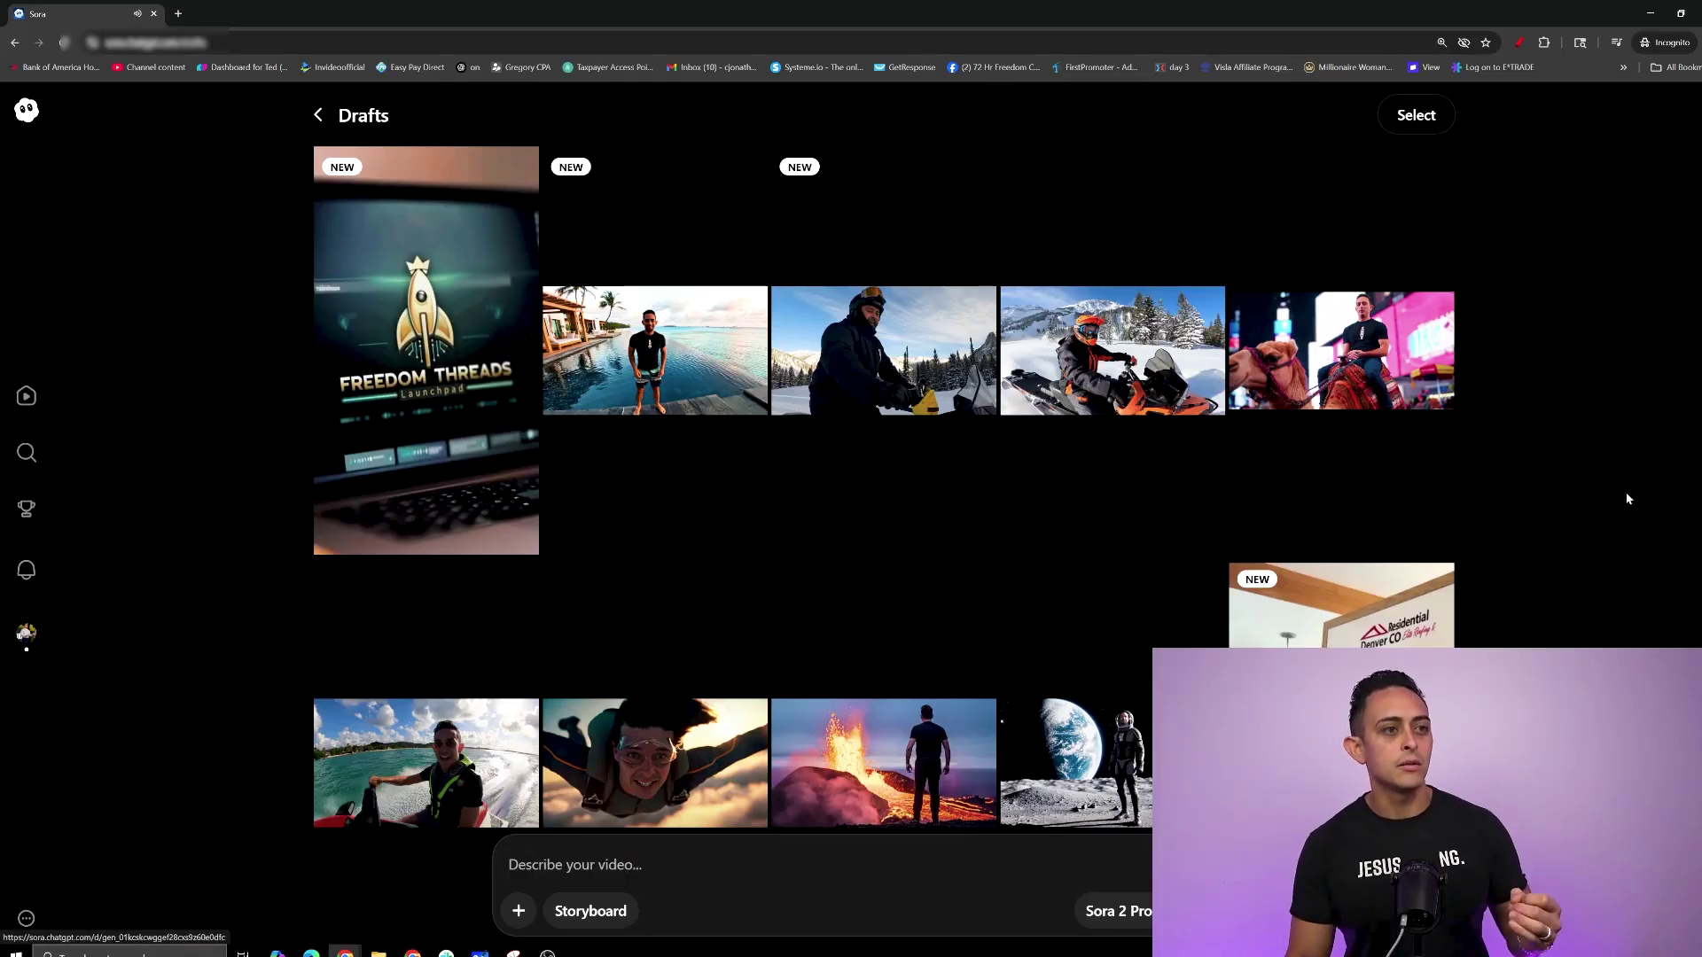
scroll(1688, 561, "down", 2)
scroll(1640, 546, "down", 6)
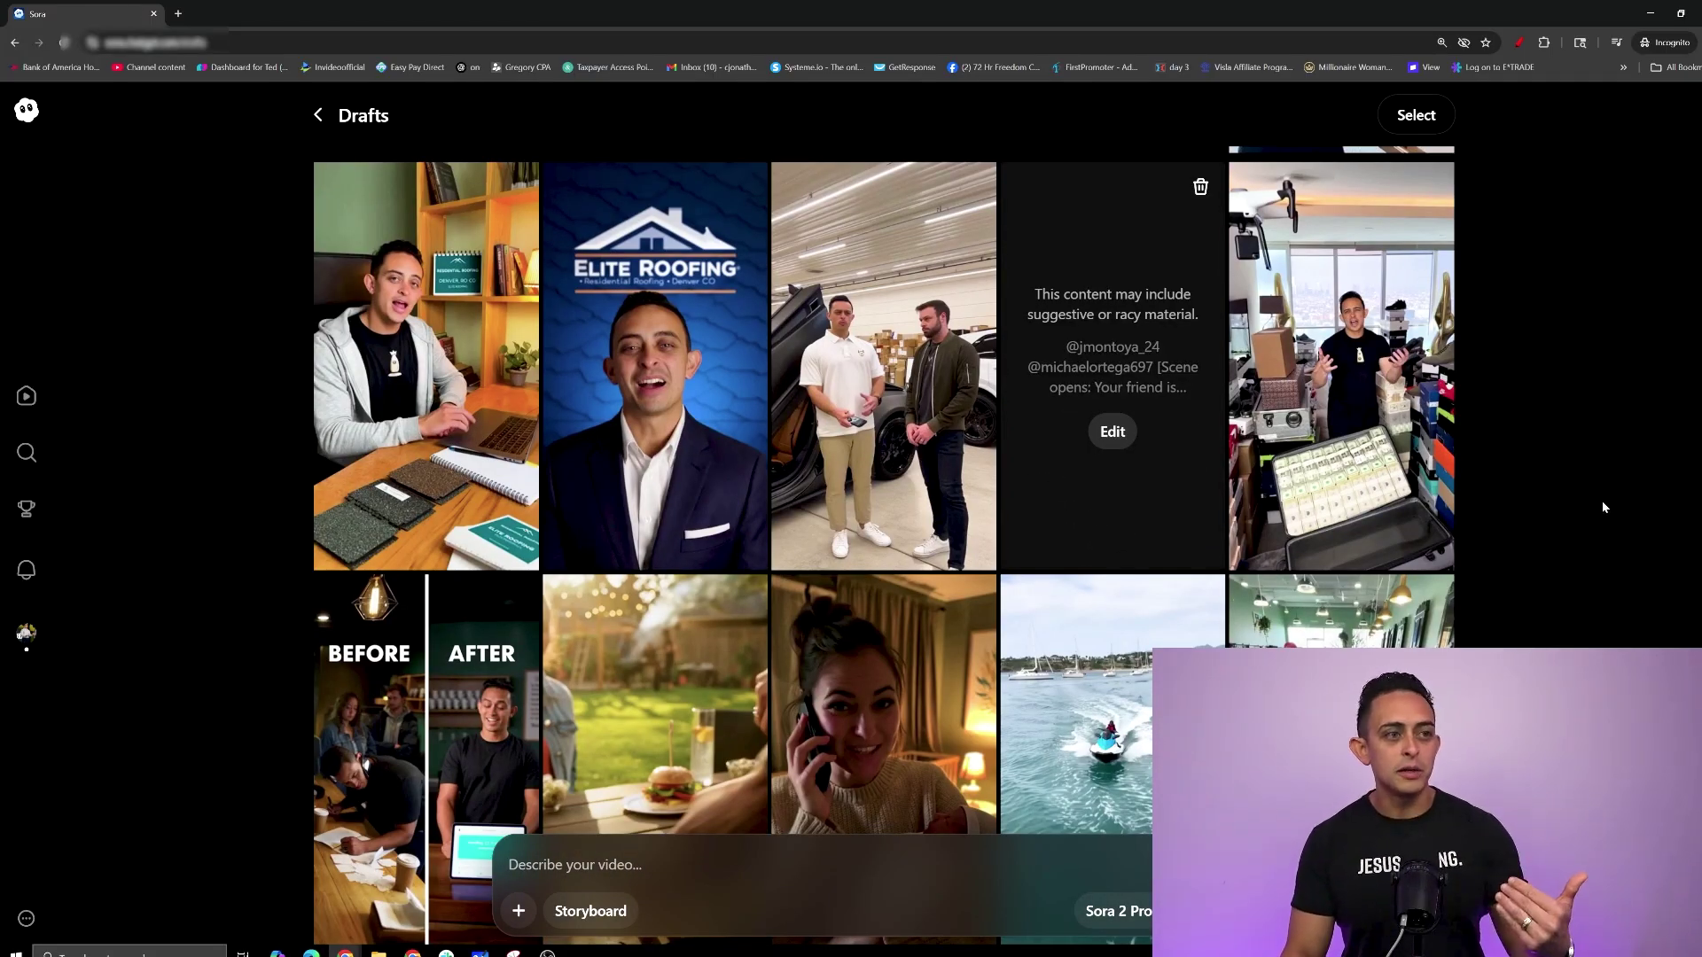
left_click(1341, 417)
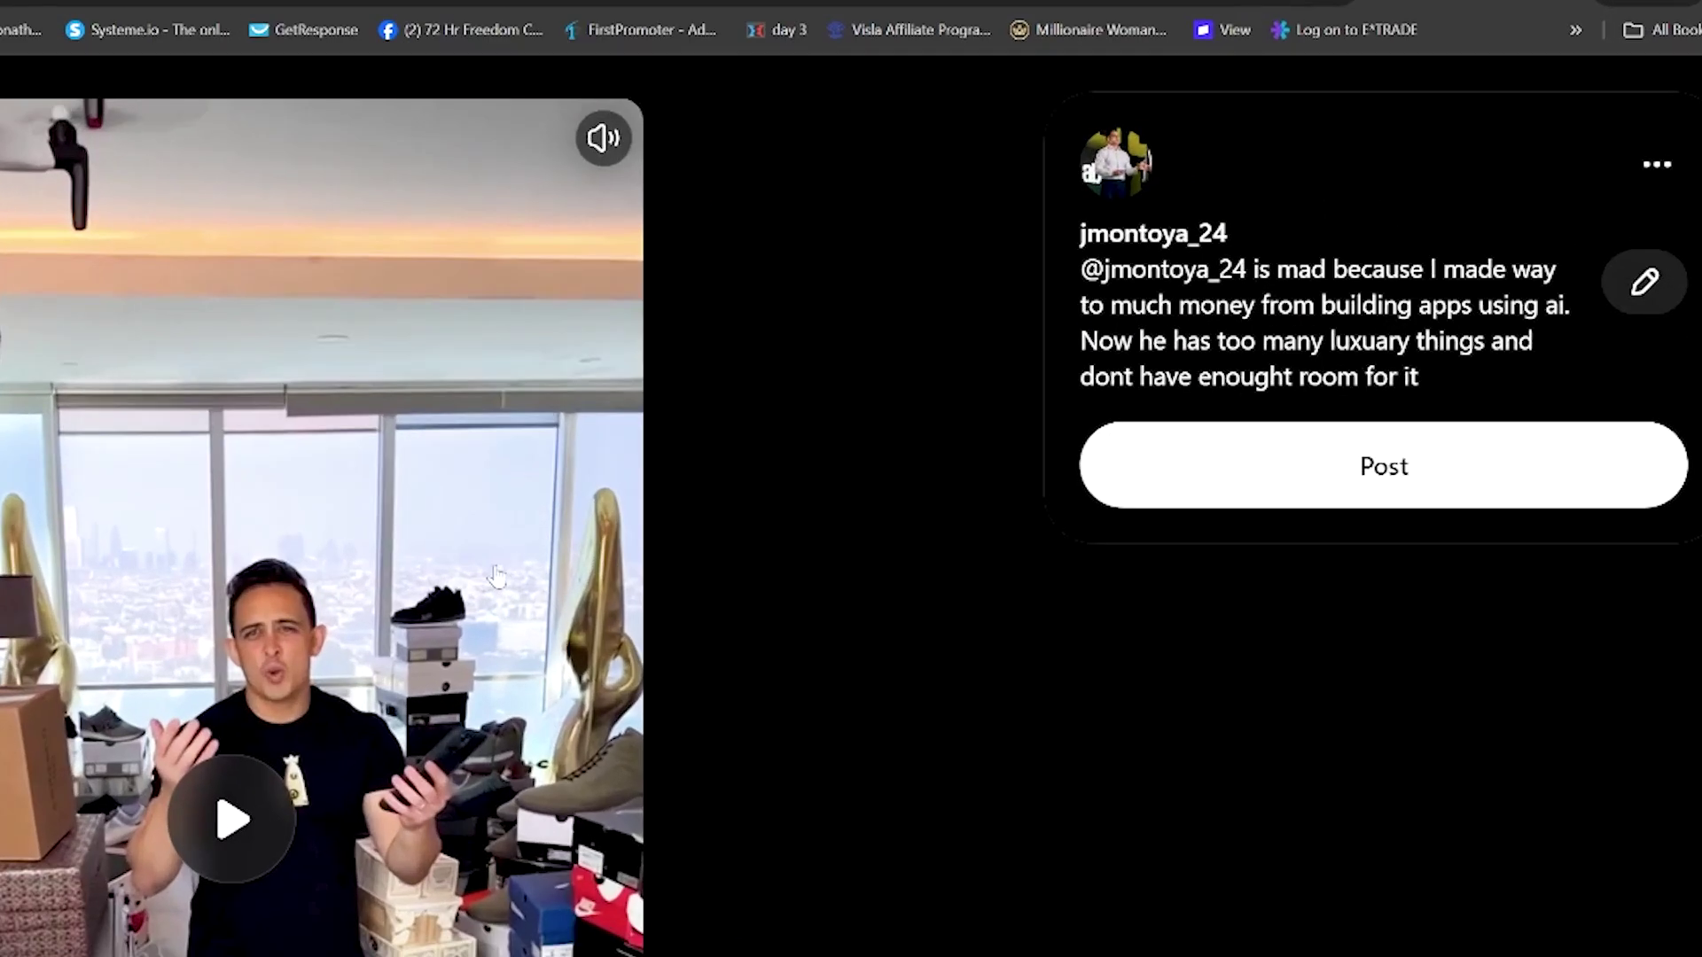
left_click(1668, 166)
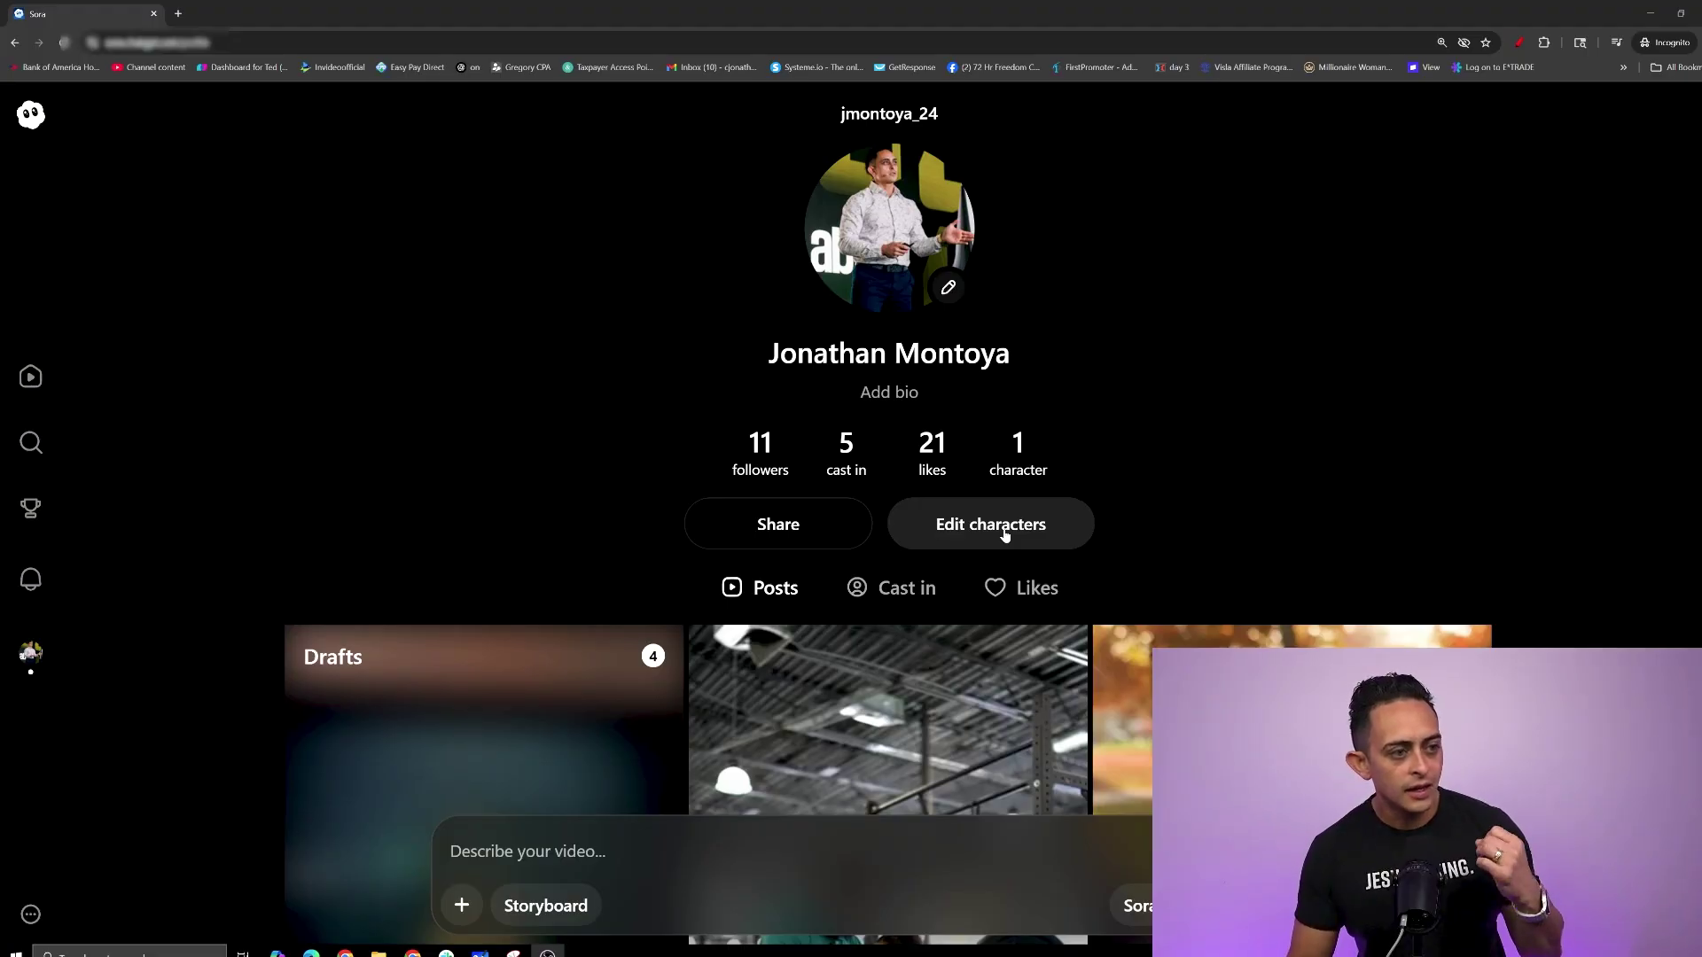
Open the character editor listing your own character and a side-character option
left_click(1005, 534)
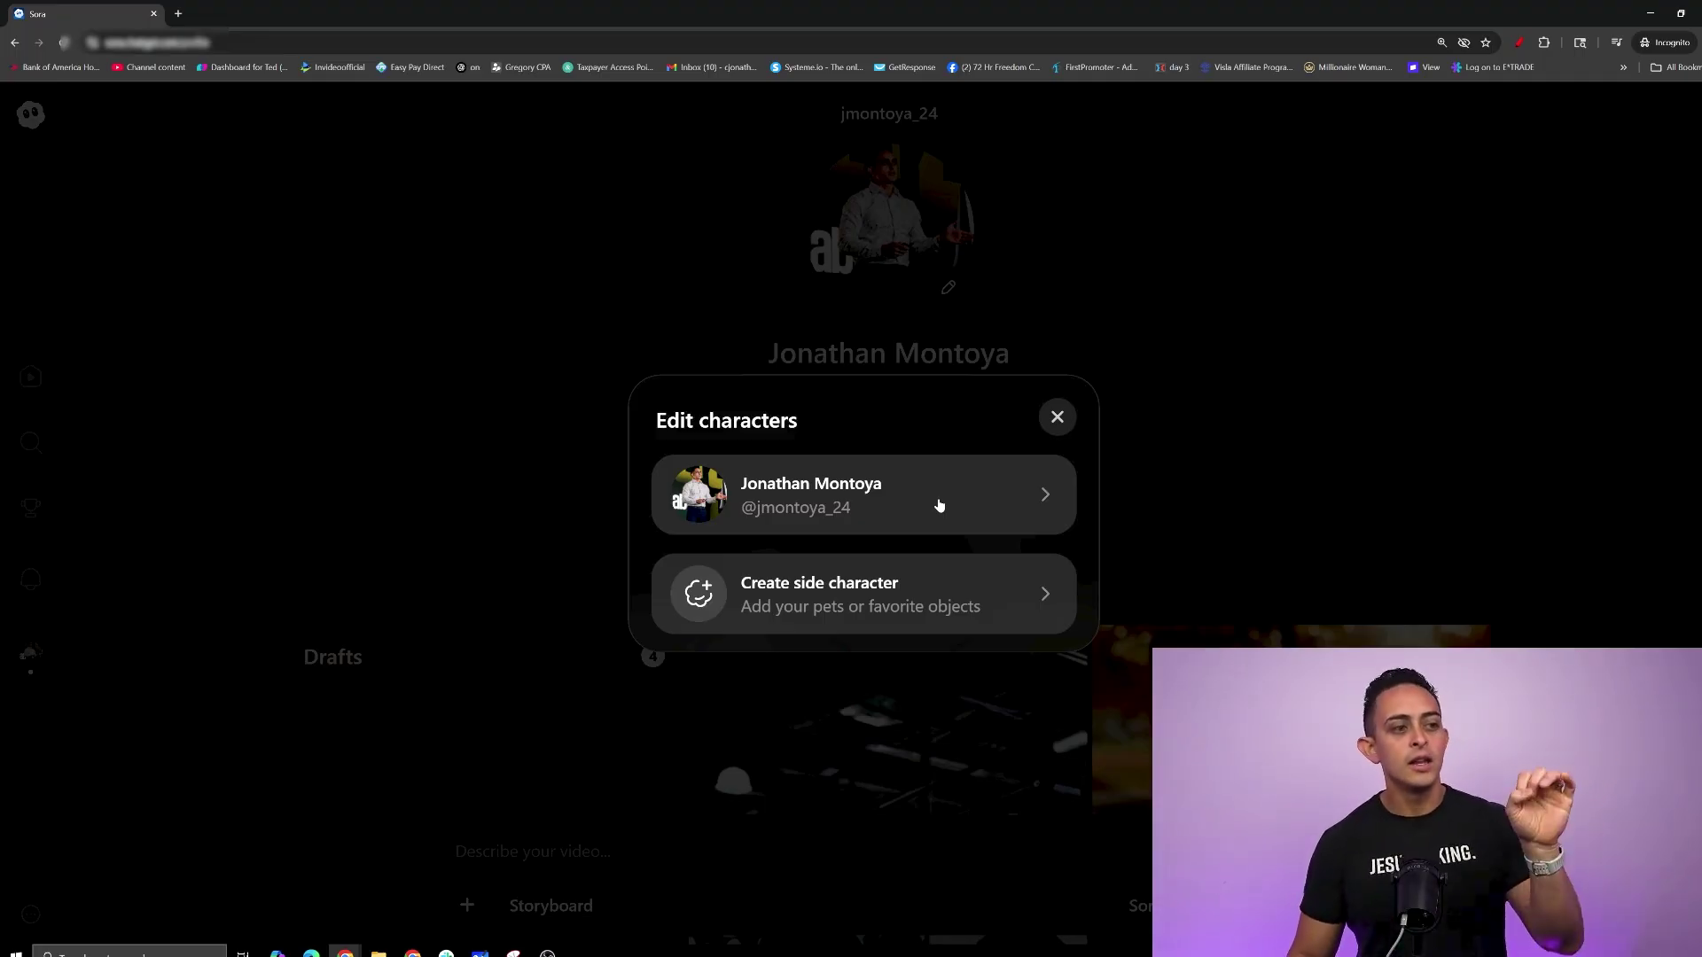
Review the 'Who can use my character' access settings for your own character
left_click(982, 500)
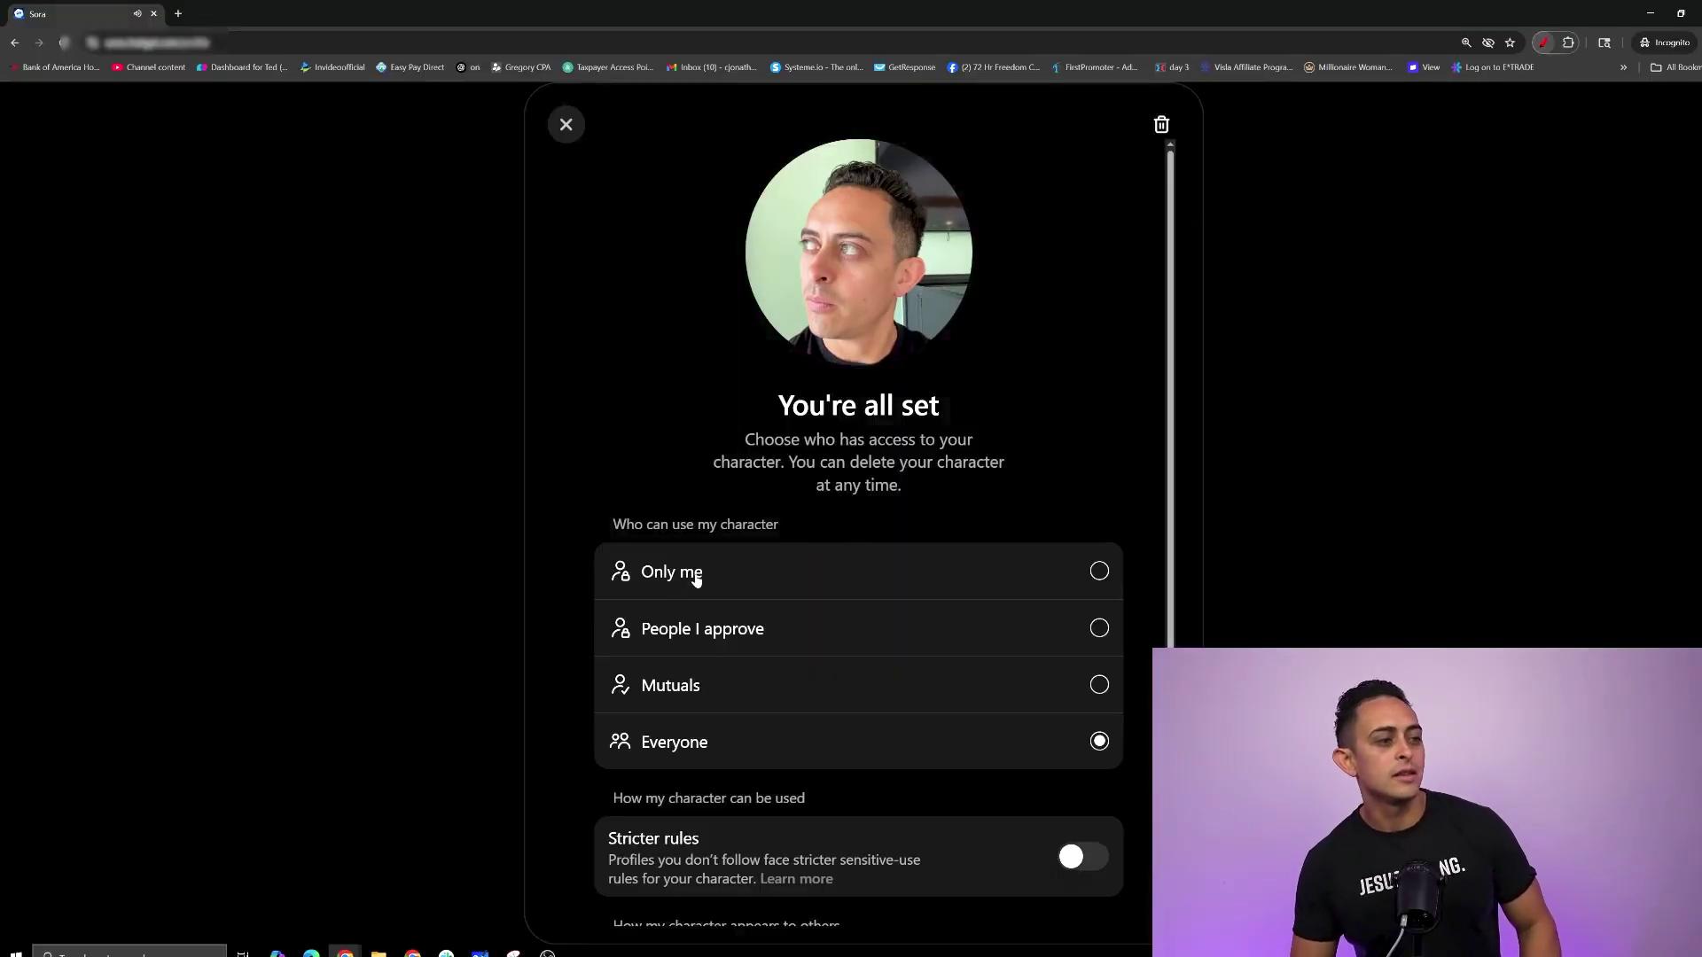
key("alt+shift+d")
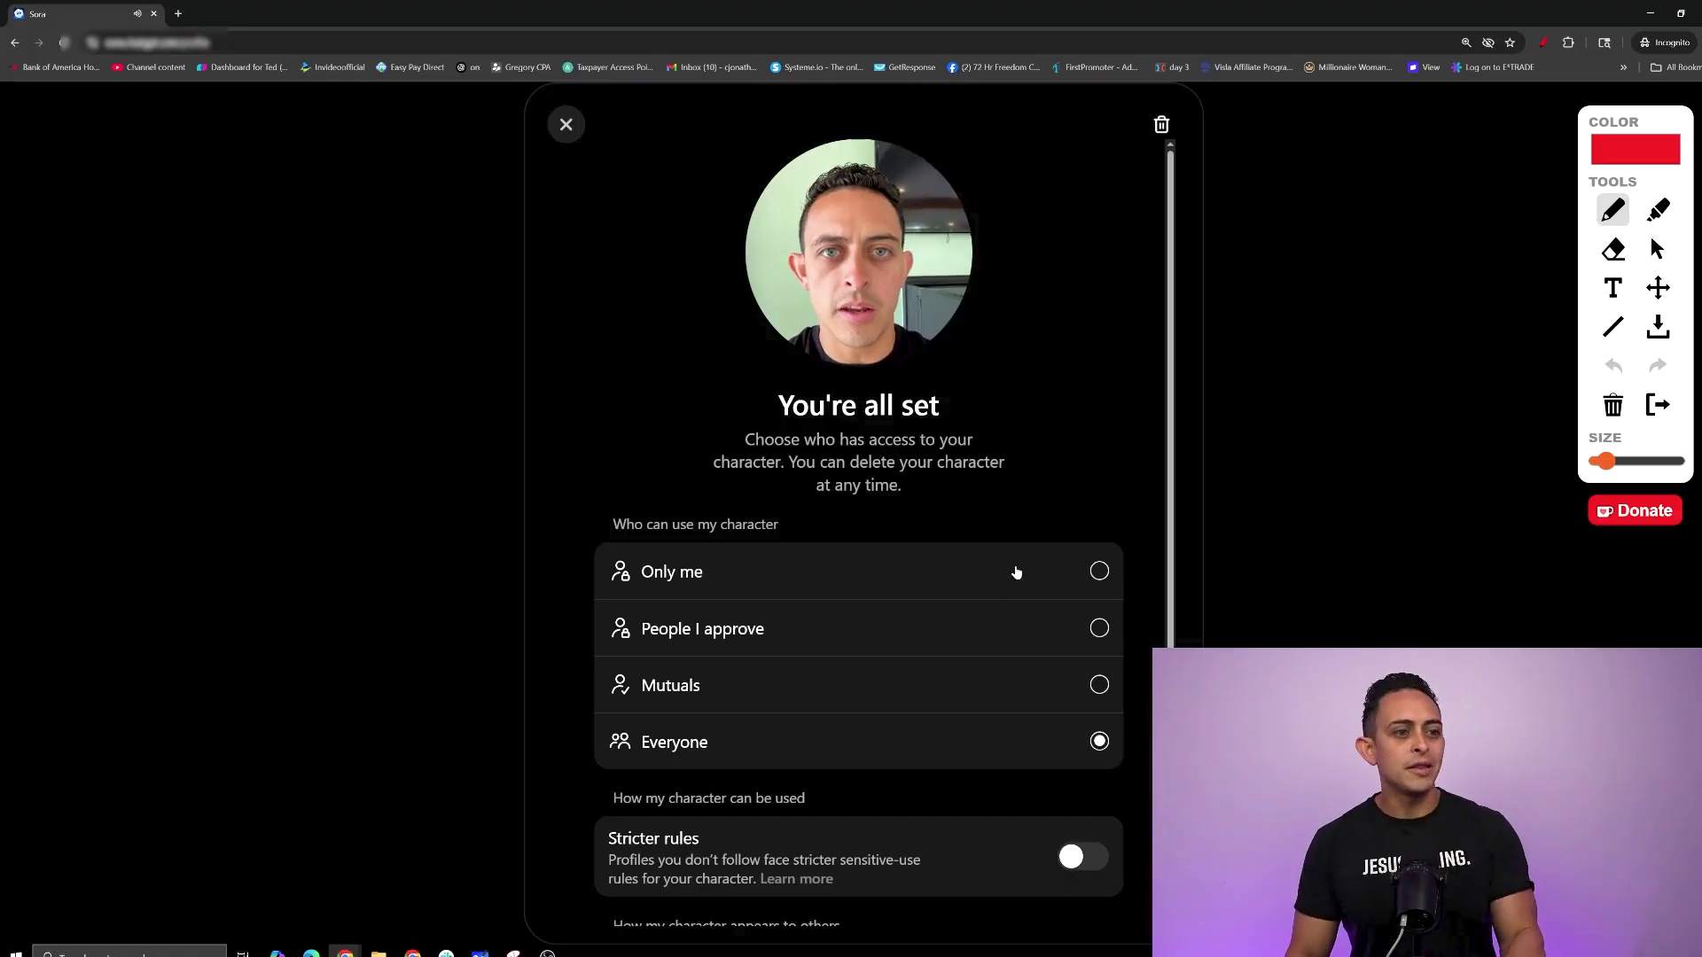
scroll(1007, 577, "down", 2)
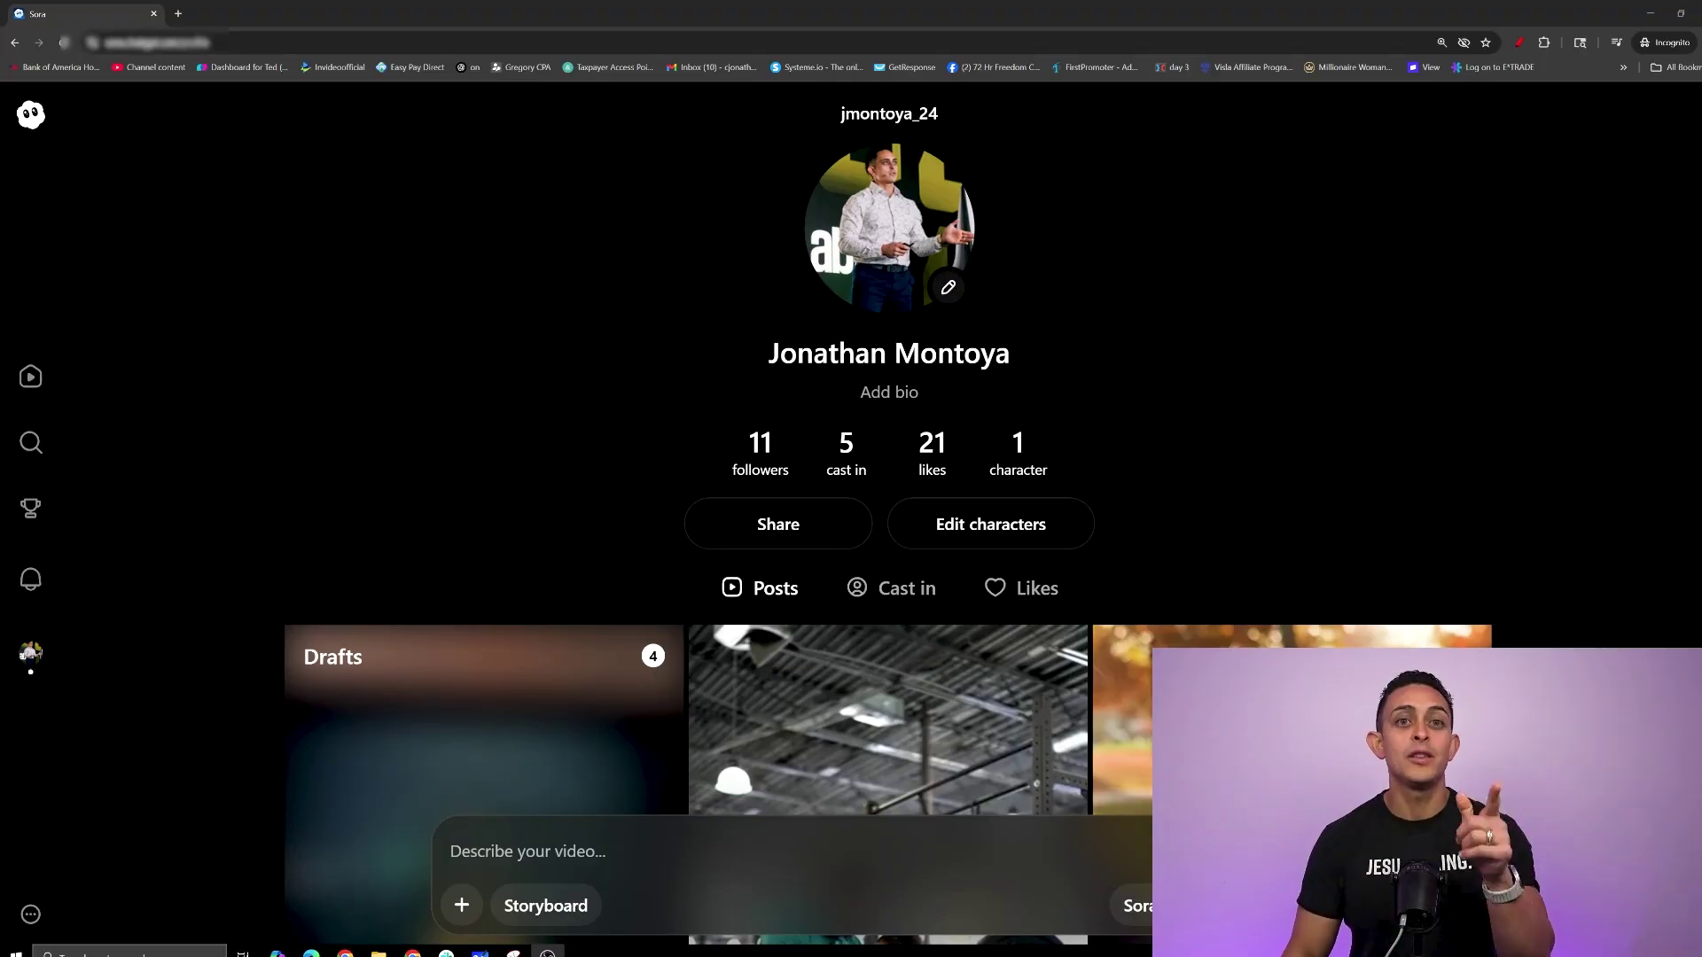
Cast your own character in a prompt of climbing a mountain saying 'Lets GOOOOO'
scroll(1337, 471, "down", 3)
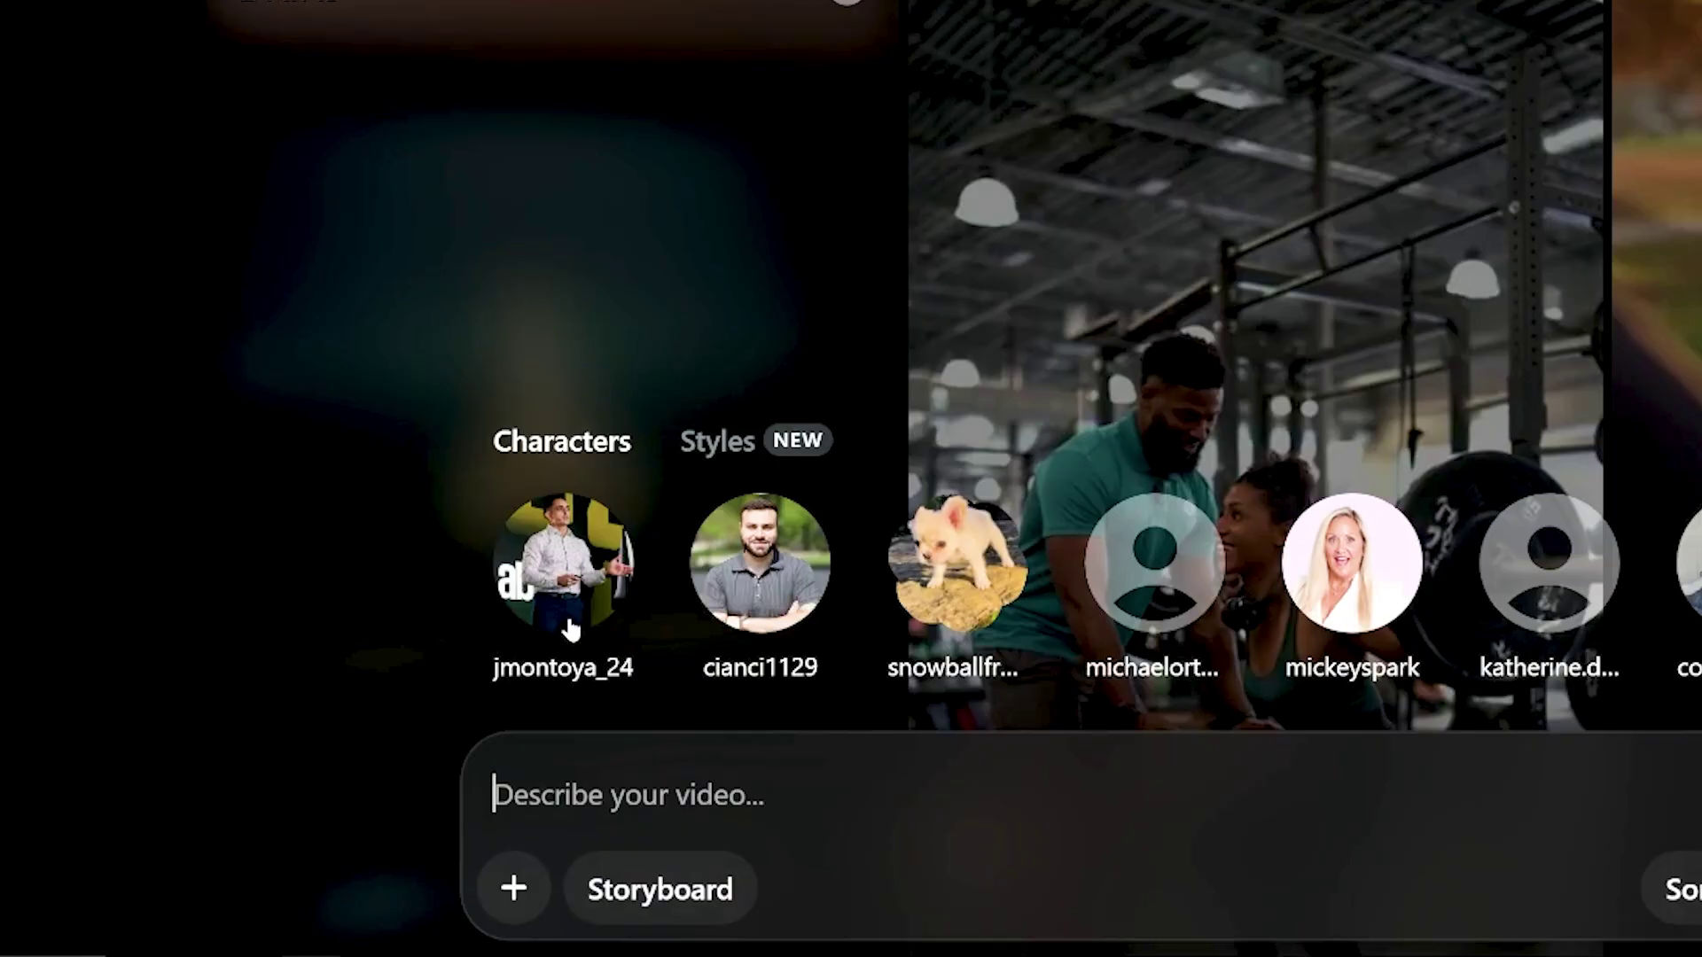
left_click(570, 606)
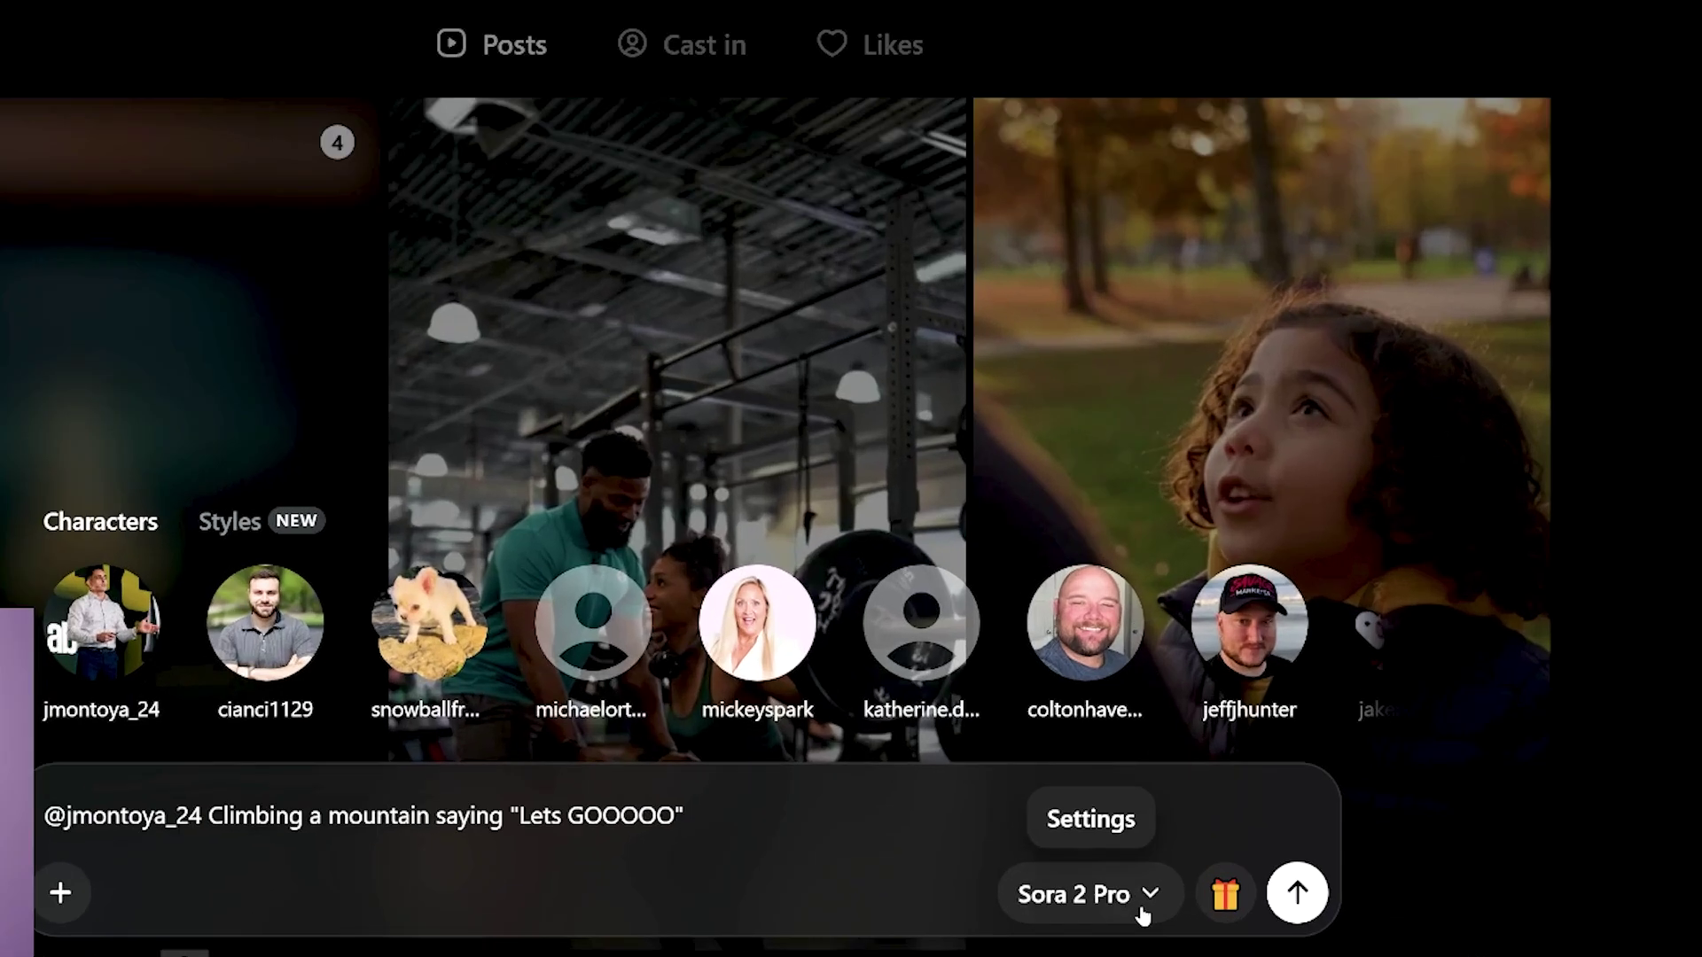
Generate the mountain-climbing video as a Sora 2 Pro portrait, high-resolution, 10s clip
left_click(1141, 909)
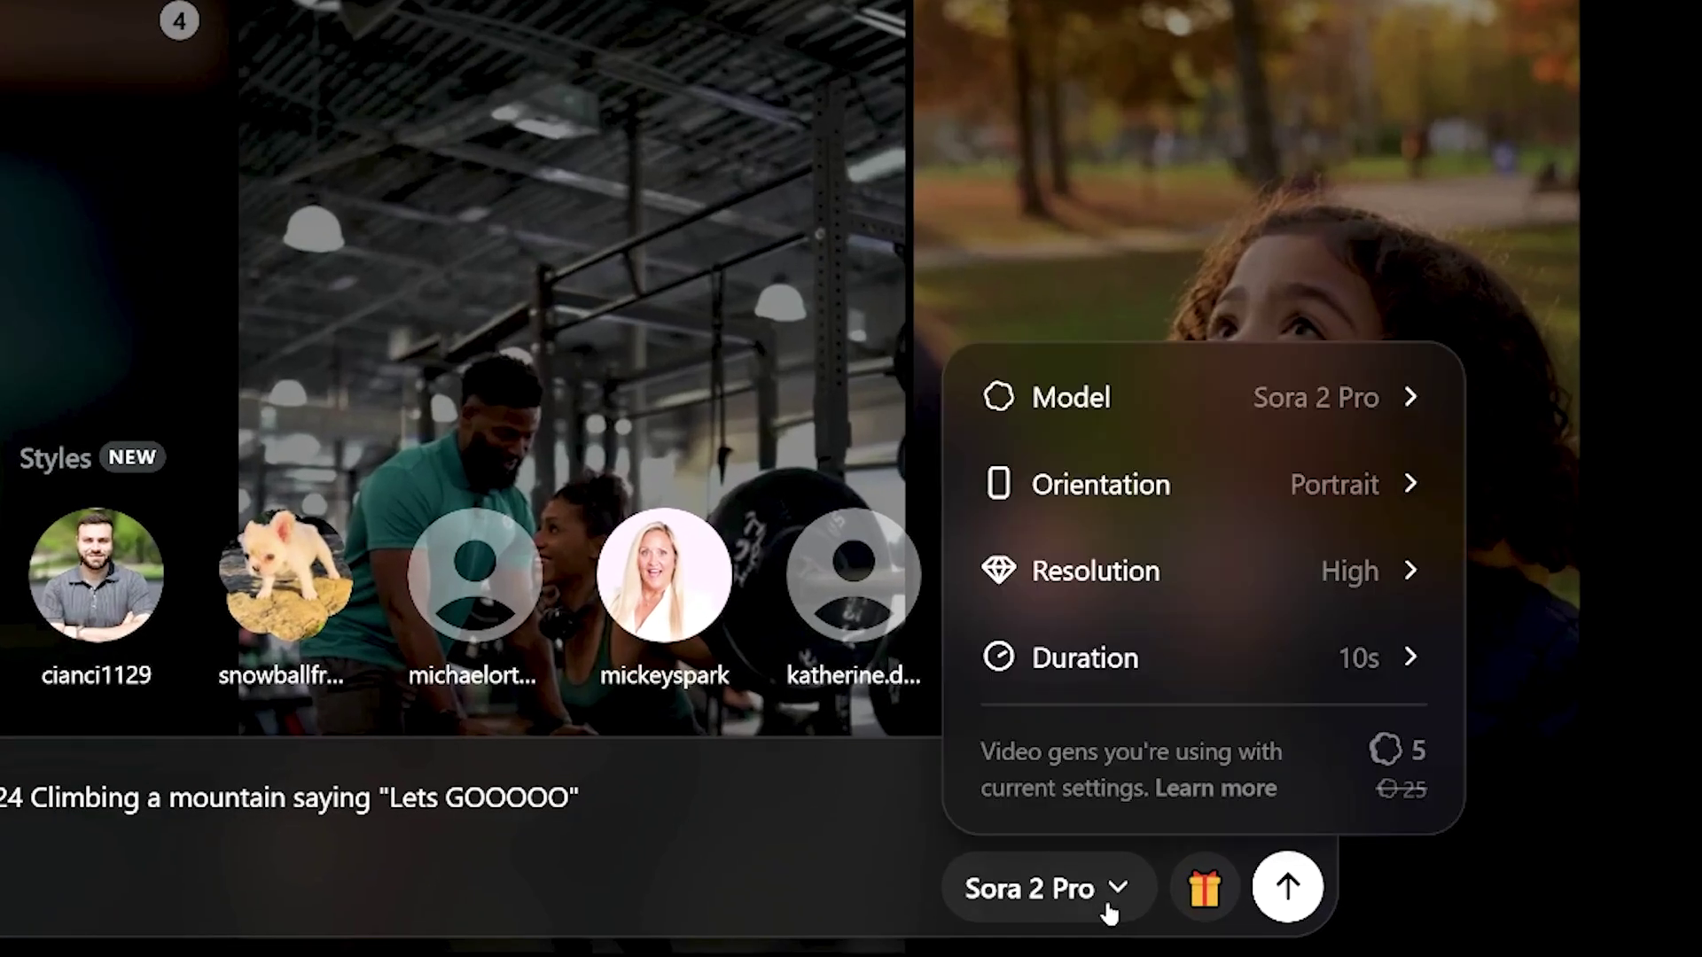
mouse_move(1338, 399)
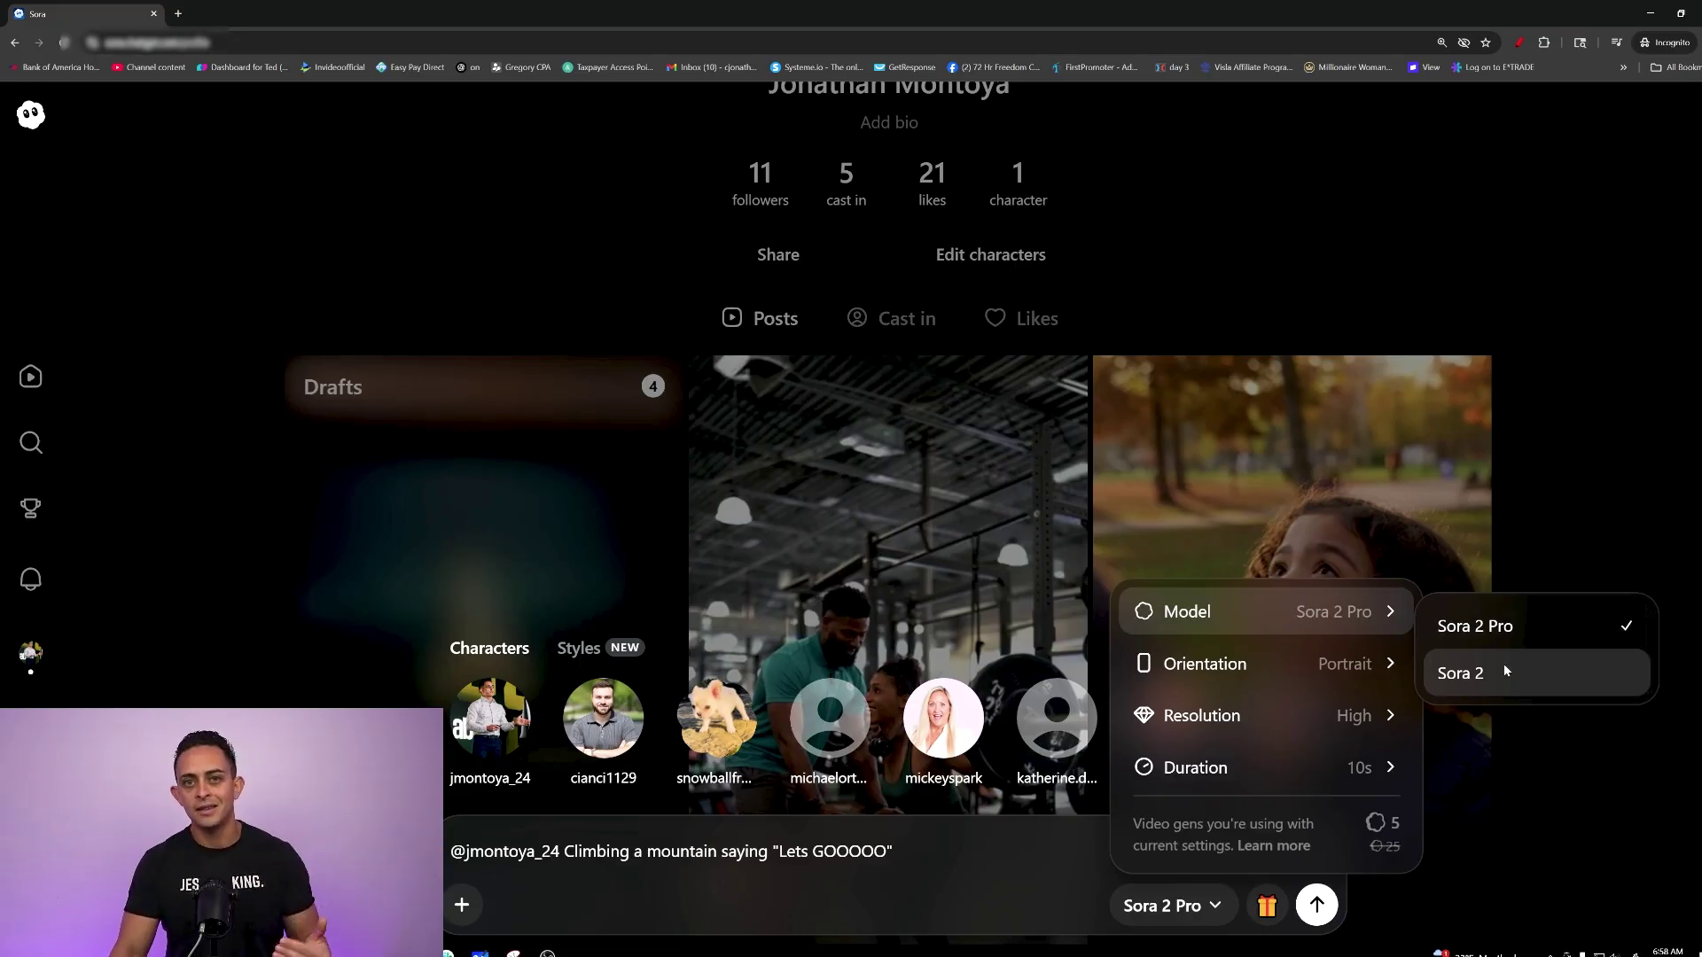
mouse_move(1335, 679)
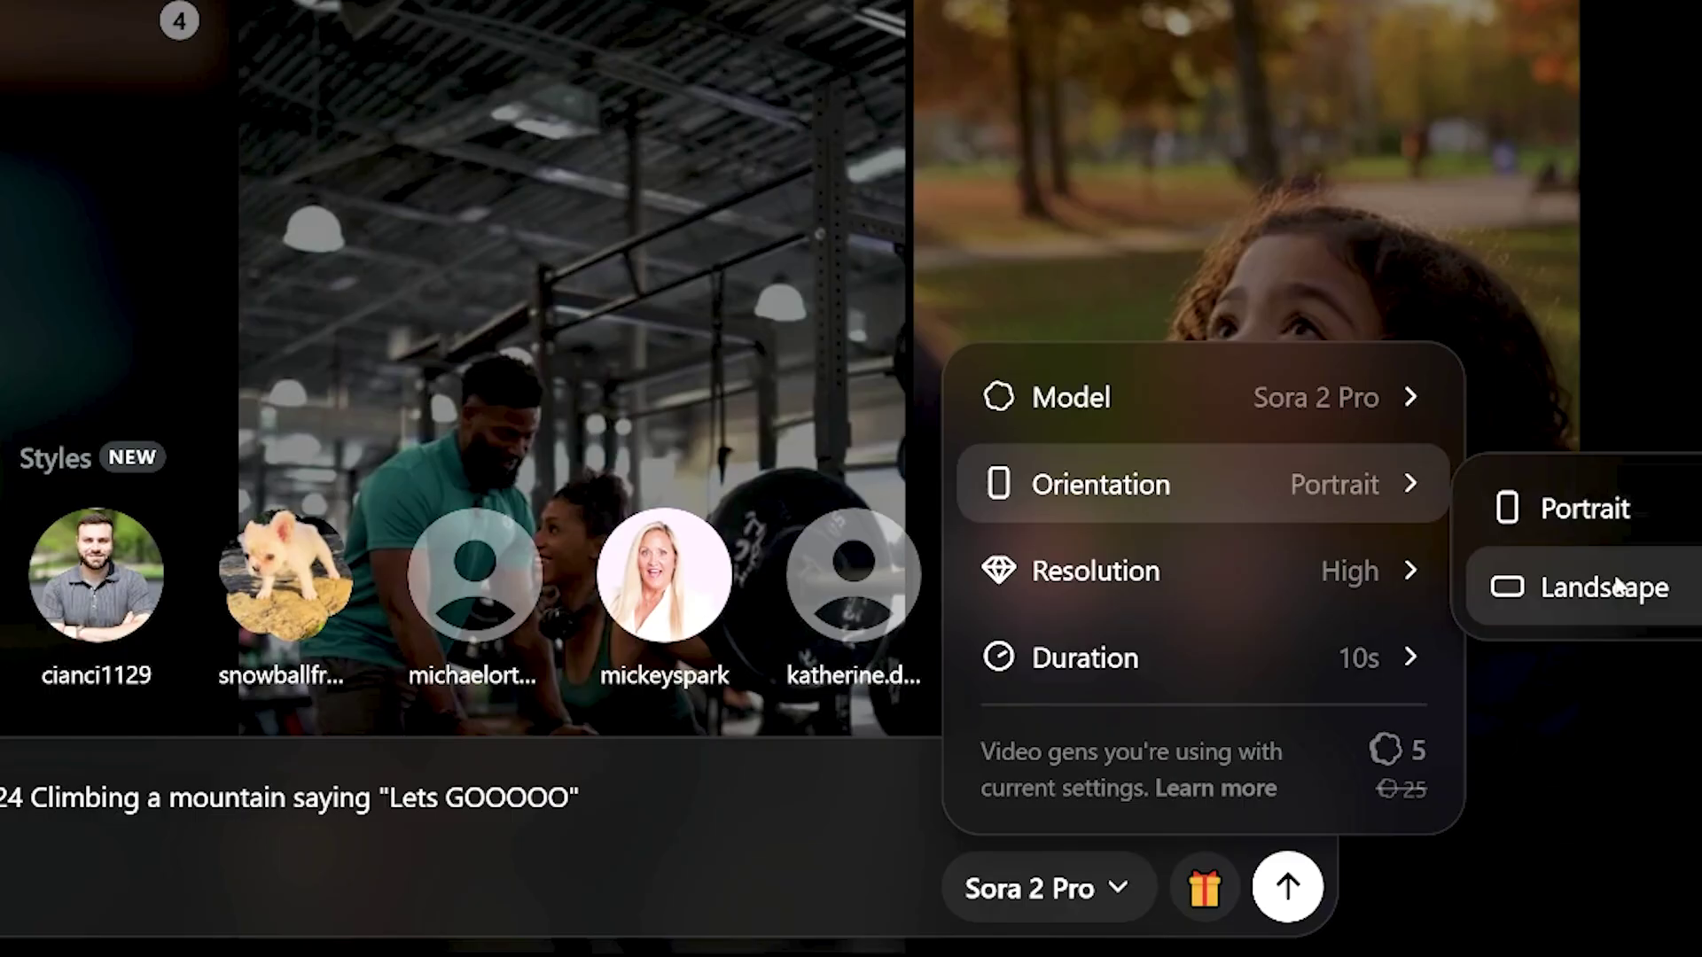
mouse_move(1246, 583)
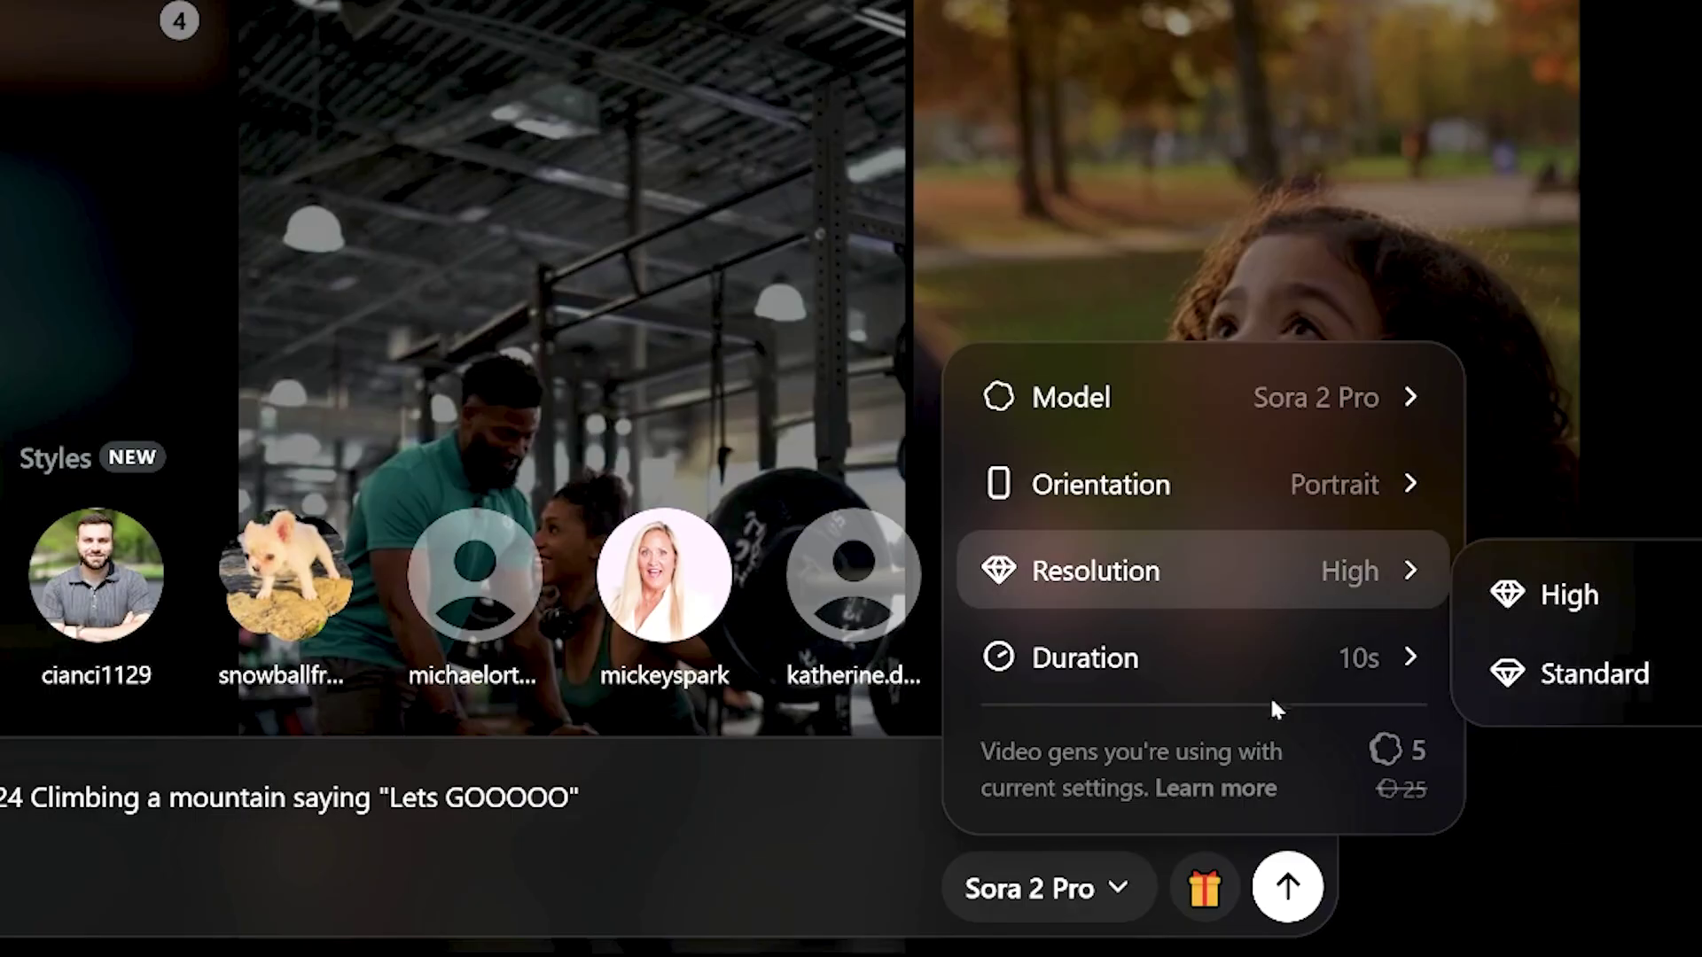
mouse_move(1237, 642)
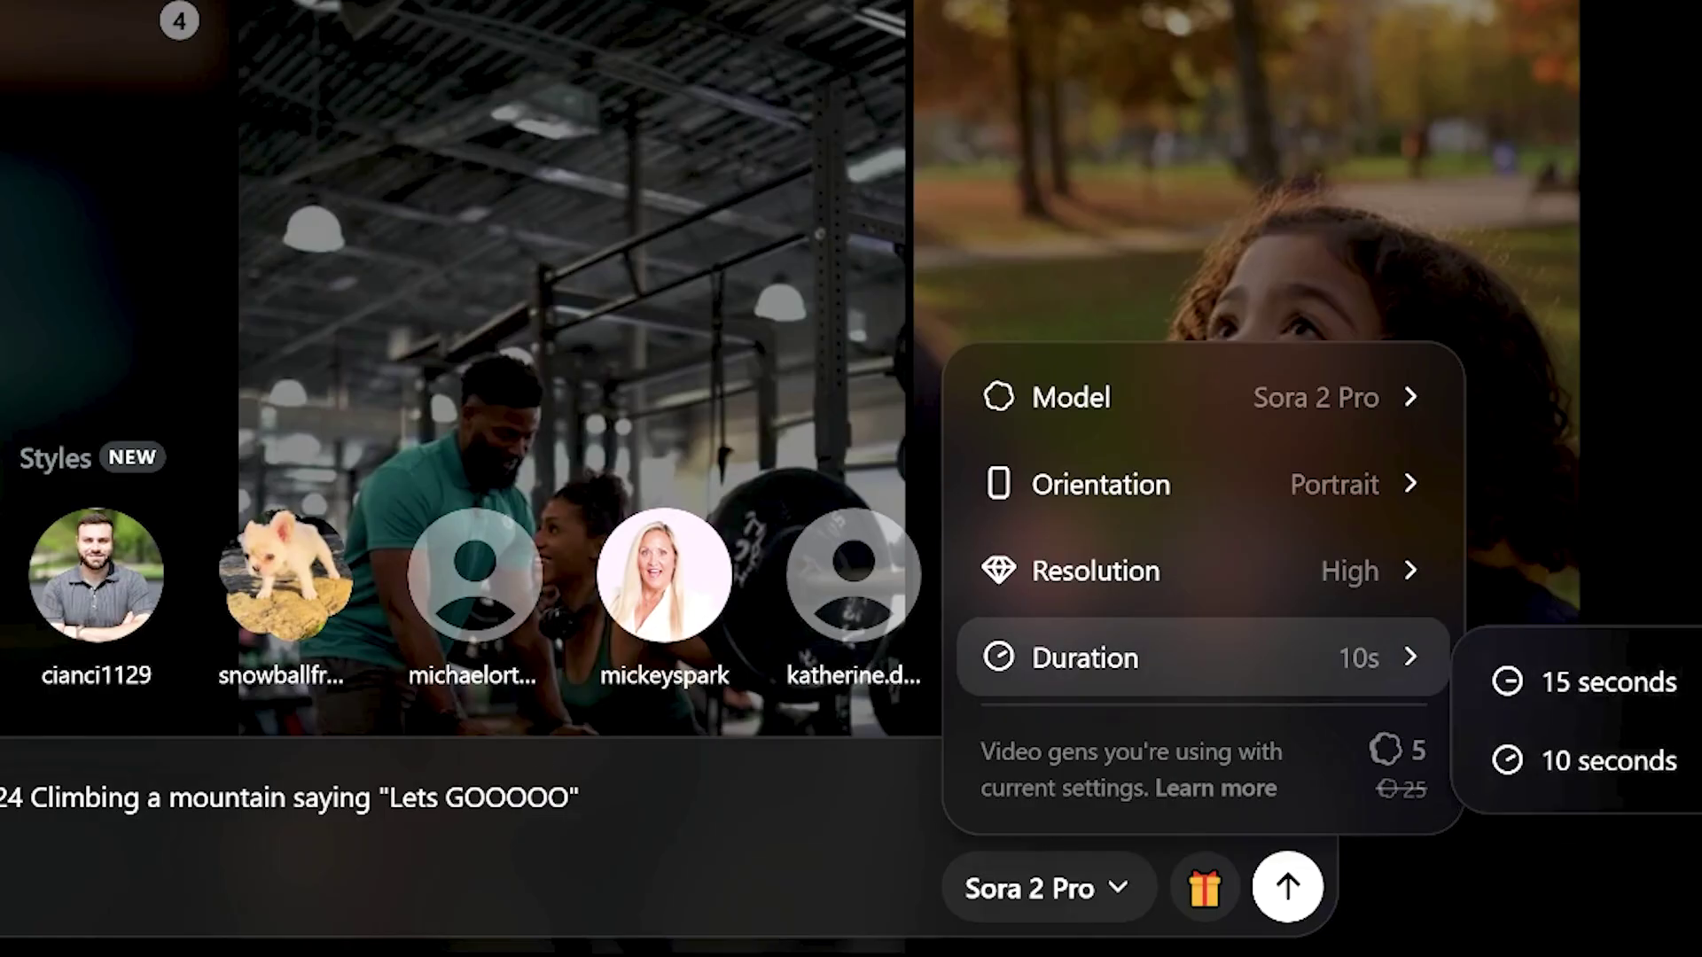
left_click(581, 798)
left_click(1289, 891)
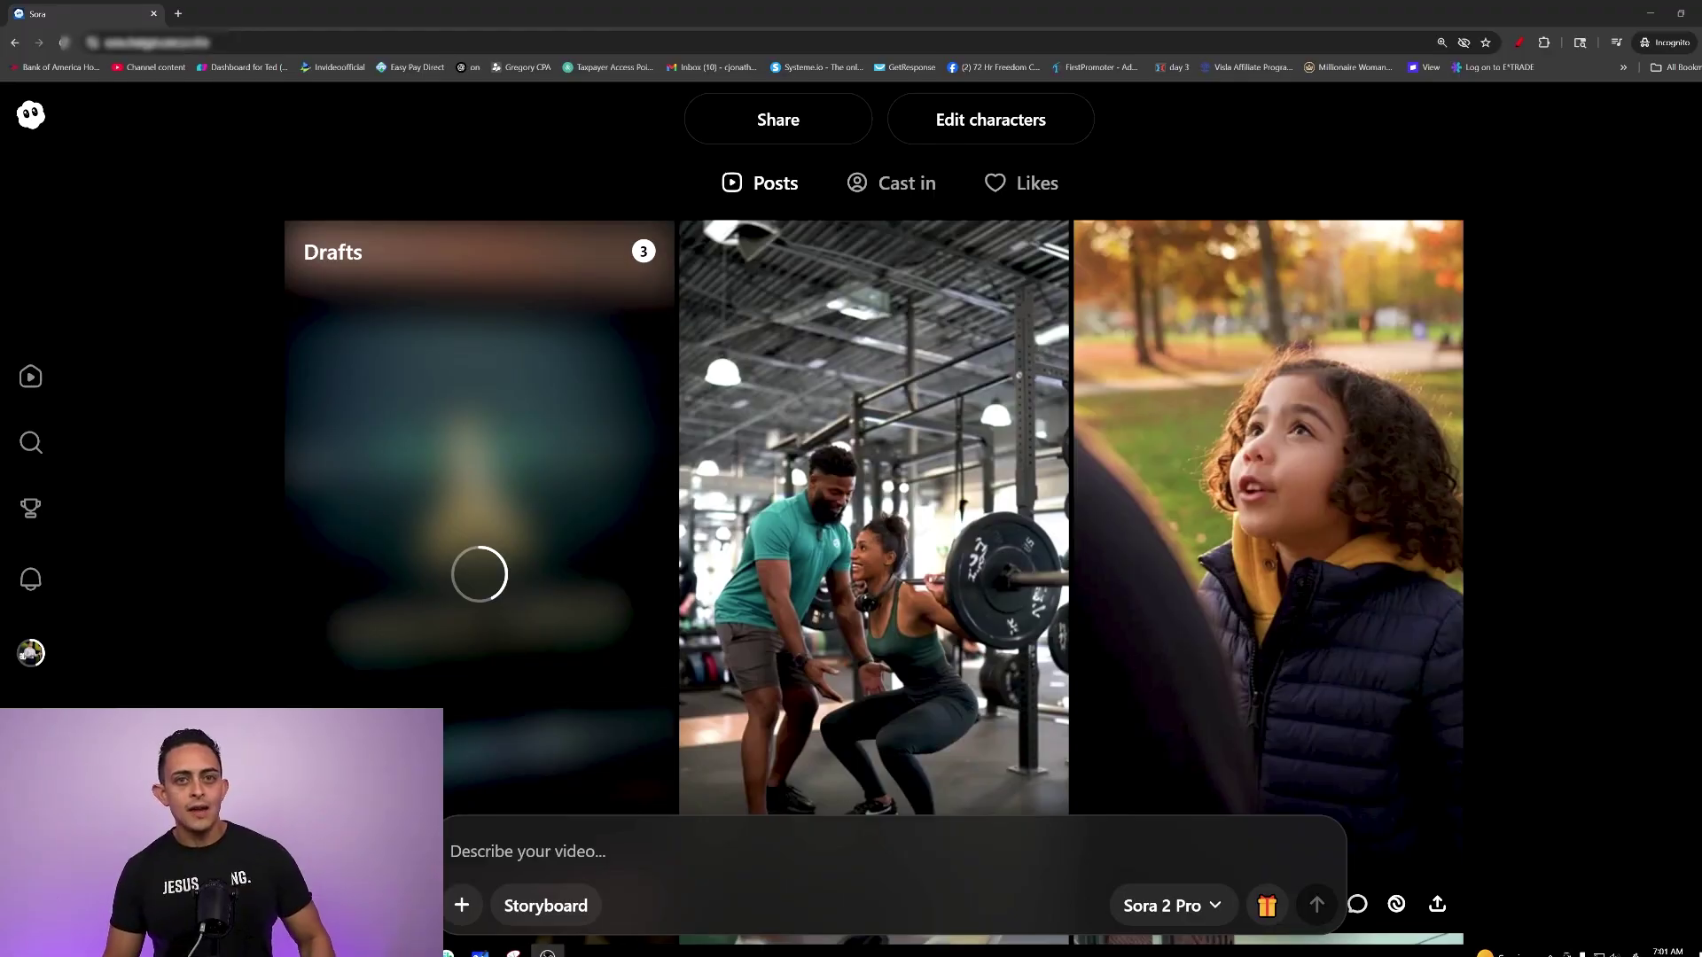
Read the Freedom Threads draft's full prompt, then minimize the Sora window
left_click(457, 419)
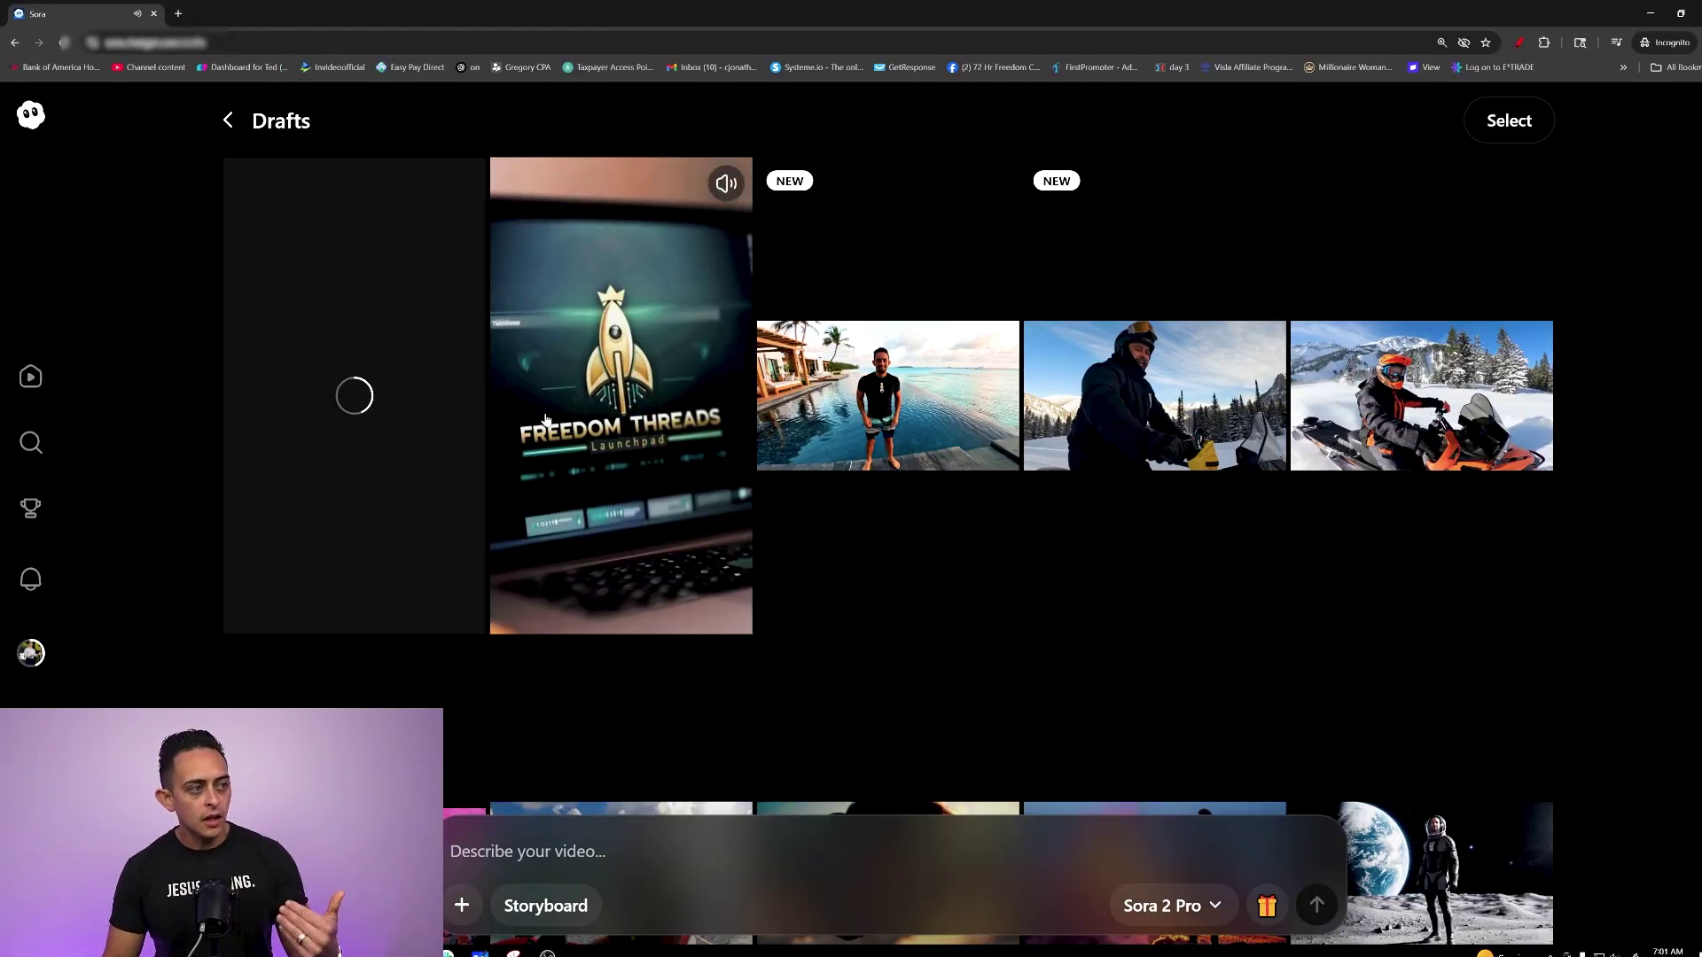
left_click(596, 394)
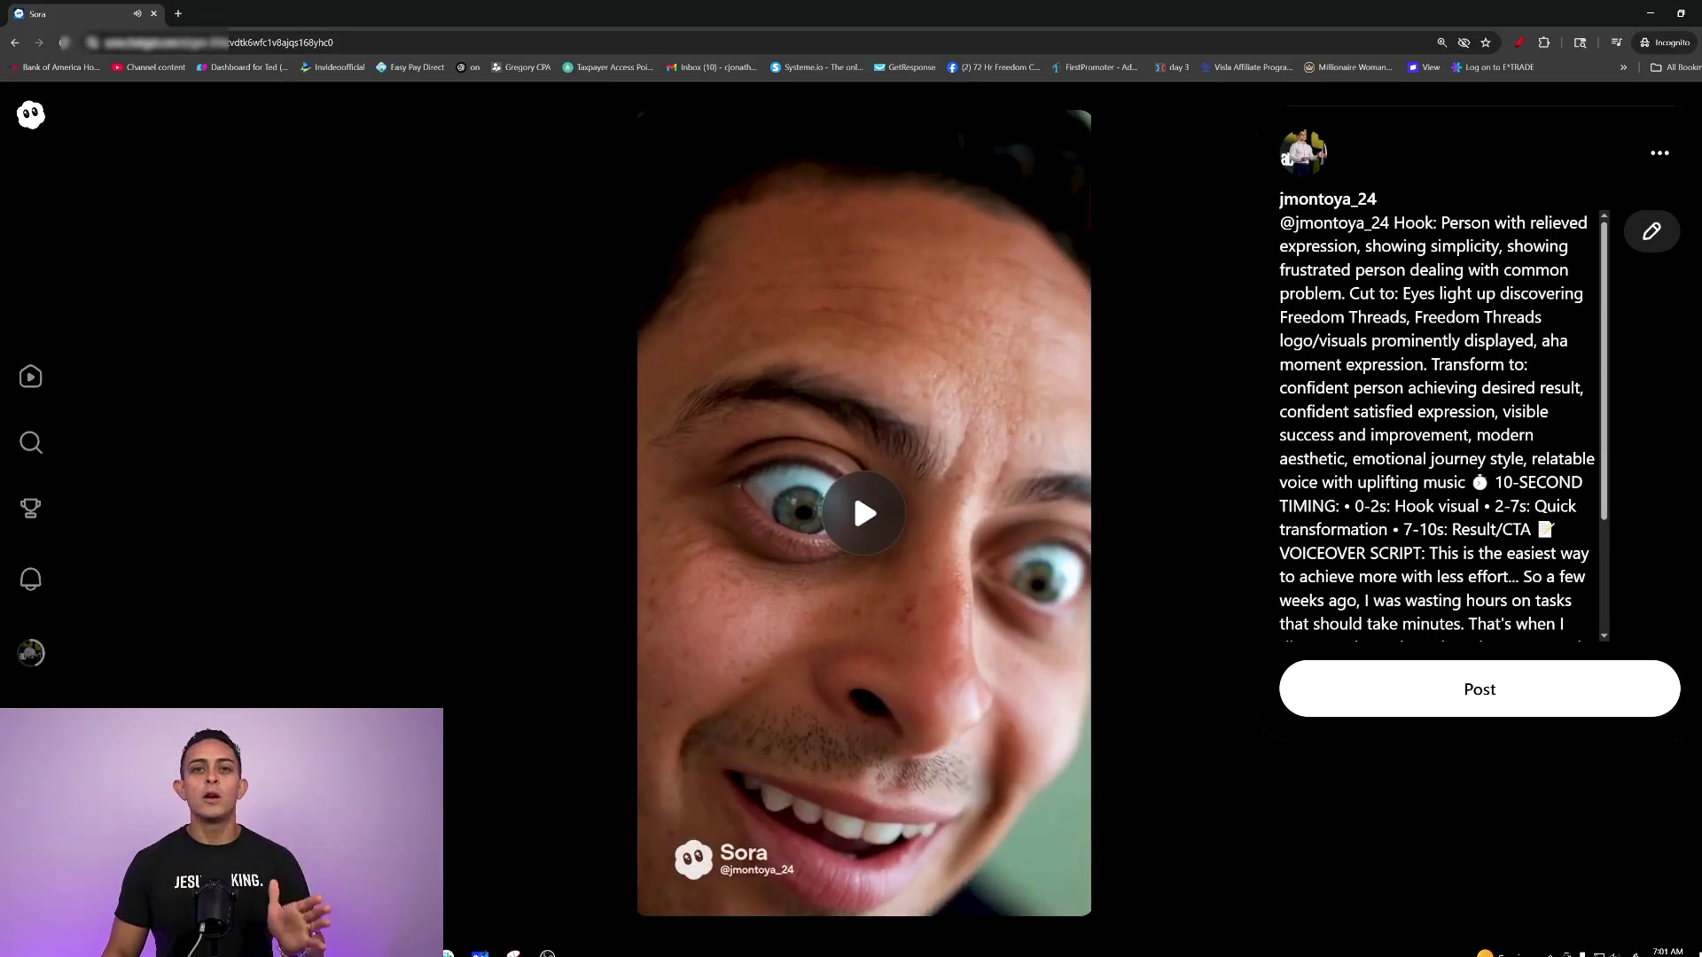
scroll(1454, 356, "down", 2)
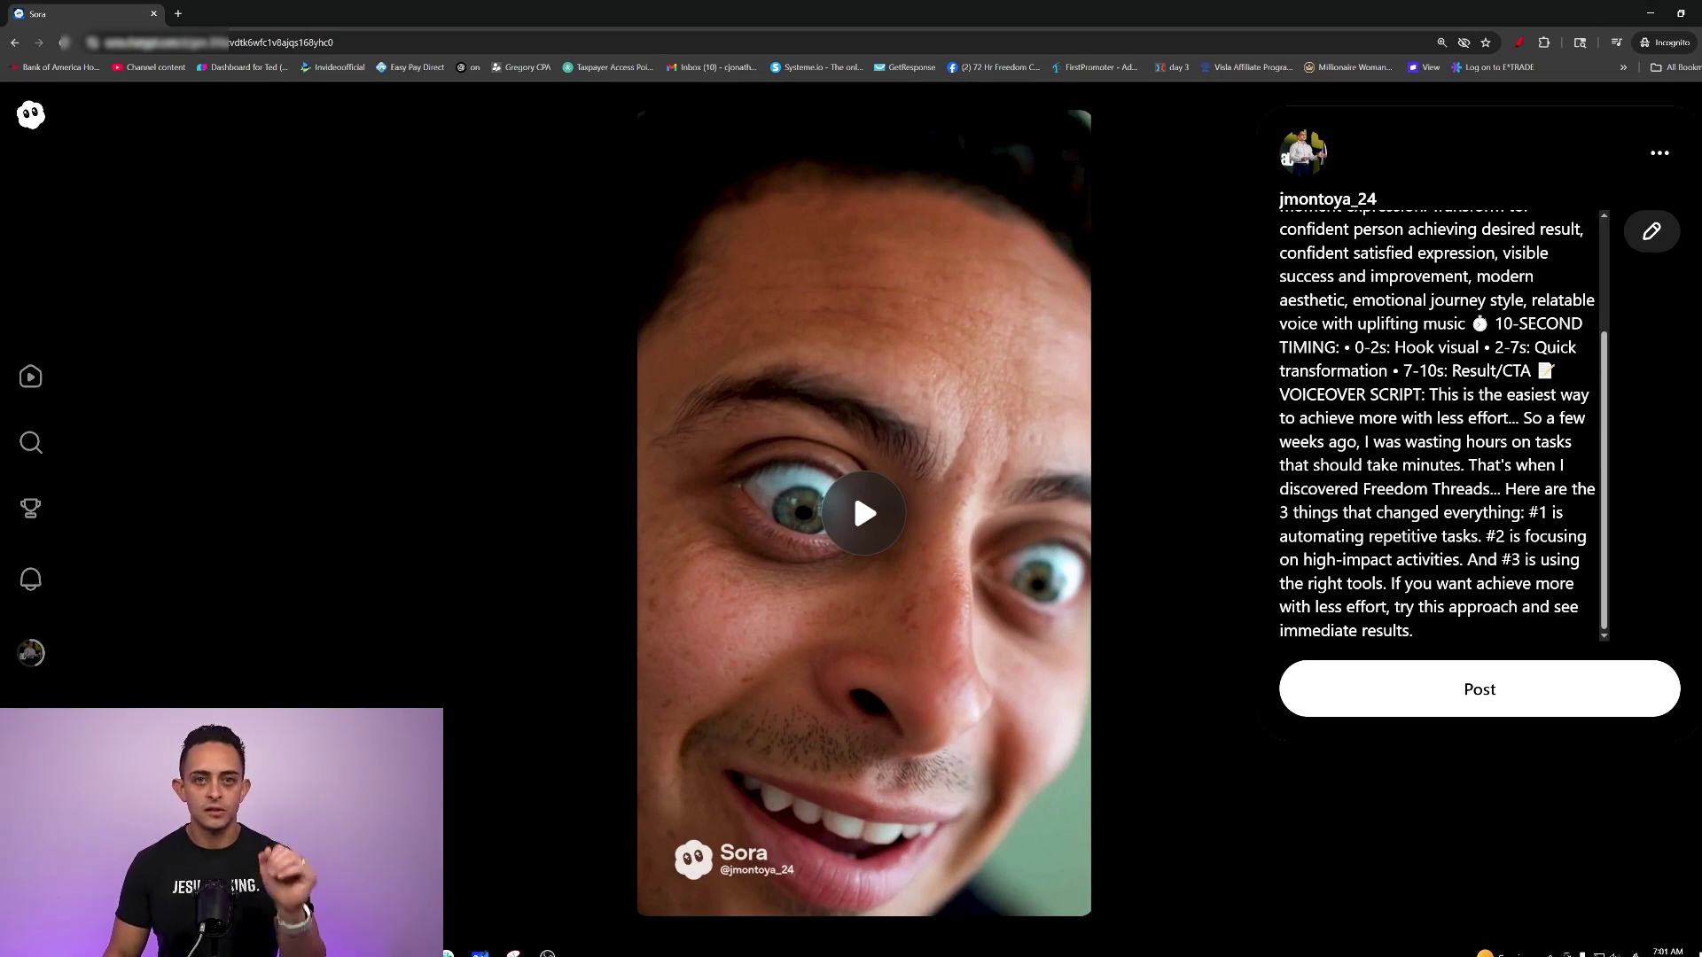
left_click(1650, 14)
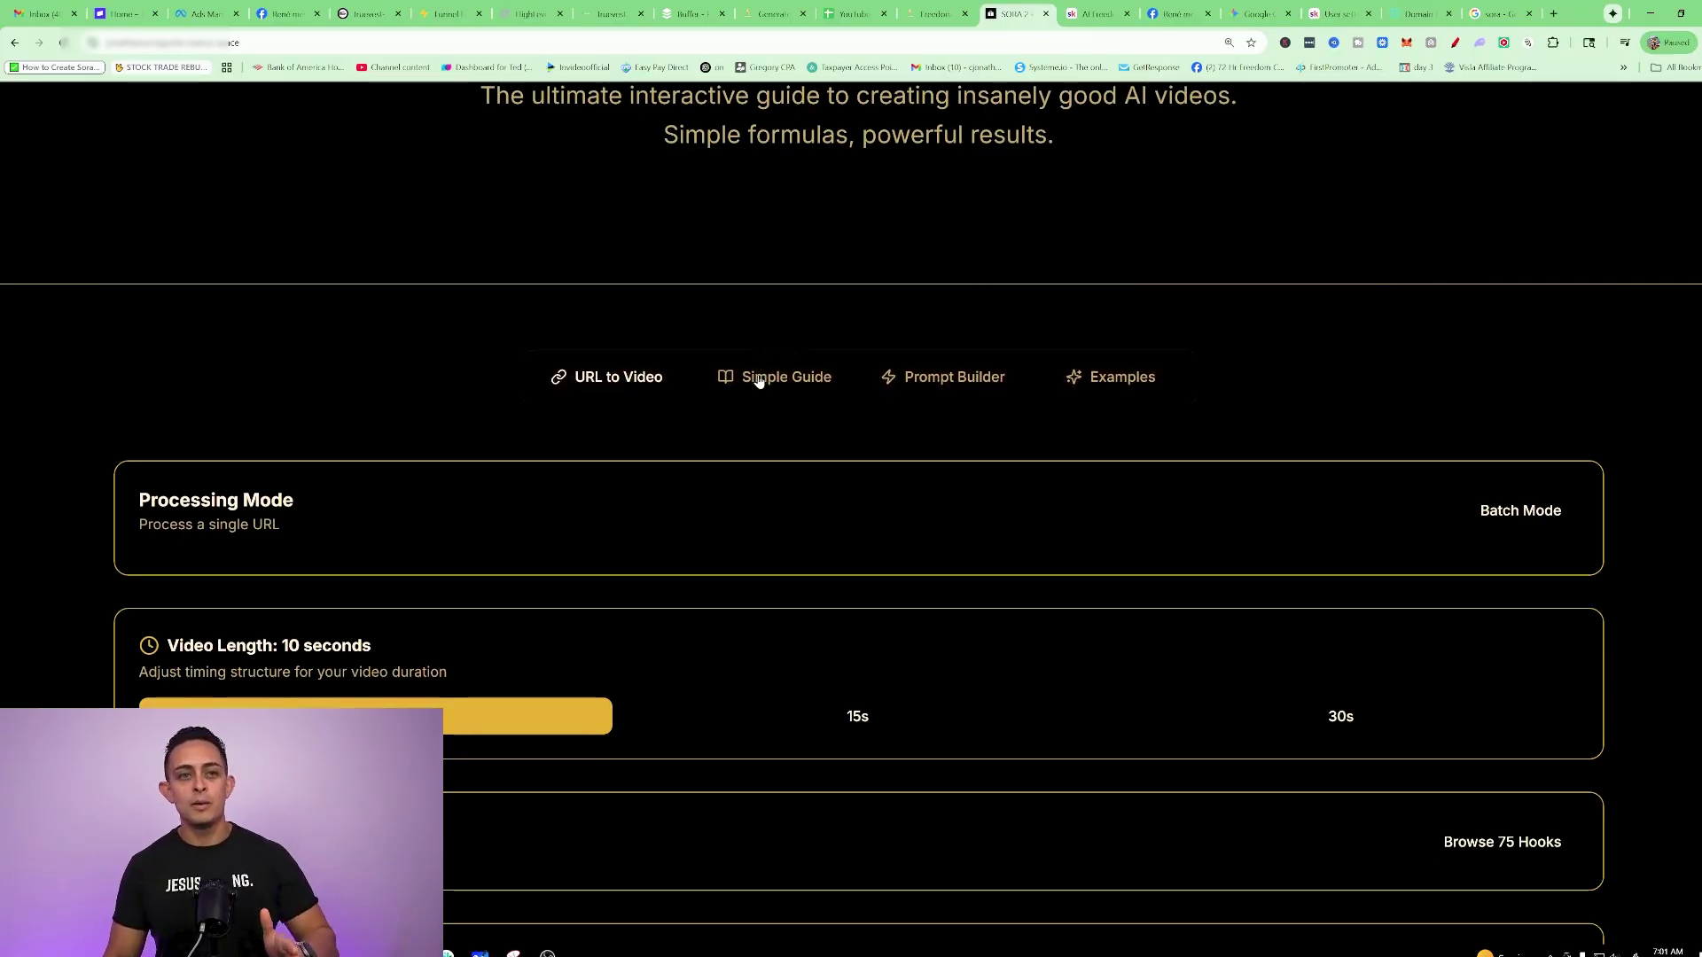
Review the ten generated Freedom Threads prompts, then view the Simple Guide and Prompt Builder sections
scroll(494, 429, "down", 3)
scroll(474, 444, "down", 1)
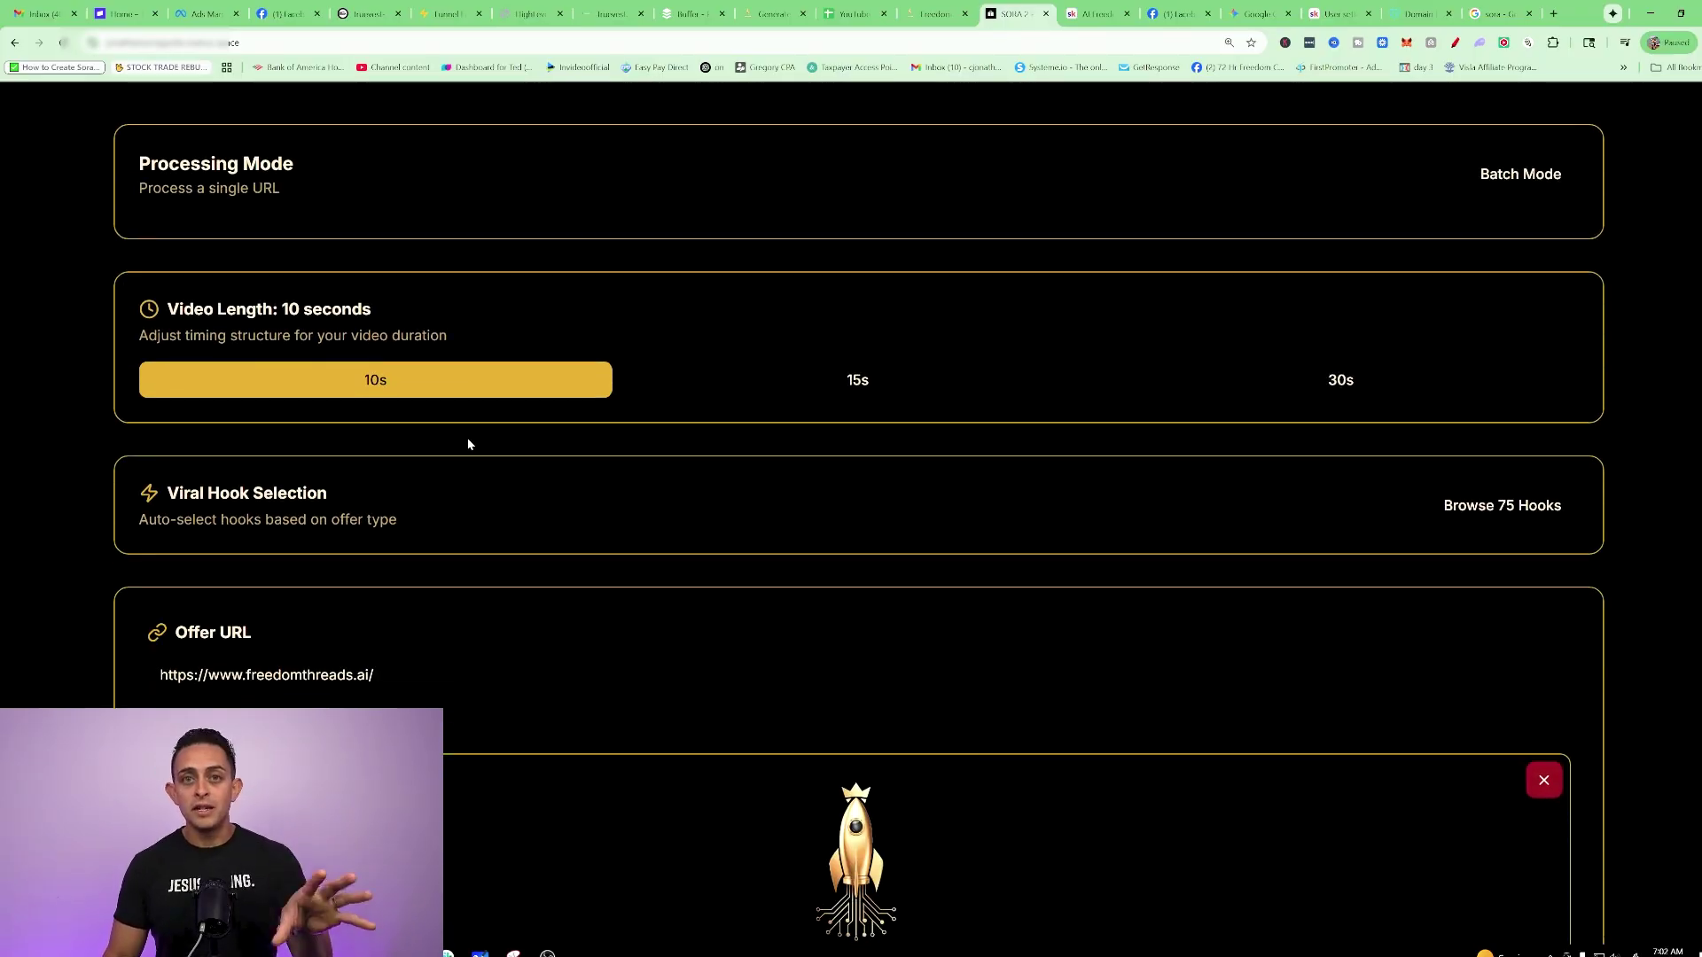
scroll(475, 441, "down", 2)
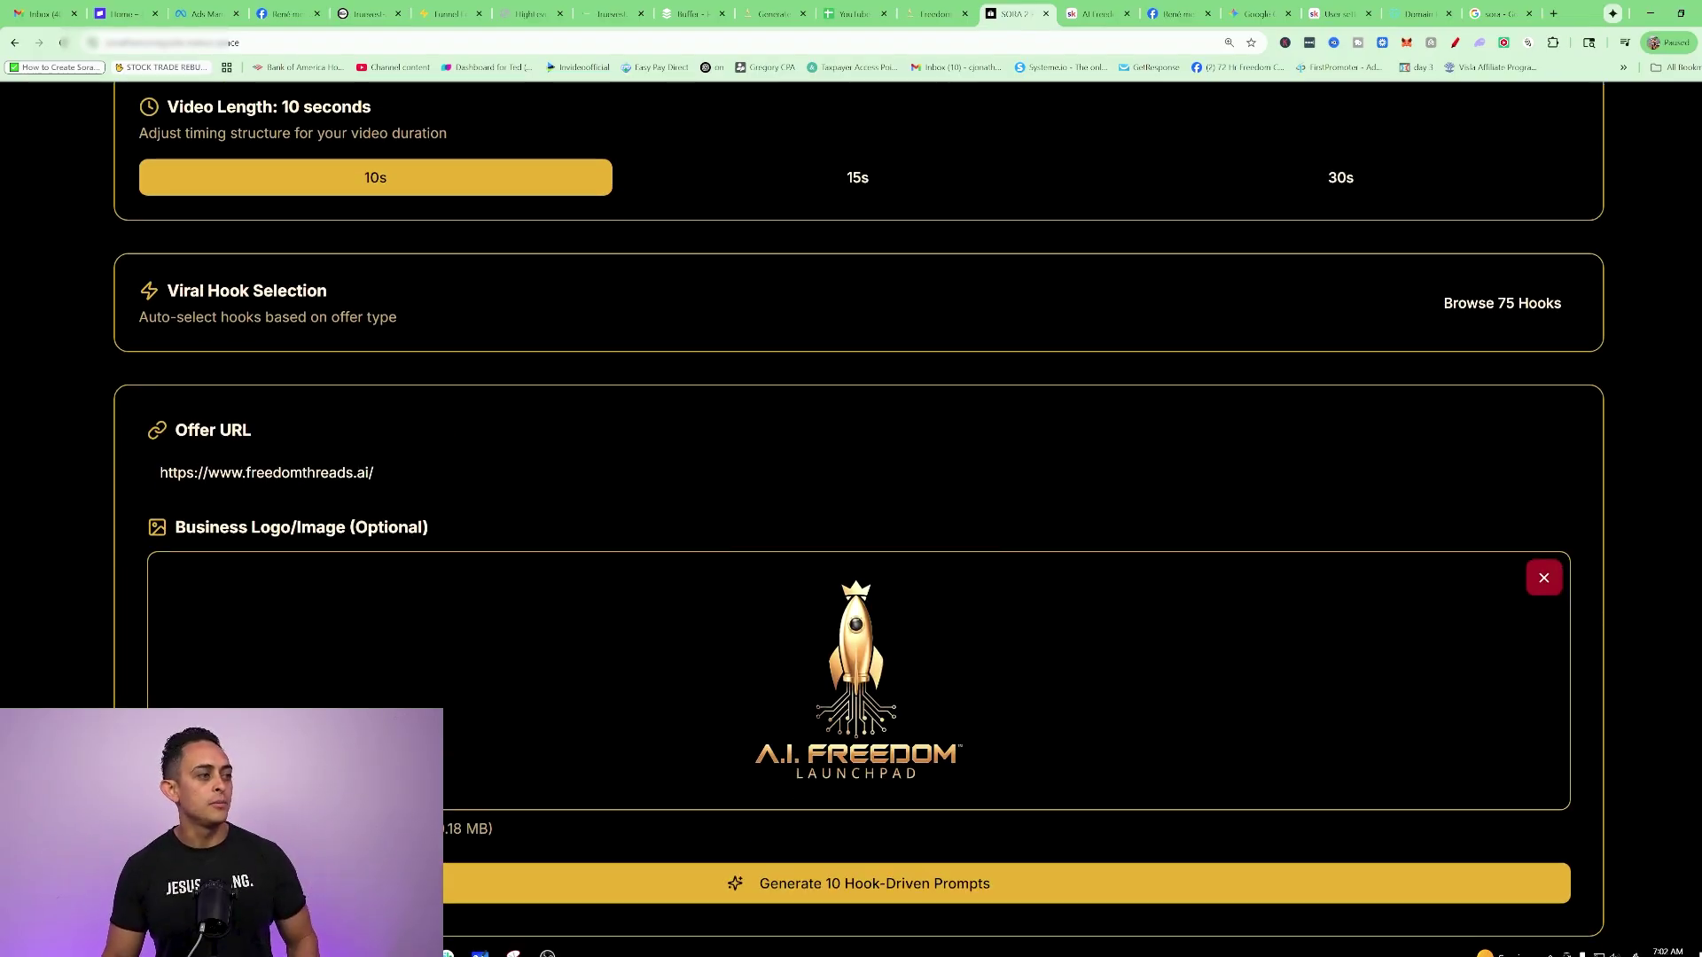
left_click_drag(381, 474, 136, 478)
scroll(444, 412, "down", 2)
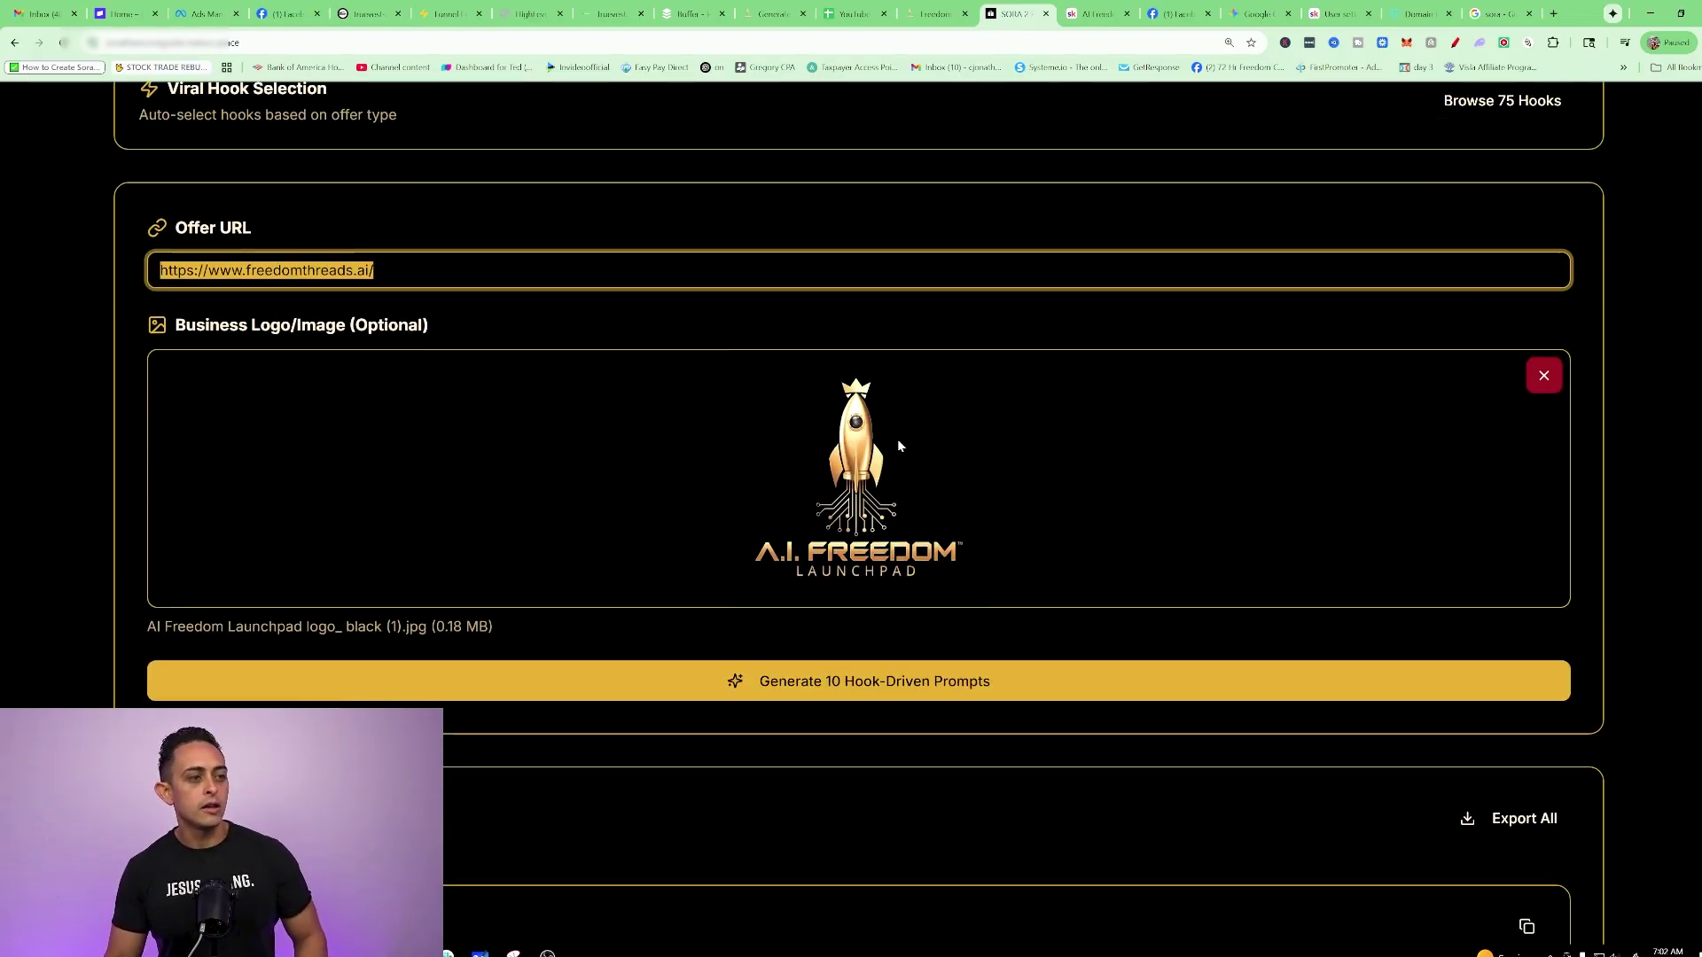
scroll(891, 440, "down", 5)
scroll(888, 451, "down", 2)
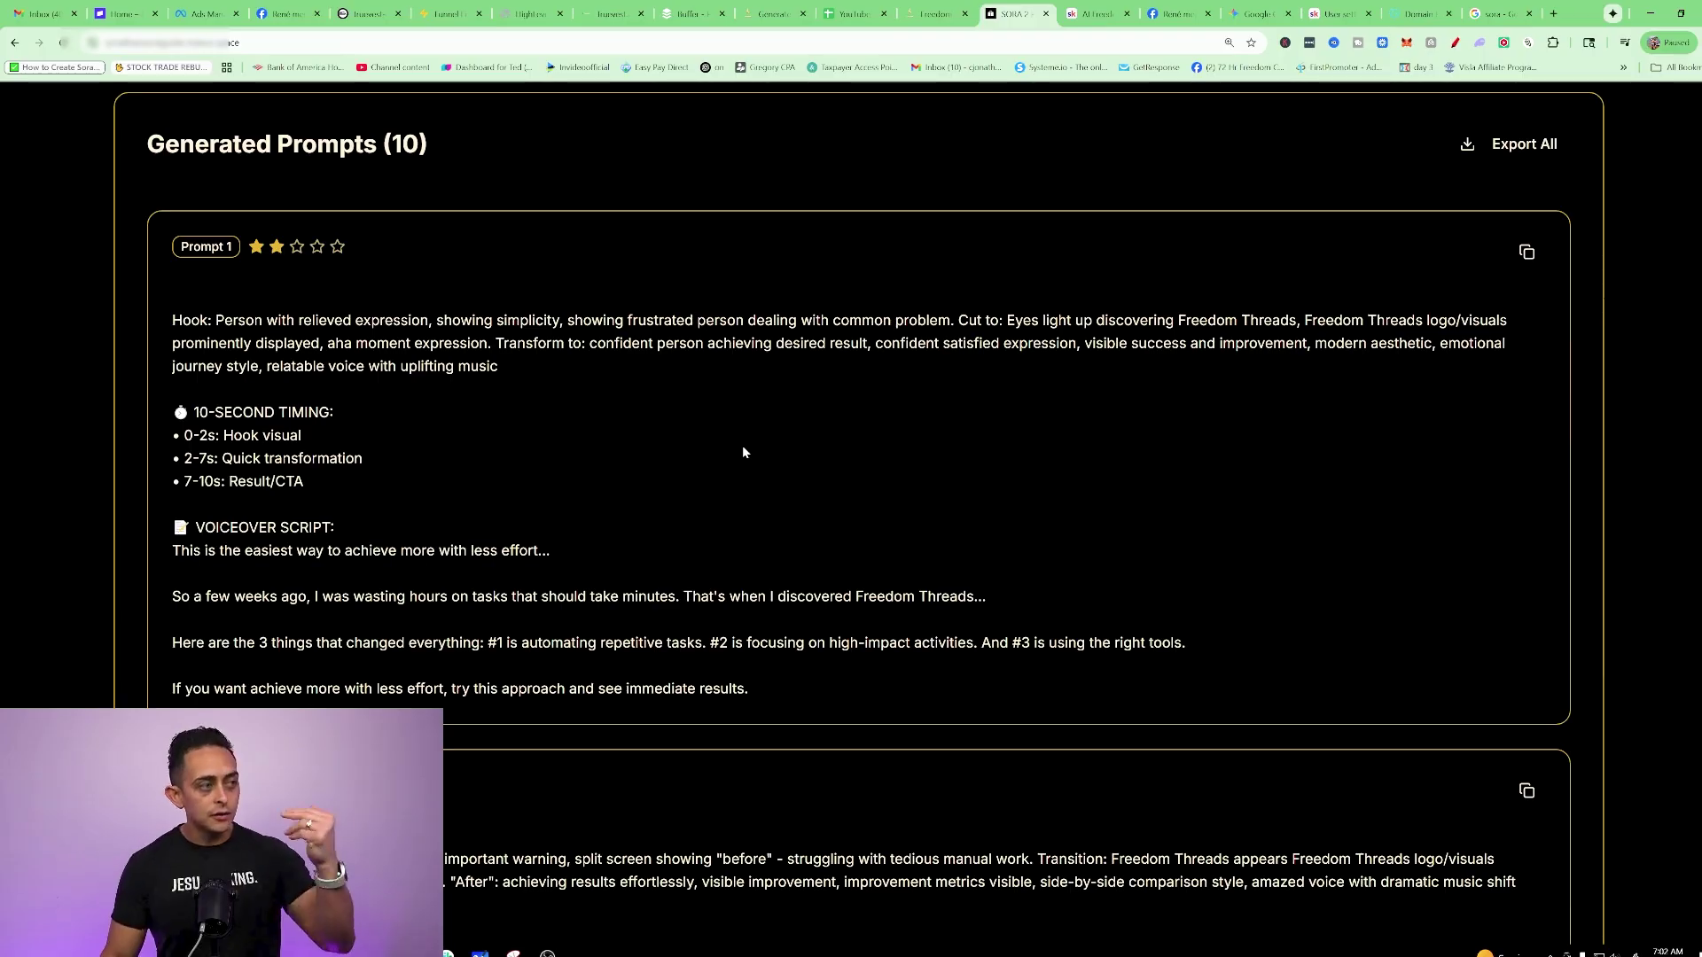
scroll(743, 452, "down", 6)
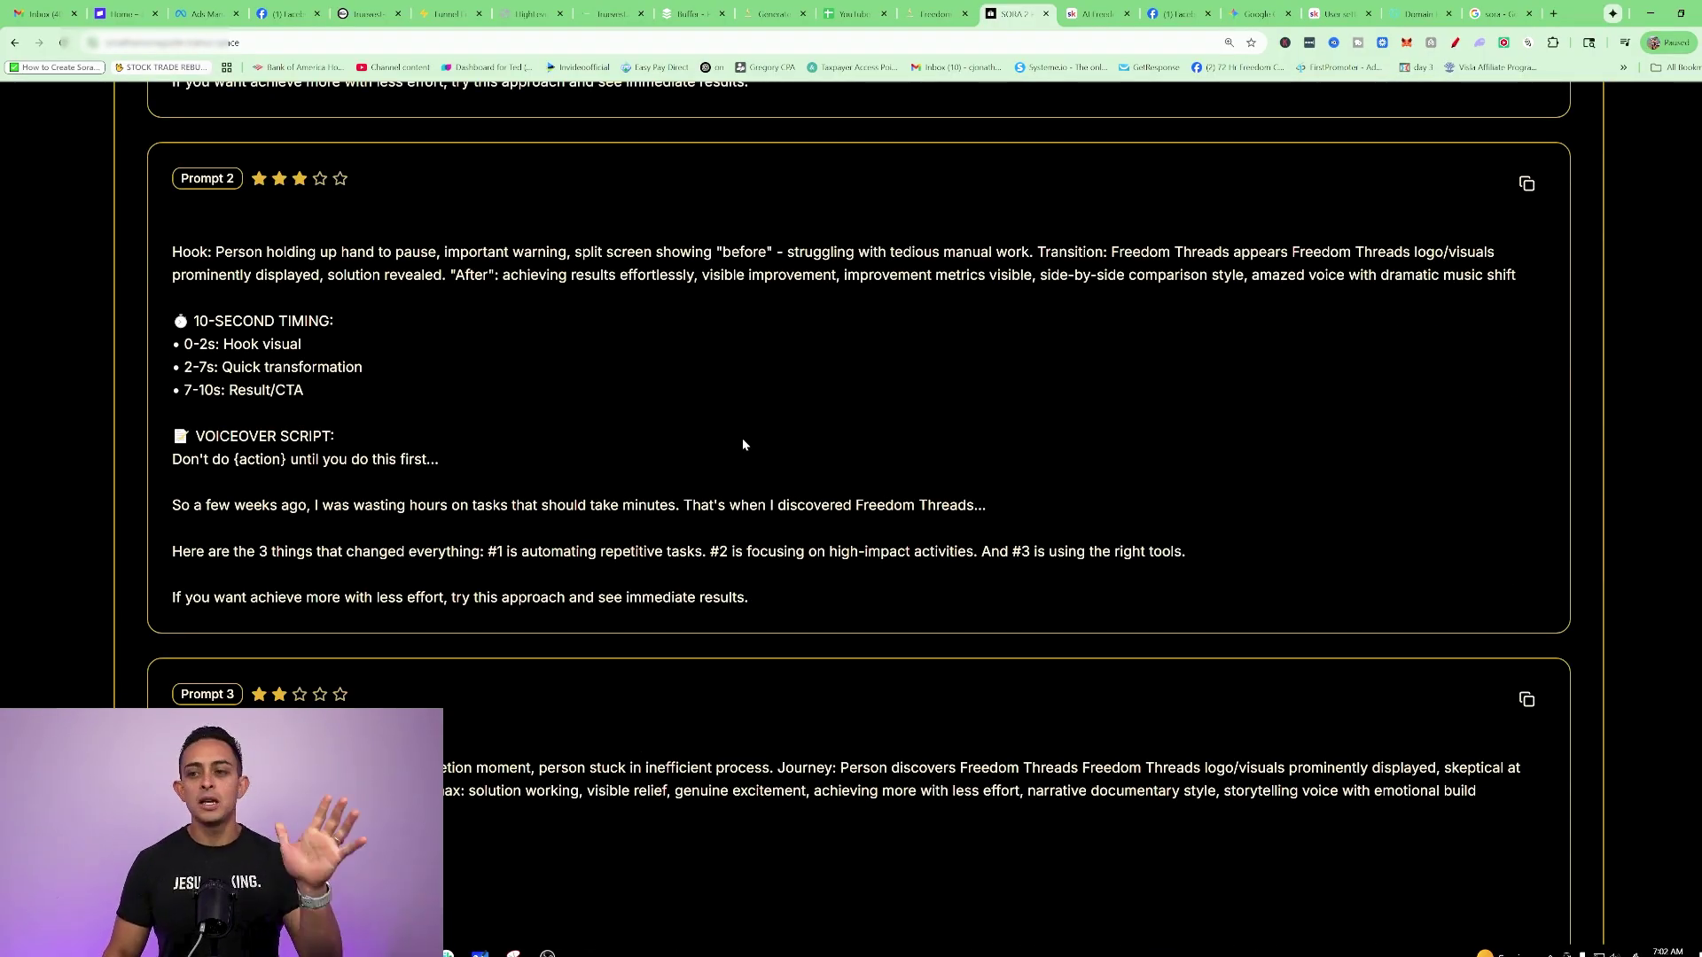
scroll(1274, 526, "up", 20)
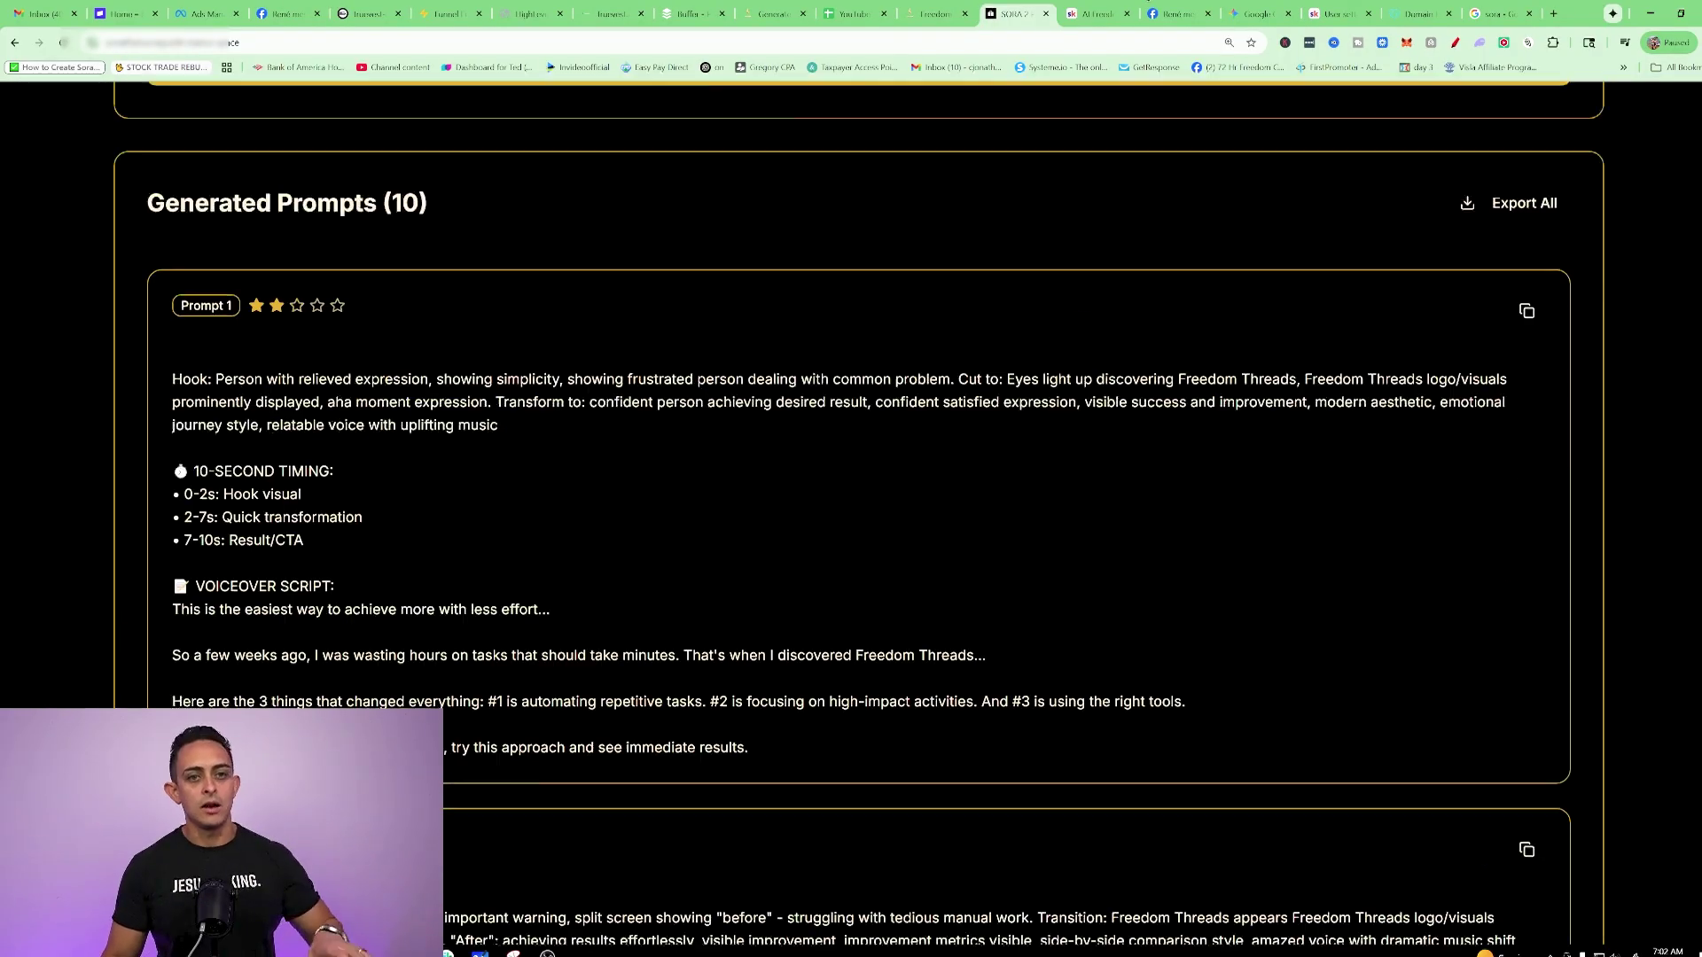
scroll(1179, 209, "down", 3)
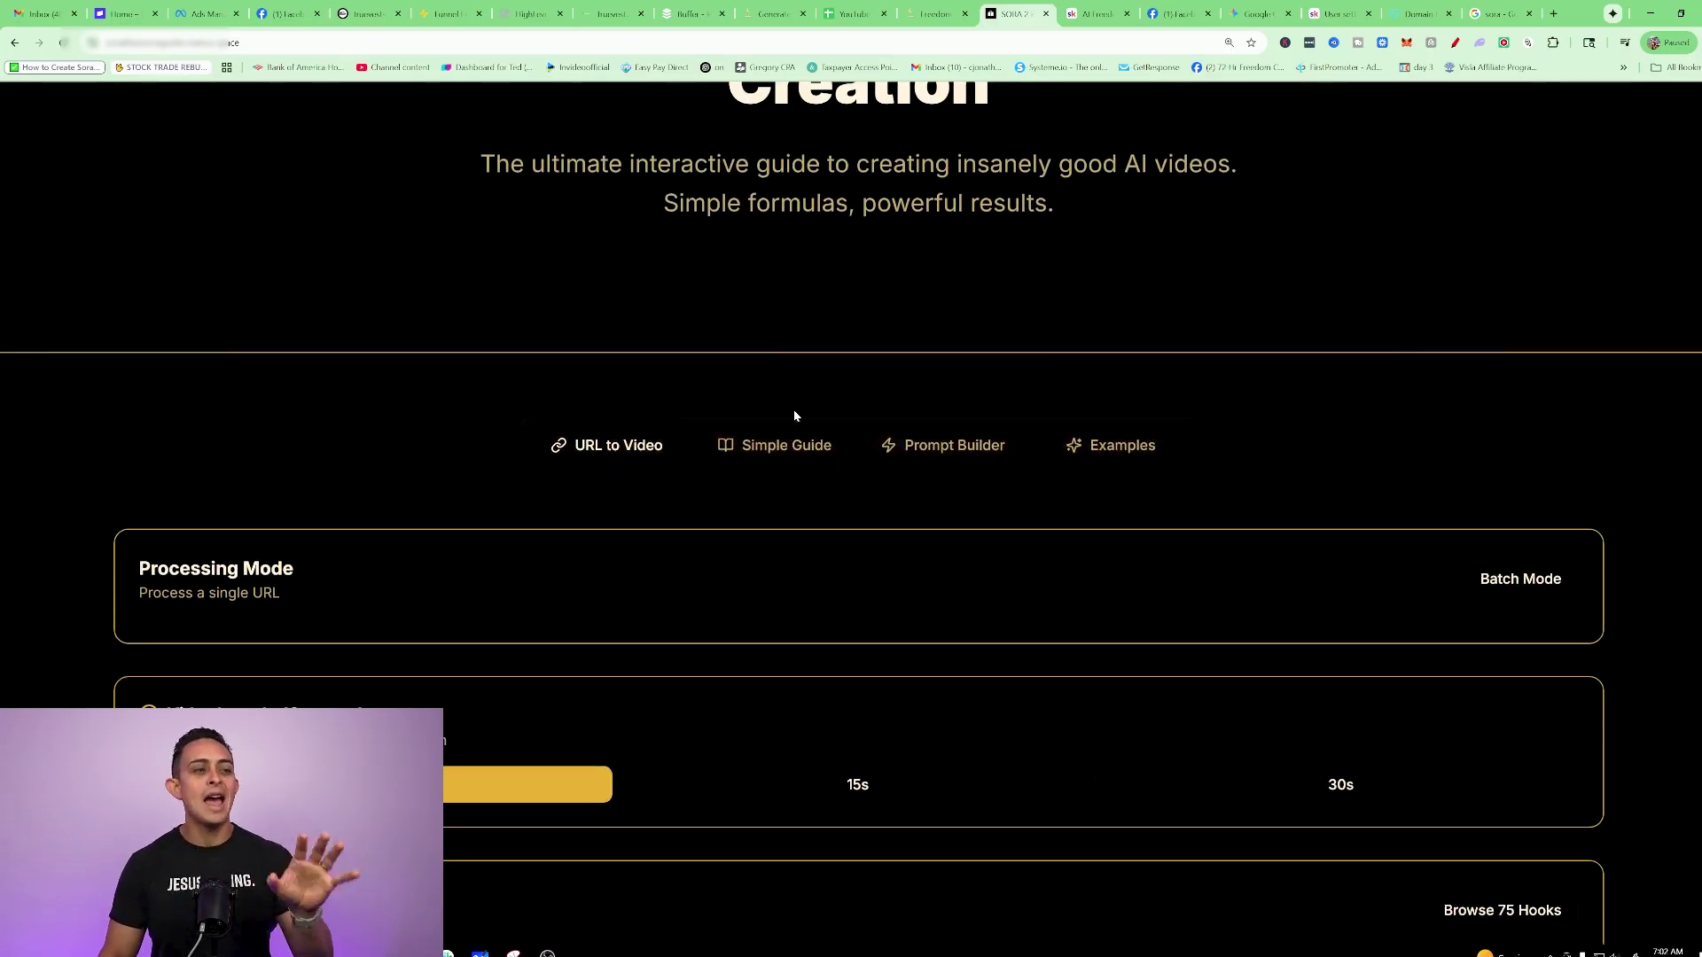
left_click(837, 443)
left_click(918, 452)
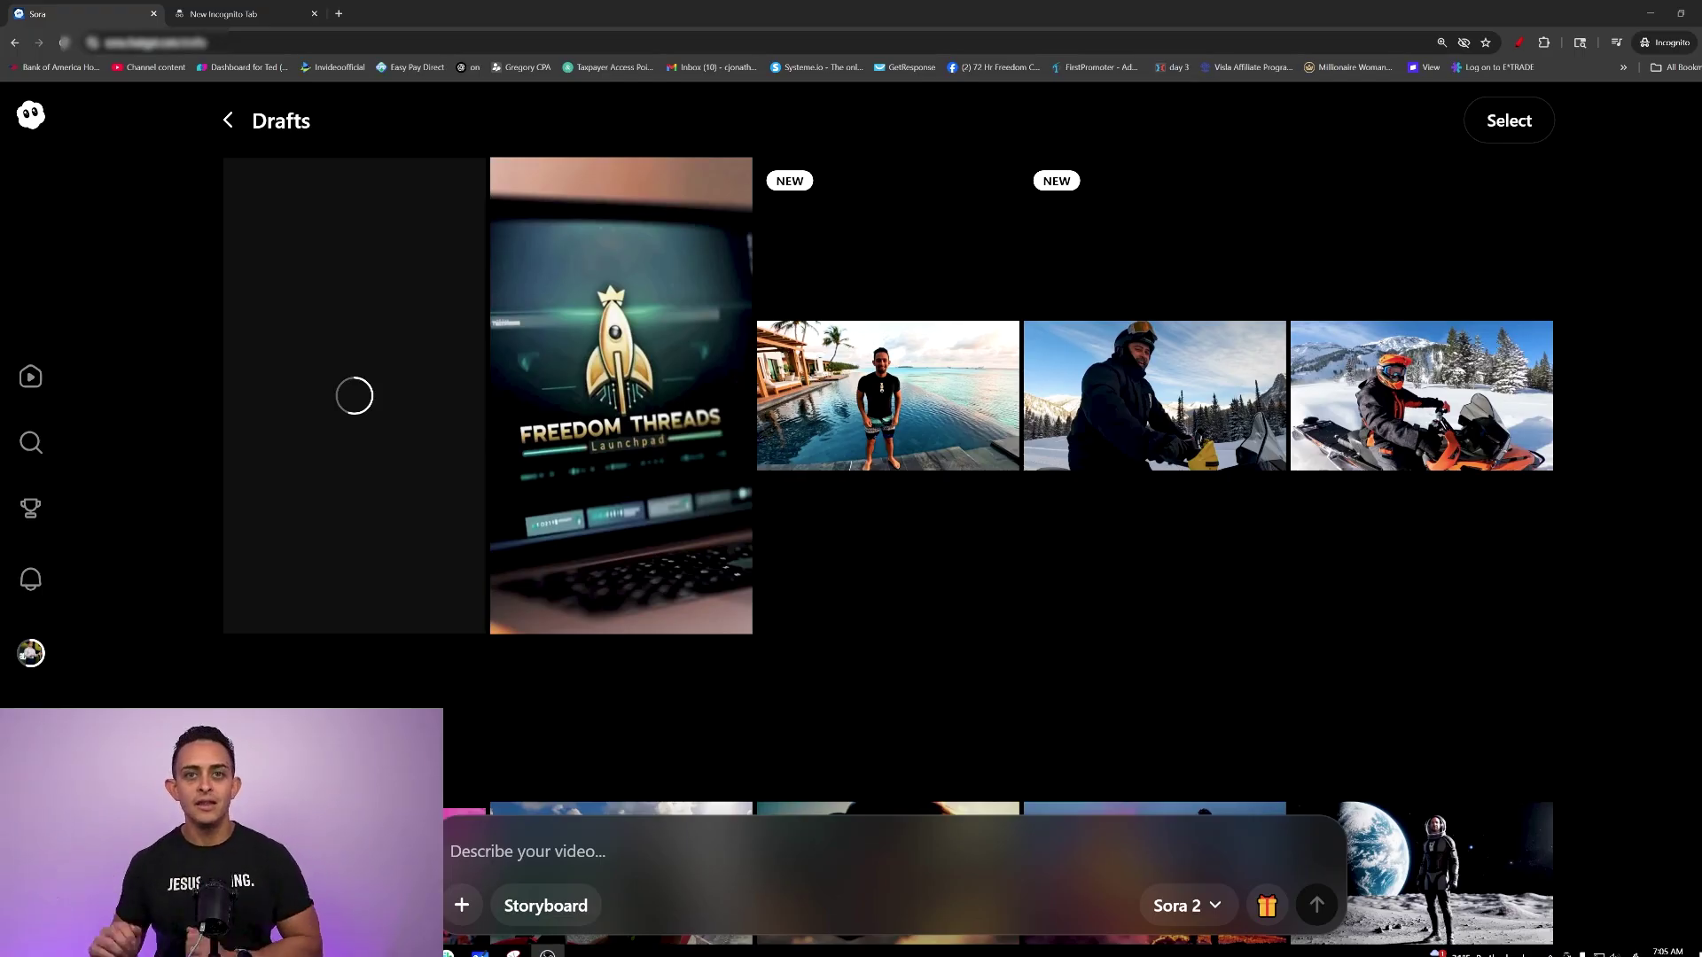
Circle the Freedom Threads draft in red with the annotation tool
left_click(1518, 46)
left_click_drag(568, 659, 710, 112)
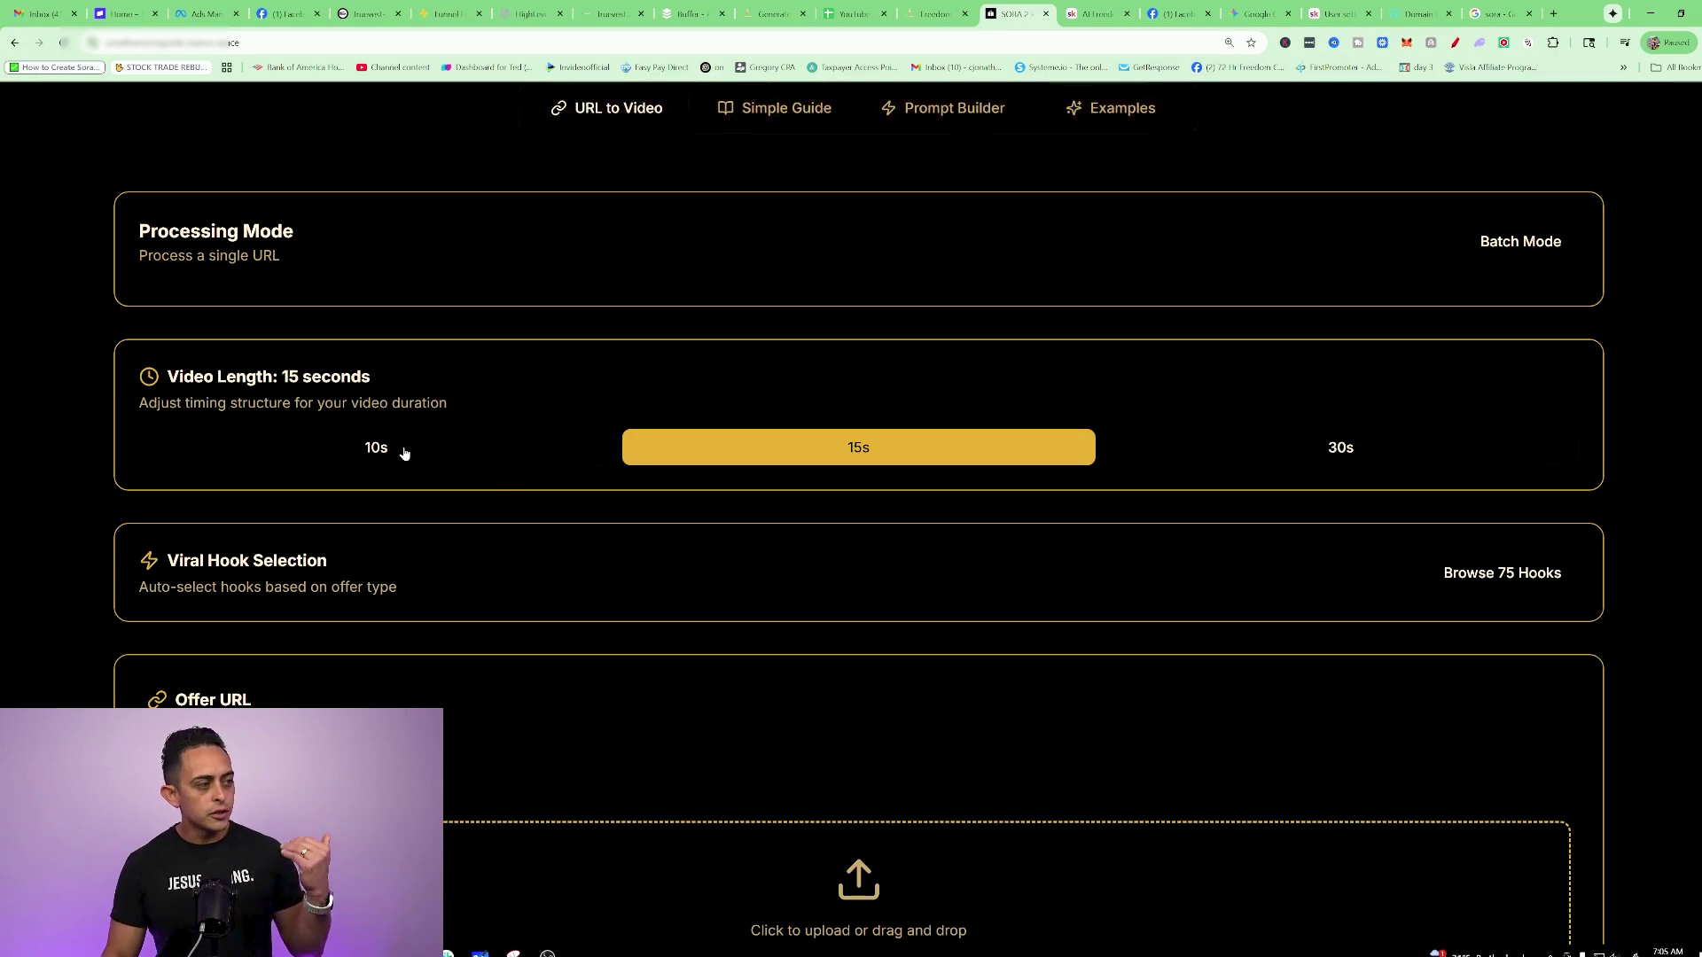
Set the video length to 10 seconds and enter the freedomthreads.ai offer URL
left_click(403, 450)
scroll(505, 429, "down", 5)
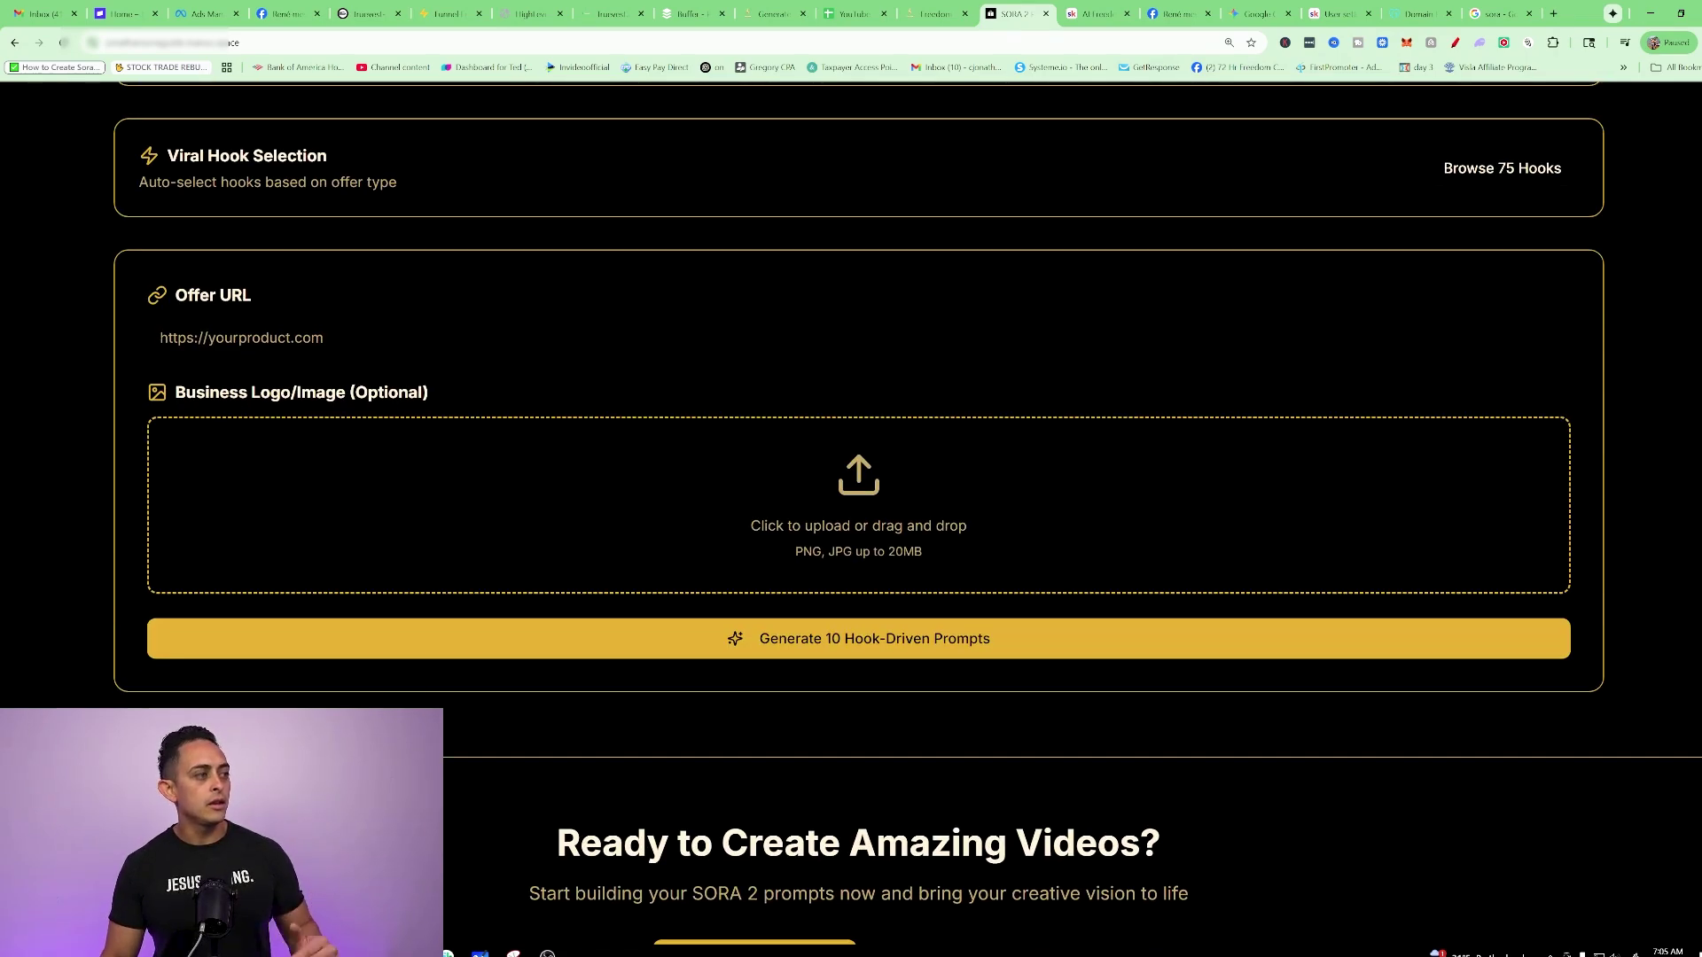
left_click(266, 338)
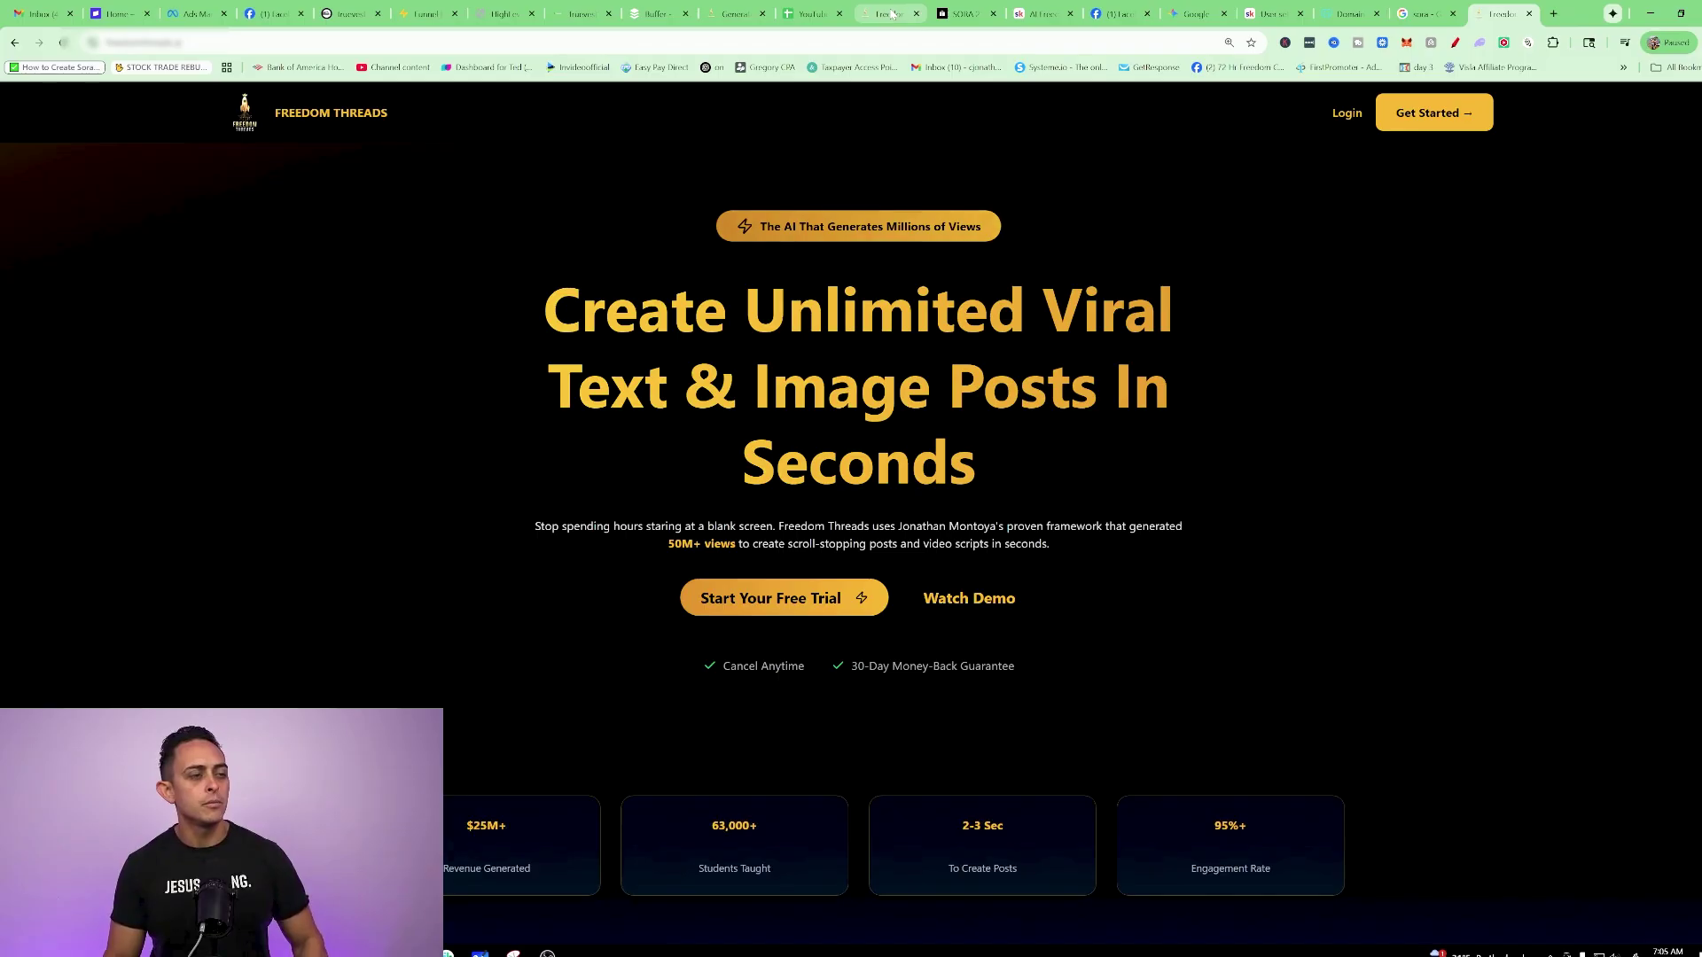
left_click(966, 15)
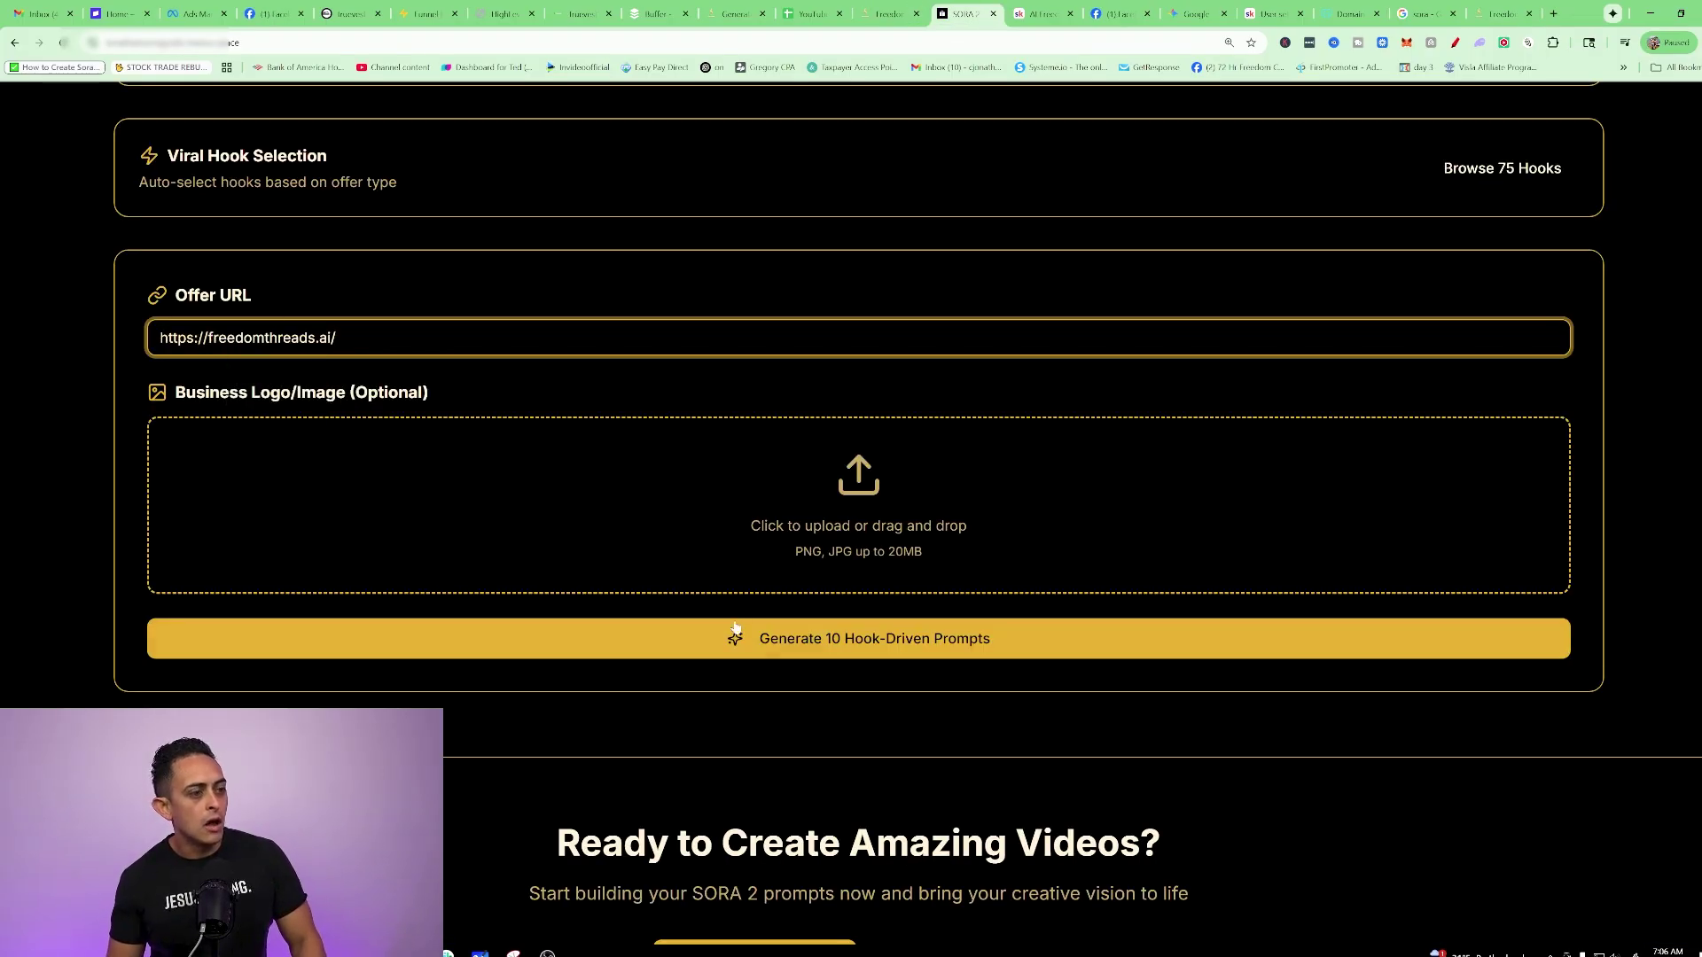
Upload the A.I. Freedom Launchpad logo, generate ten prompts, and paste Prompt 1 into Sora
left_click(808, 510)
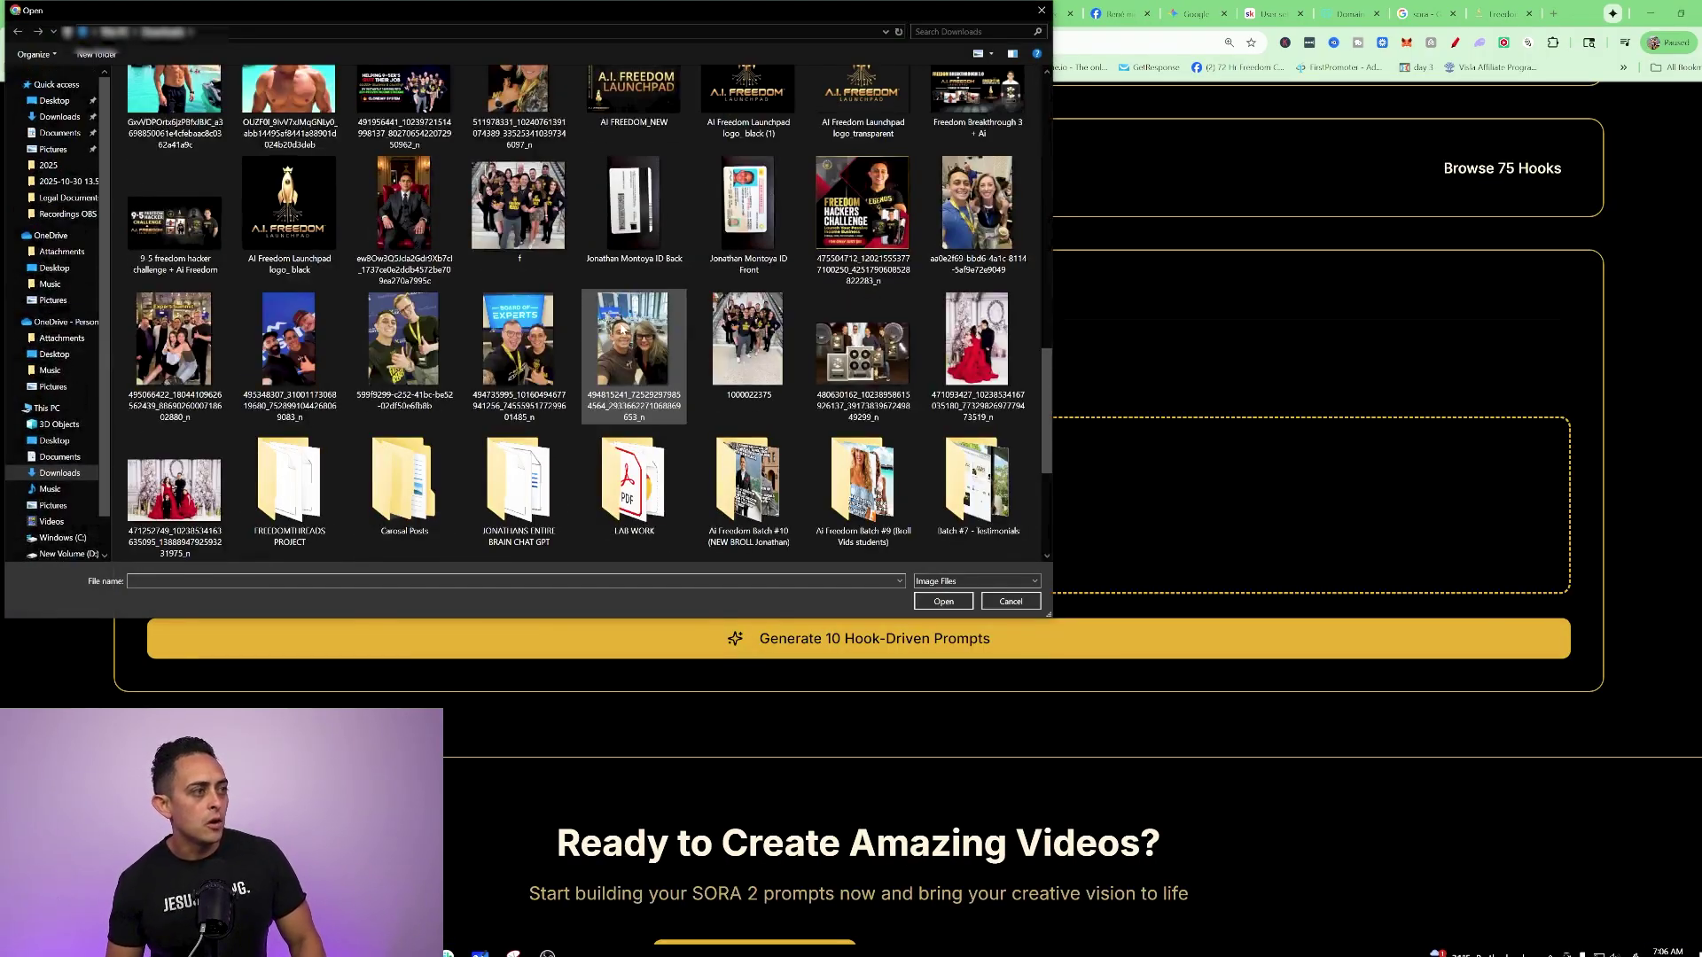
scroll(621, 330, "up", 2)
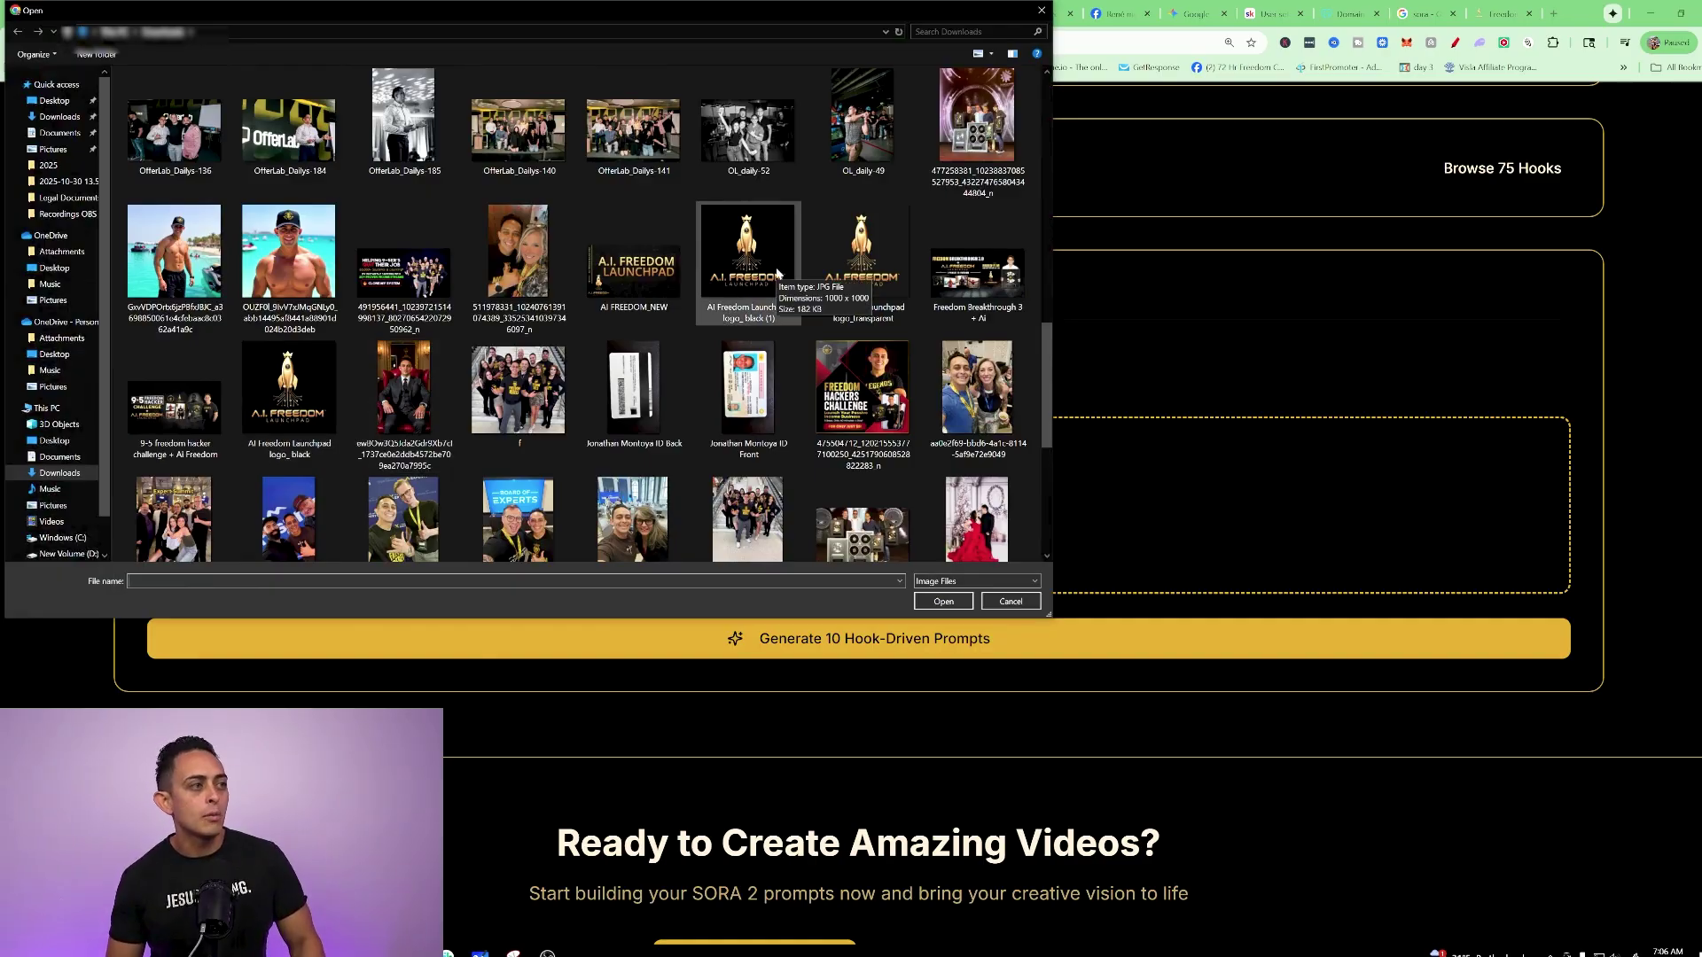
double_click(776, 272)
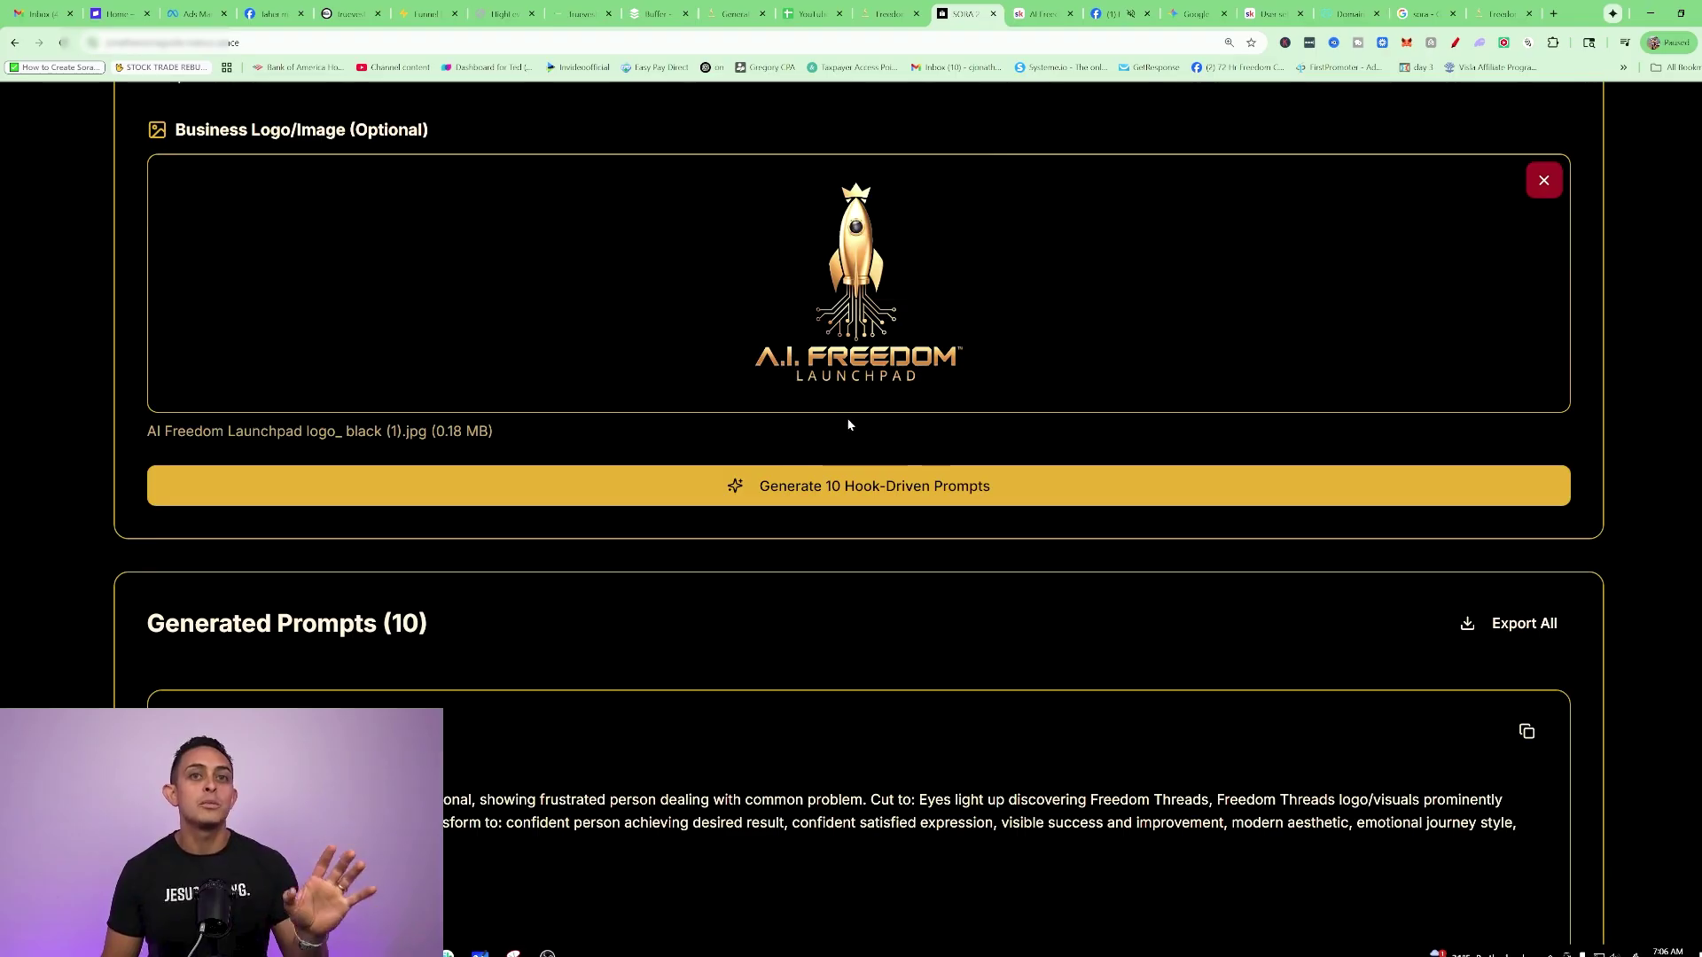
scroll(855, 441, "down", 2)
scroll(866, 448, "up", 3)
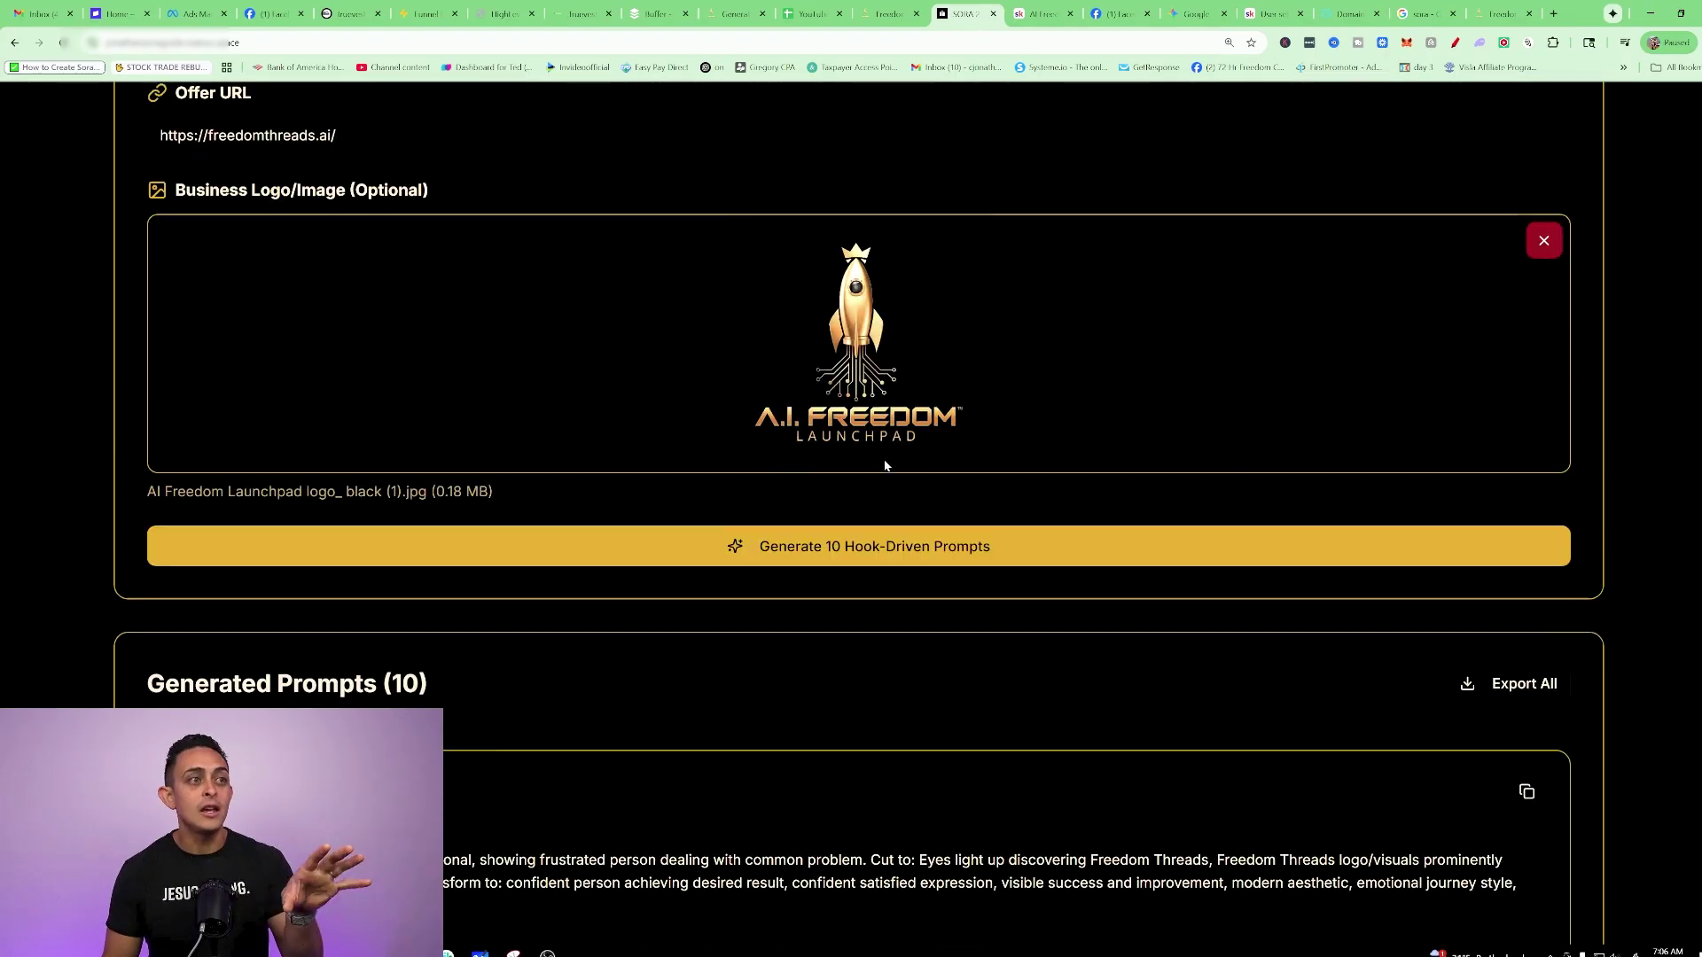
scroll(884, 465, "down", 1)
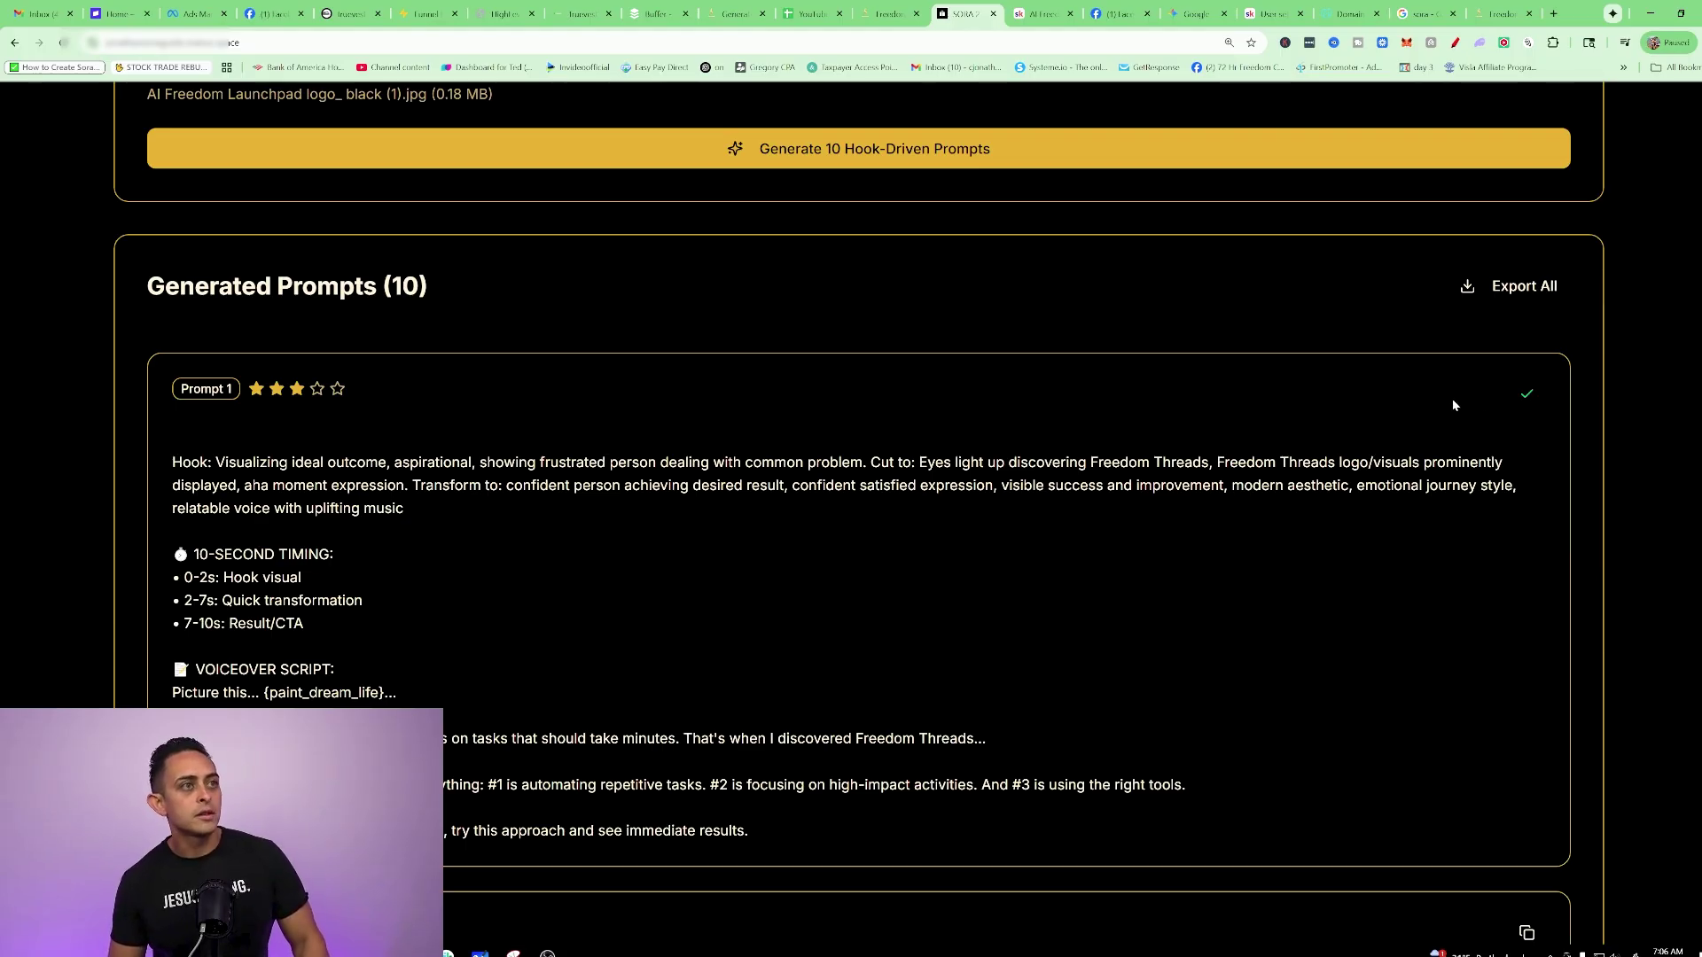
key("alt+Tab")
key("ctrl+v")
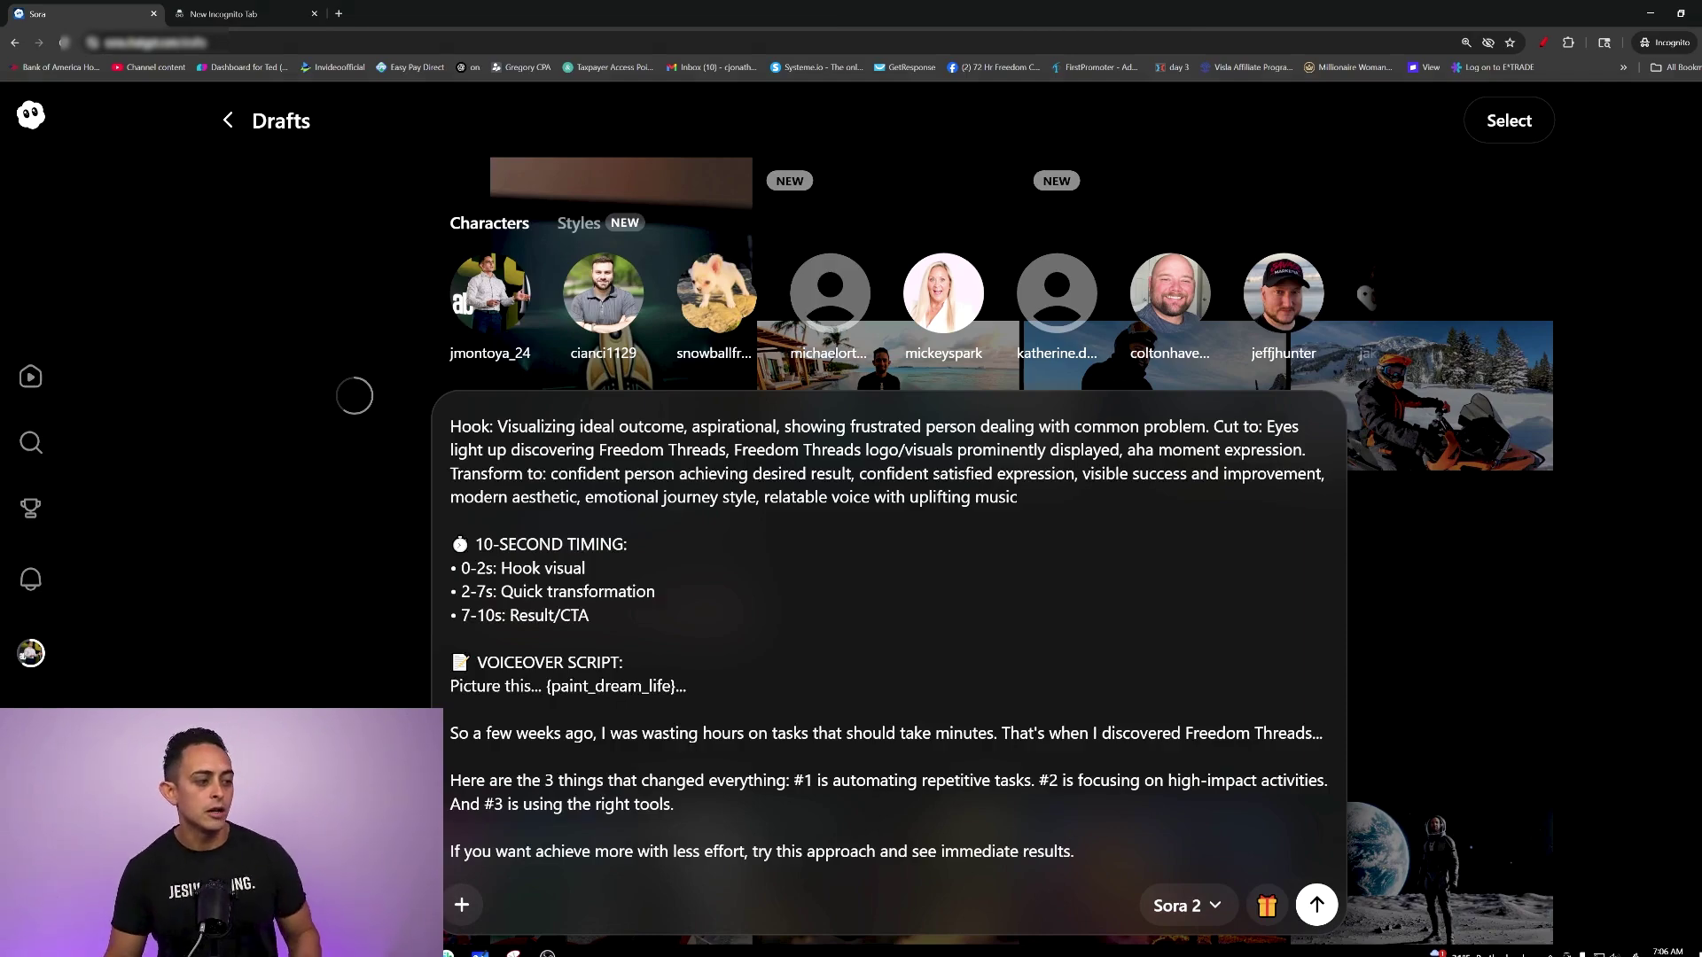
Attach the Freedom Threads logo PNG to the voiceover prompt
left_click(459, 906)
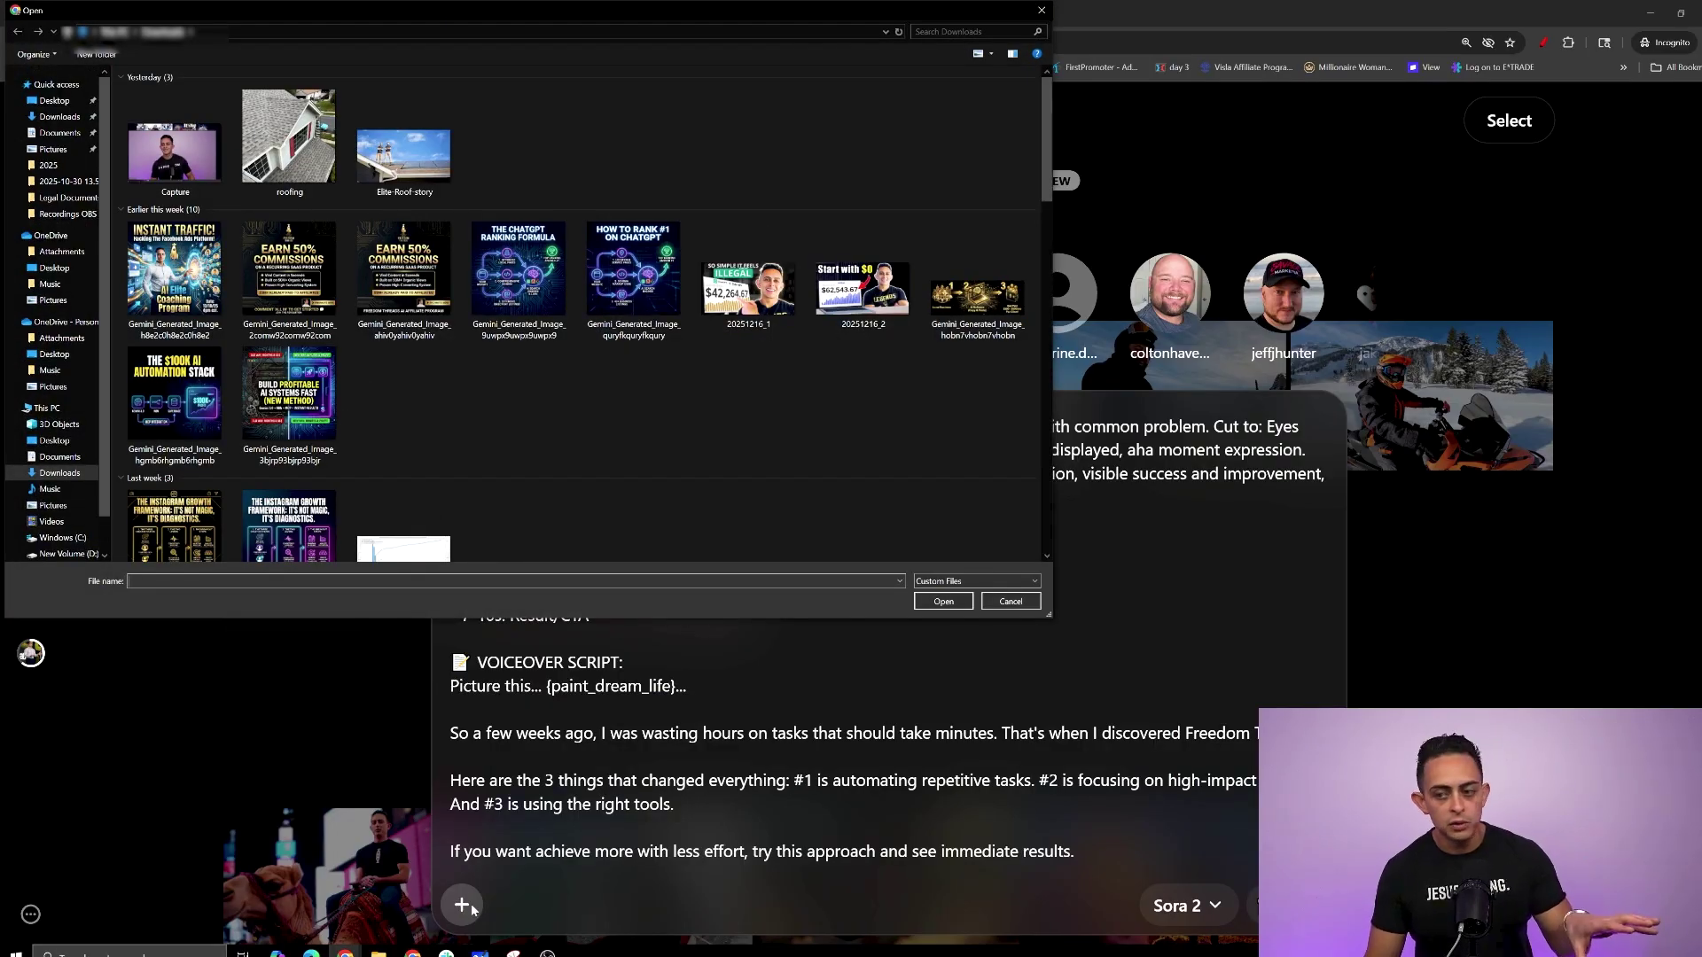
scroll(612, 452, "down", 6)
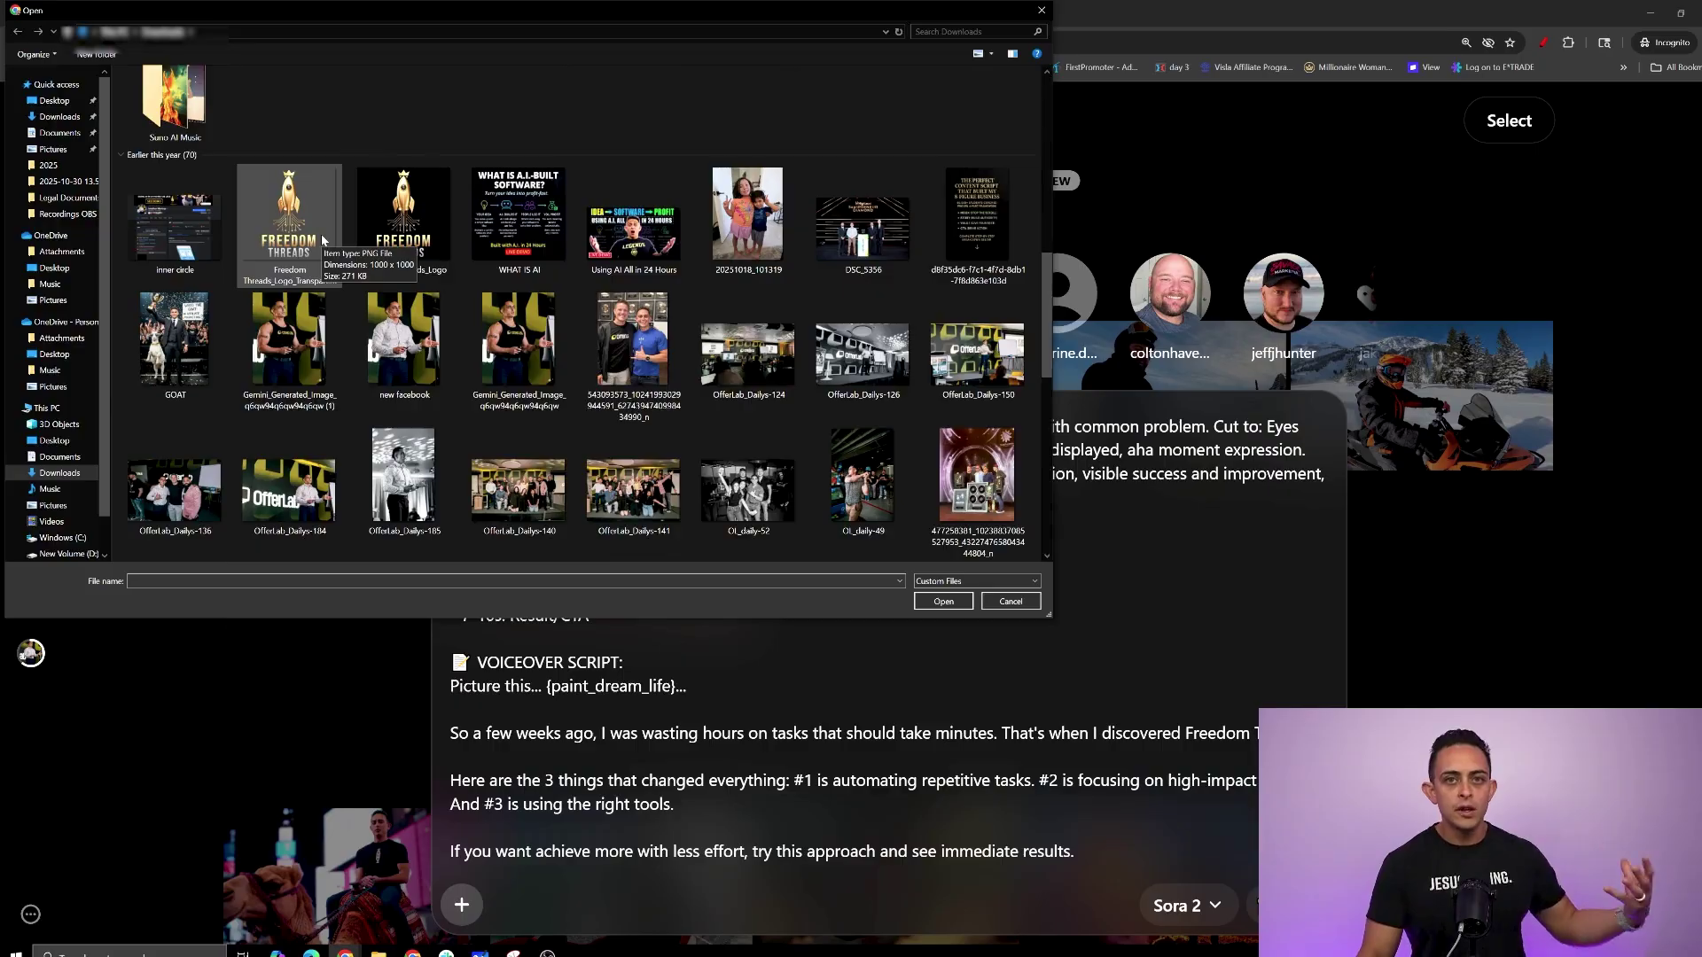
double_click(403, 217)
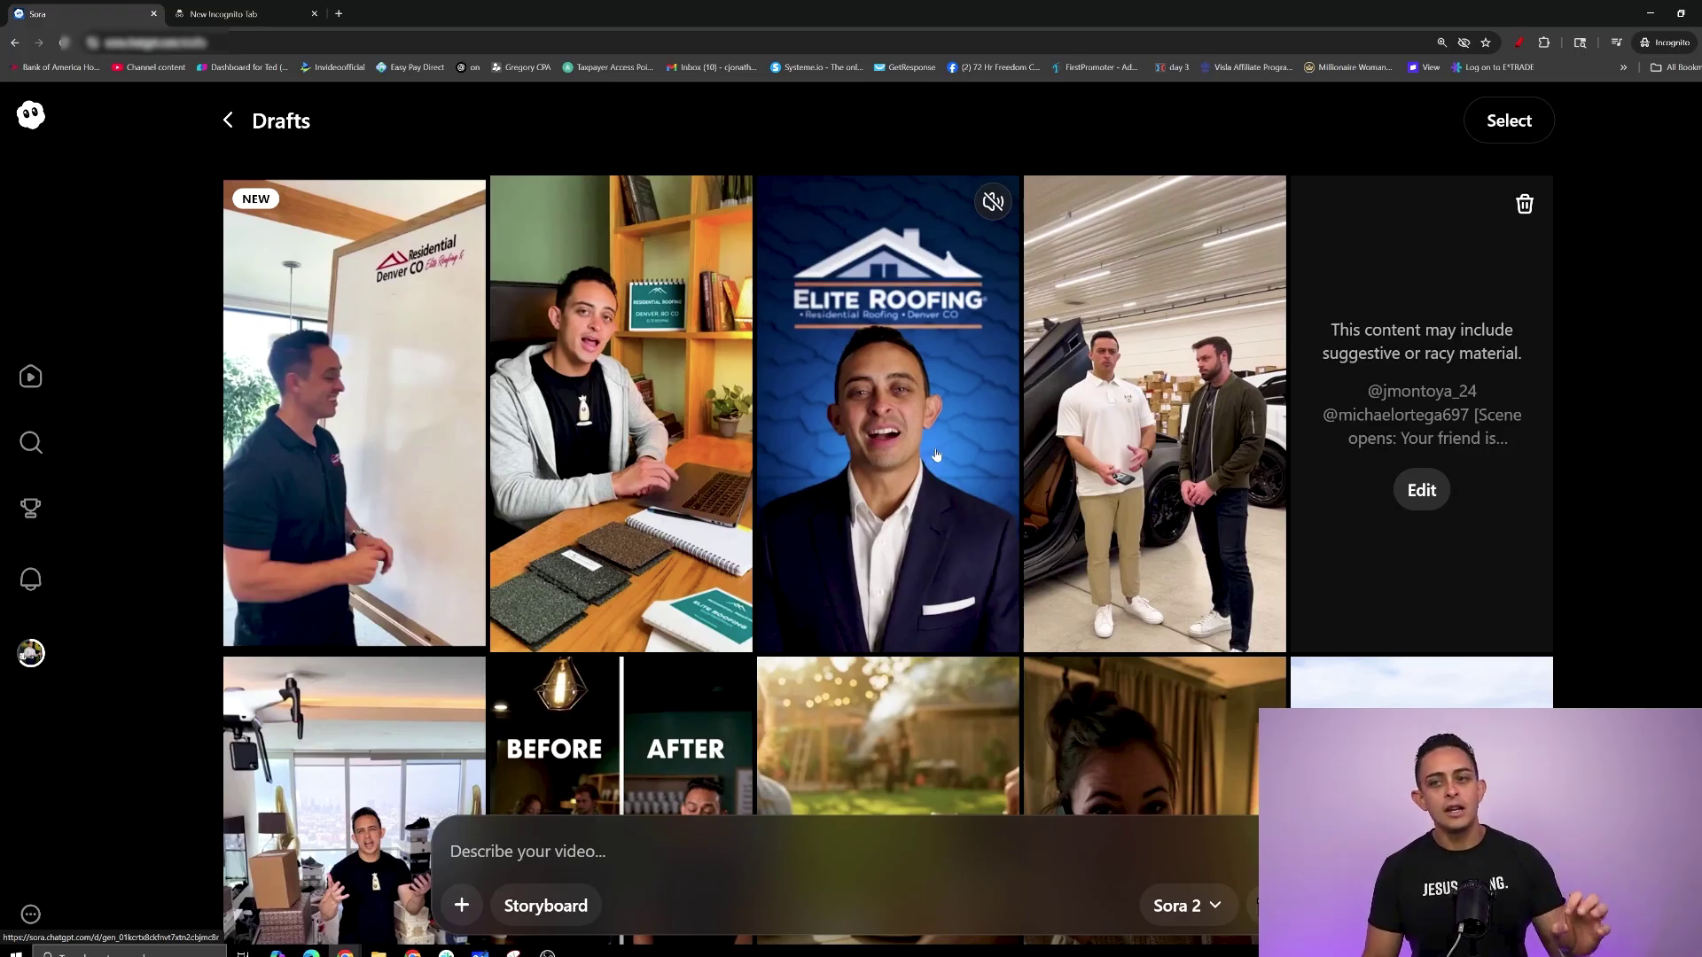
Open the Elite Roofing draft, then advance to the whiteboard draft
left_click(937, 454)
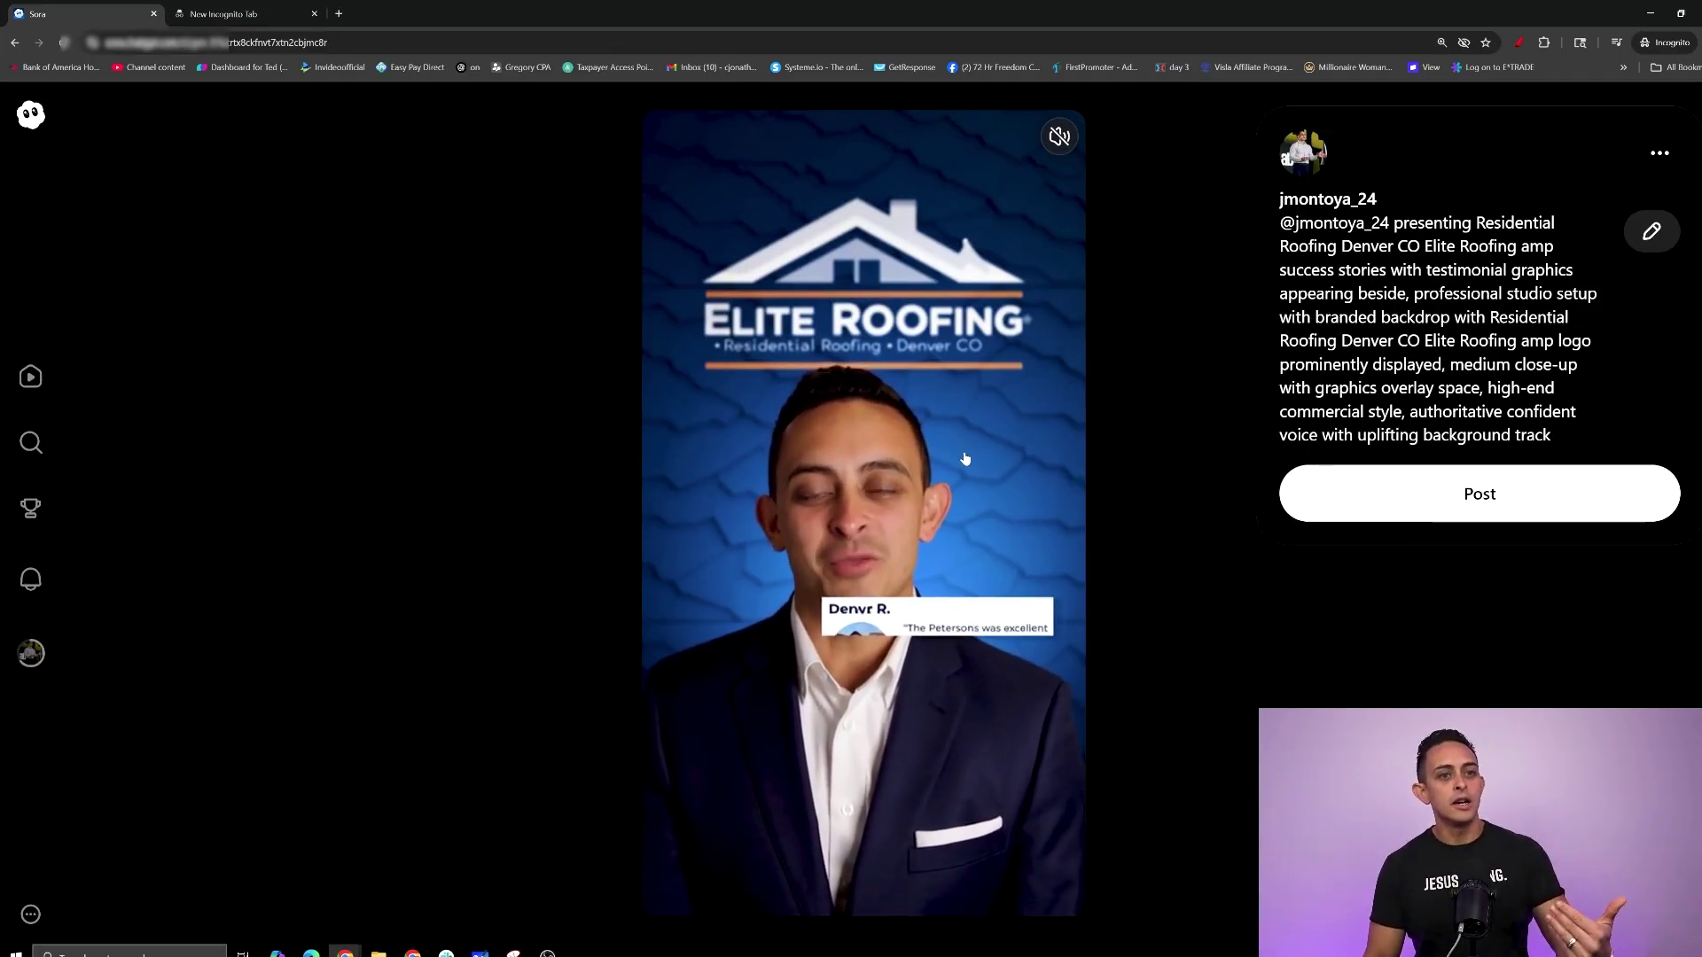
left_click(16, 43)
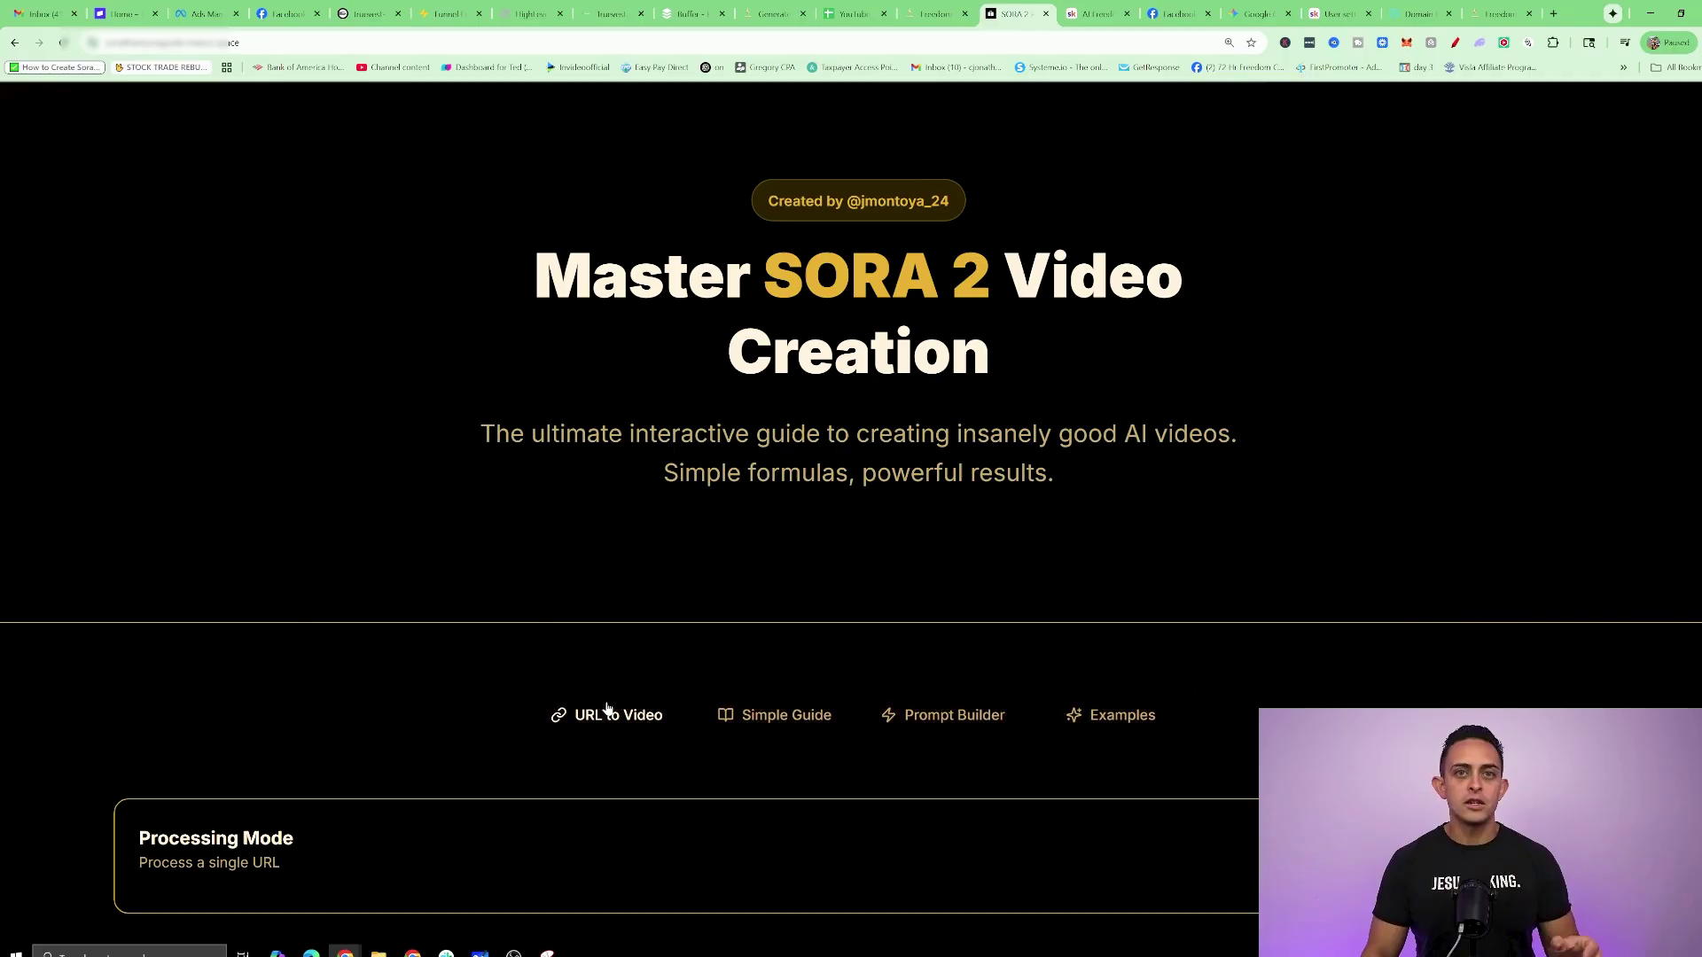
Show the Simple Guide and browse its SORA 2 formula, best practices and common mistakes
scroll(719, 623, "down", 2)
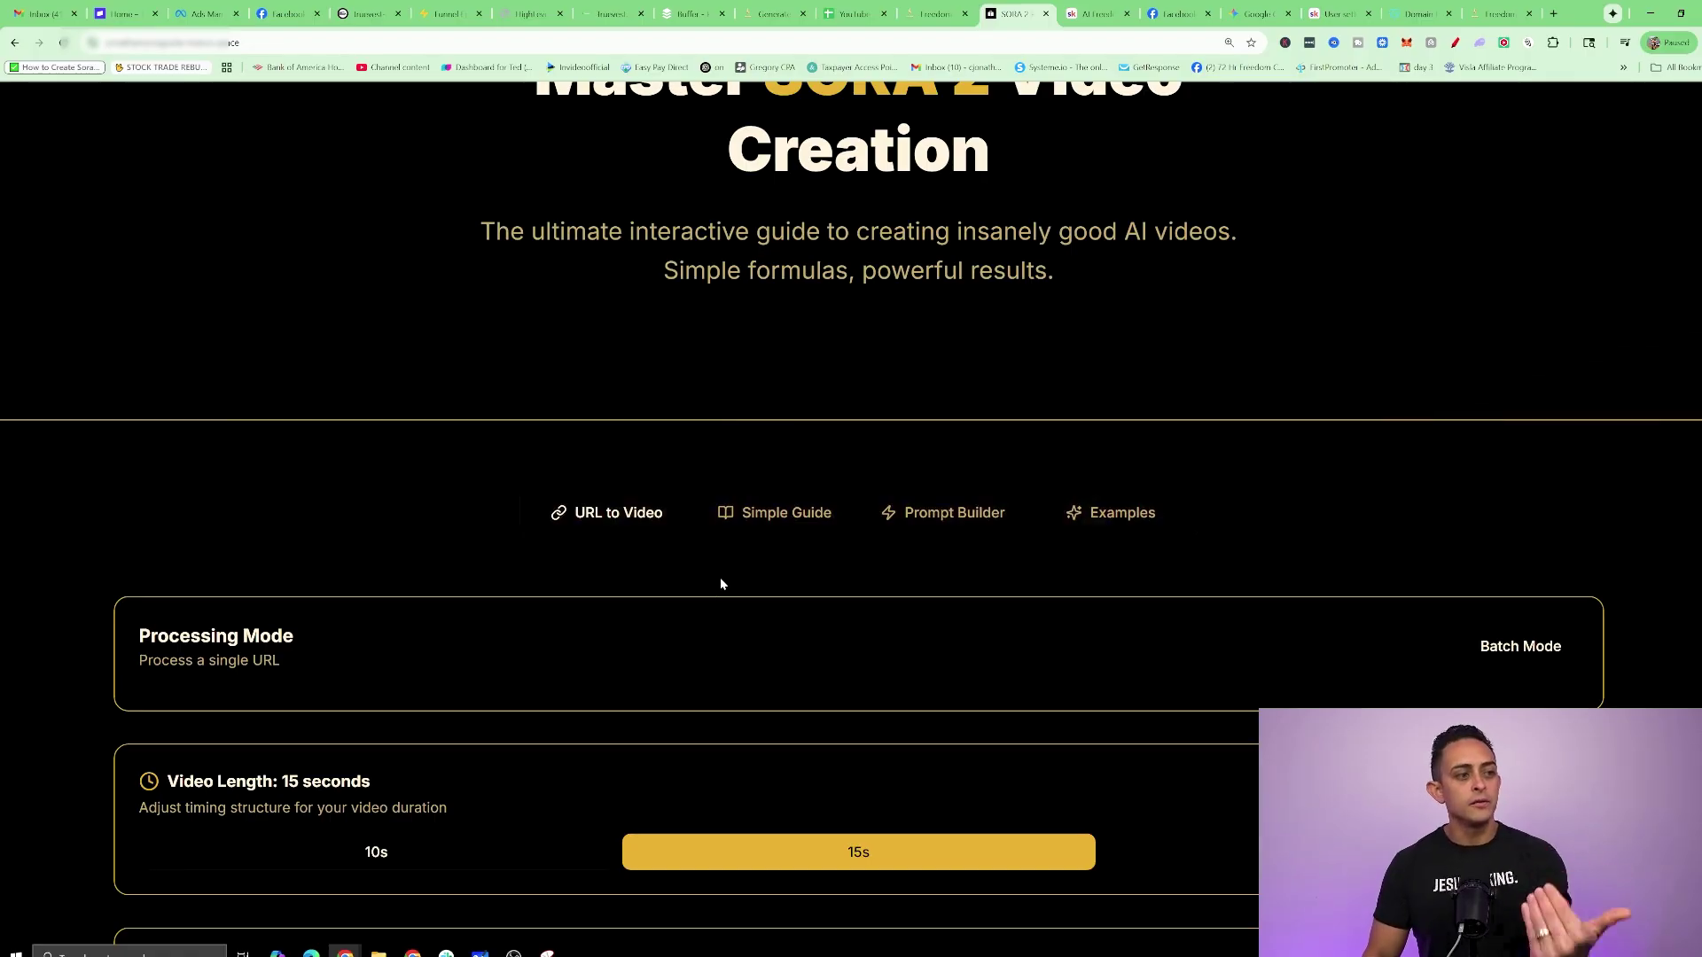
left_click(783, 514)
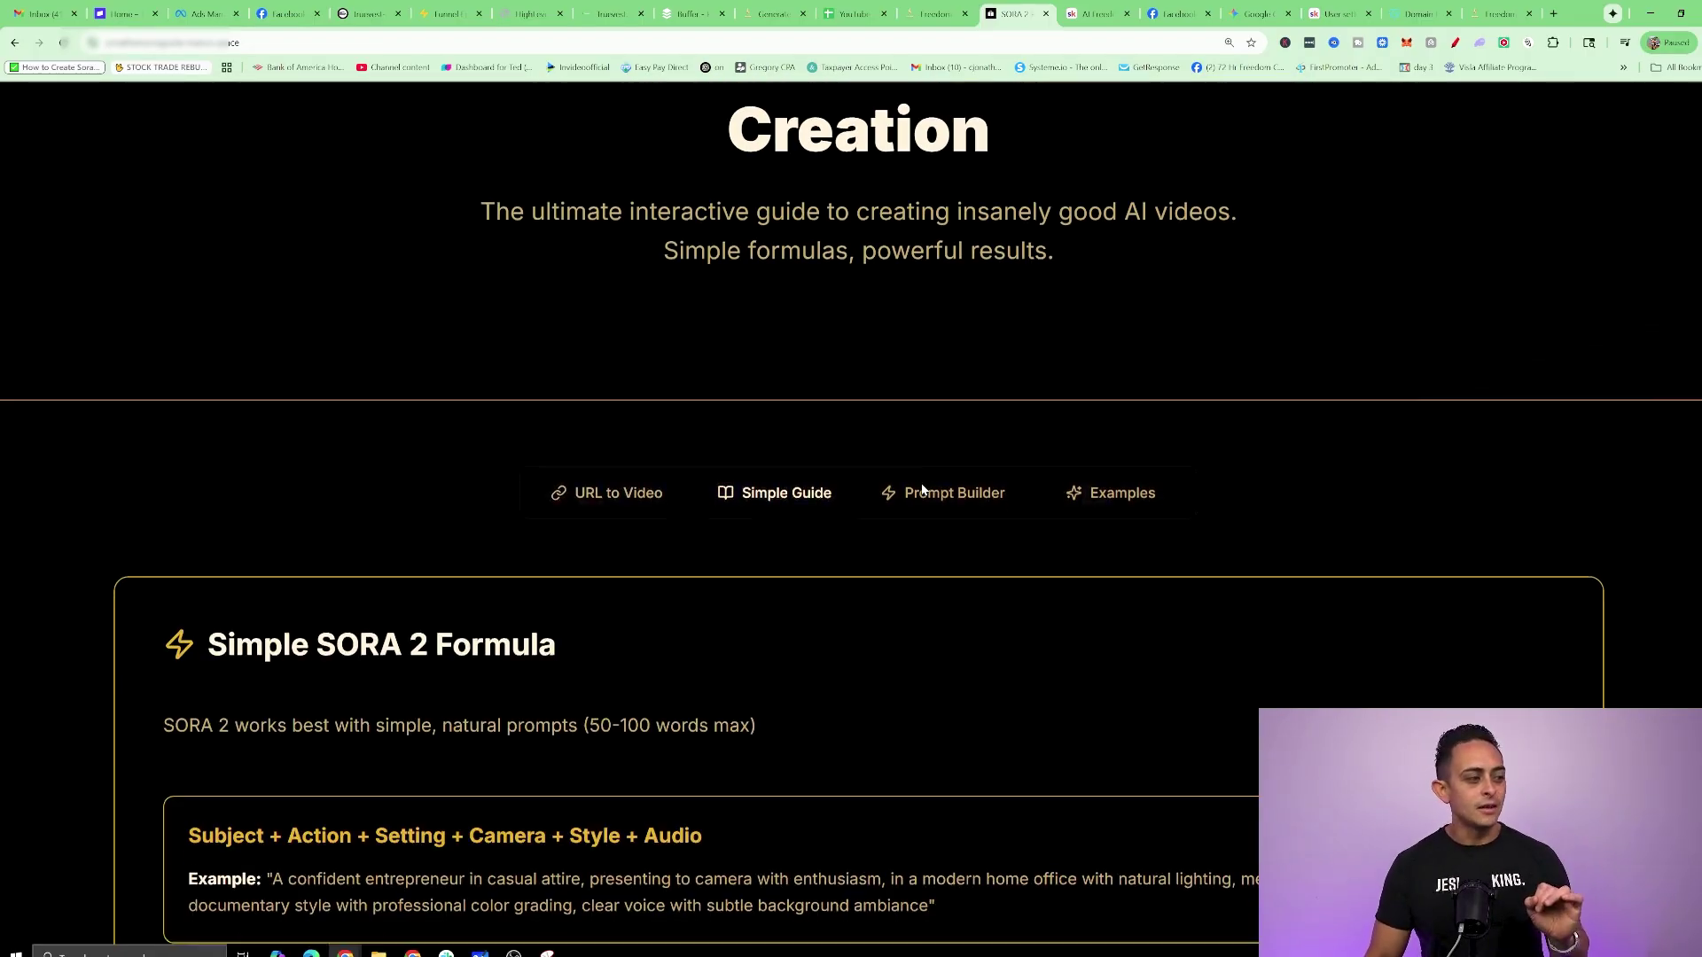
scroll(909, 497, "down", 3)
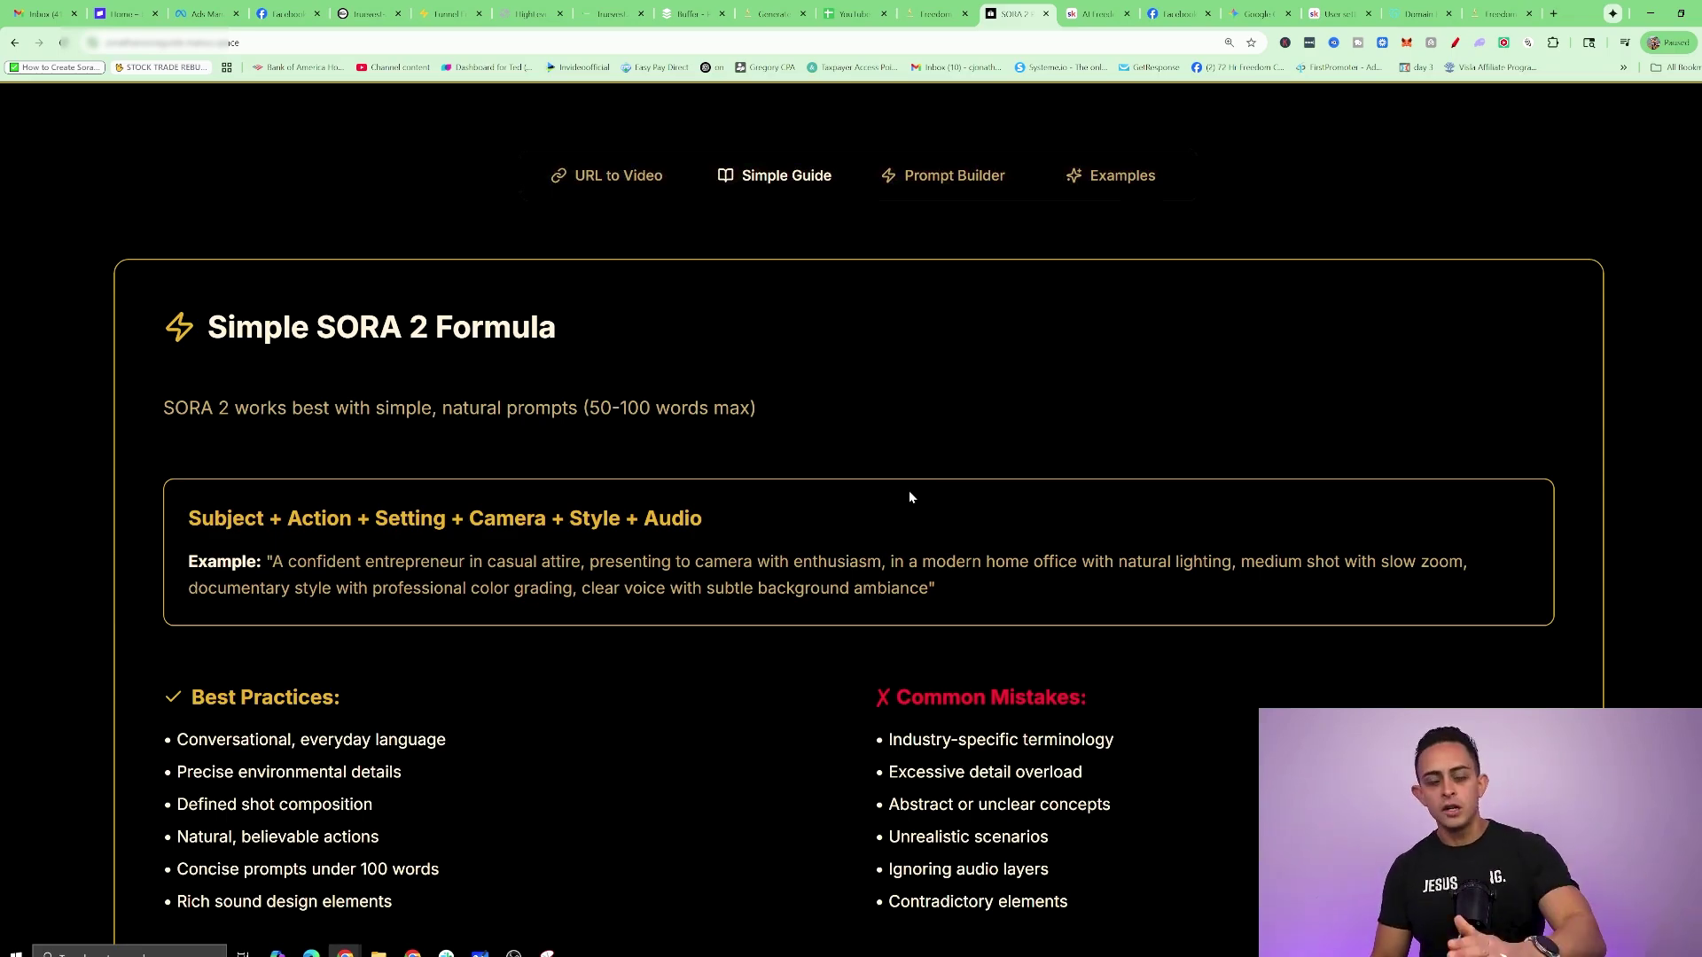
scroll(907, 491, "down", 6)
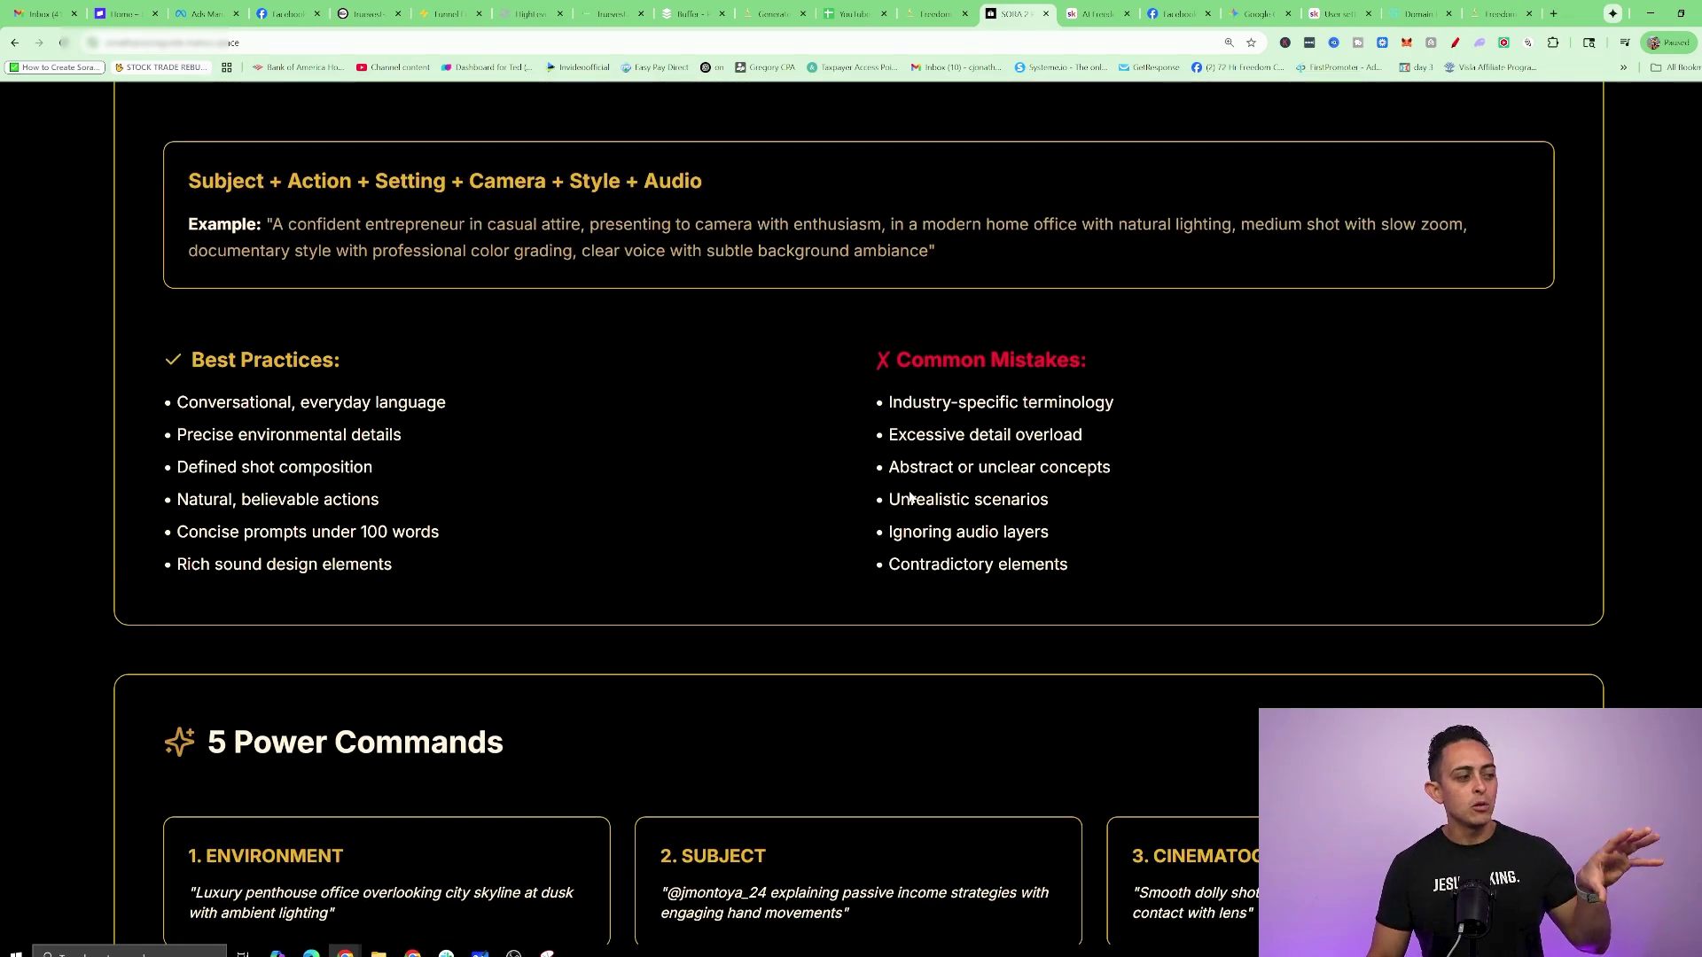
scroll(906, 491, "up", 4)
scroll(908, 505, "up", 3)
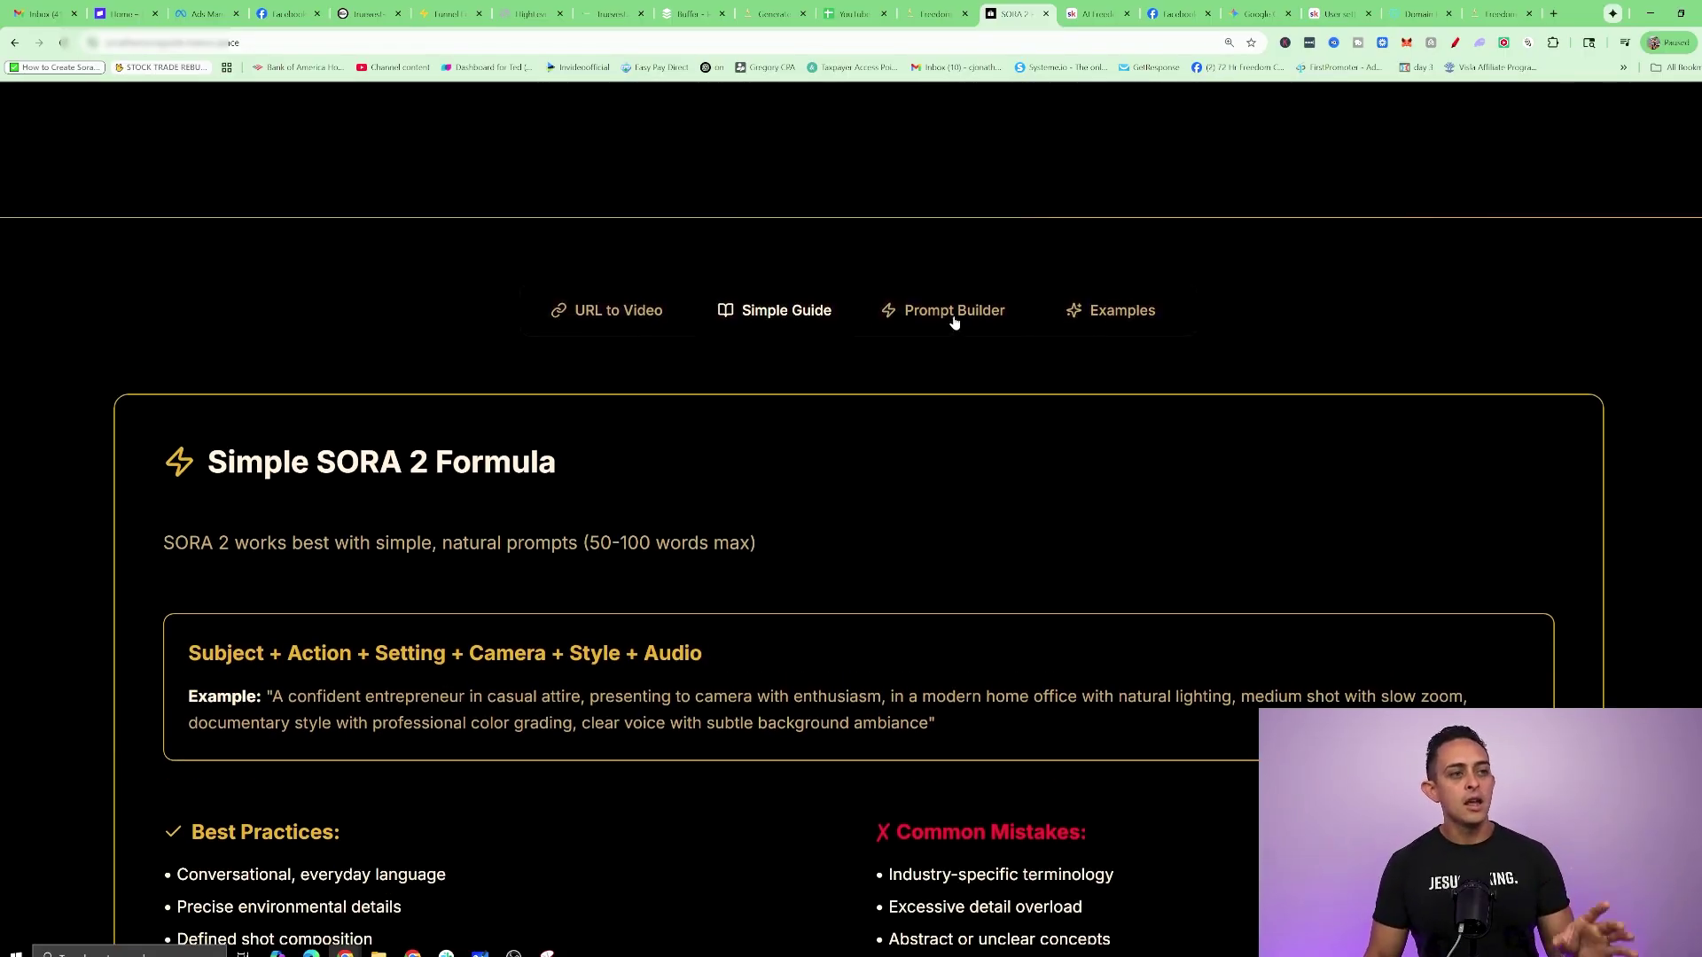
left_click(959, 319)
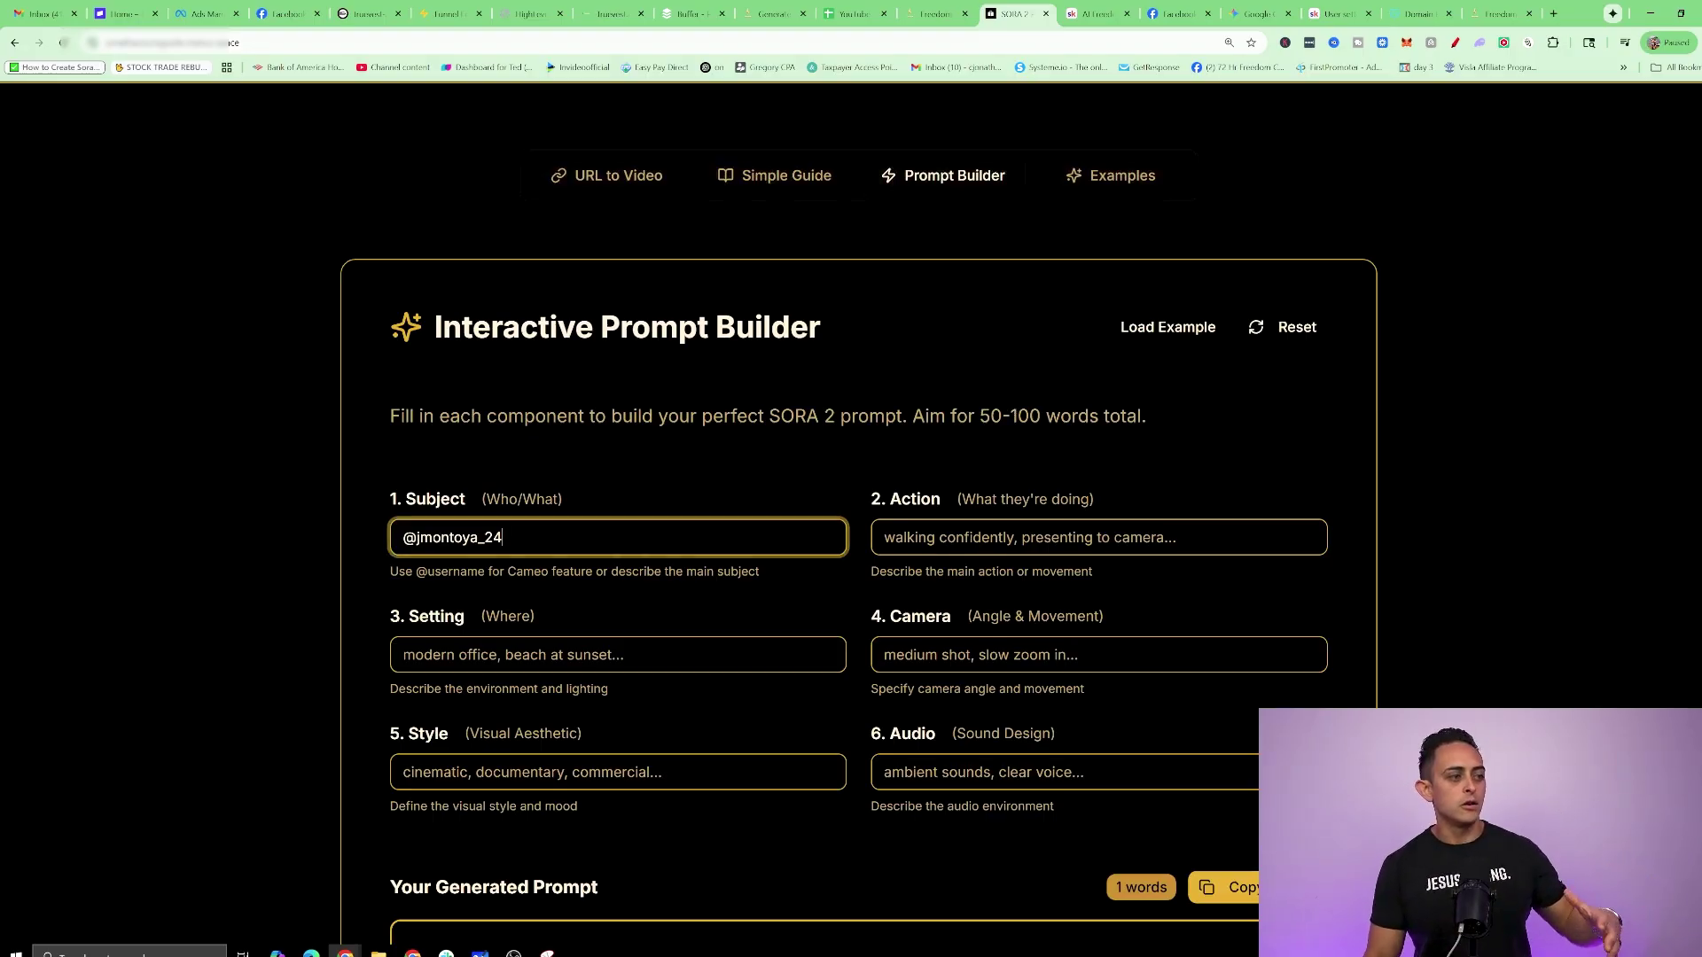
left_click(1118, 537)
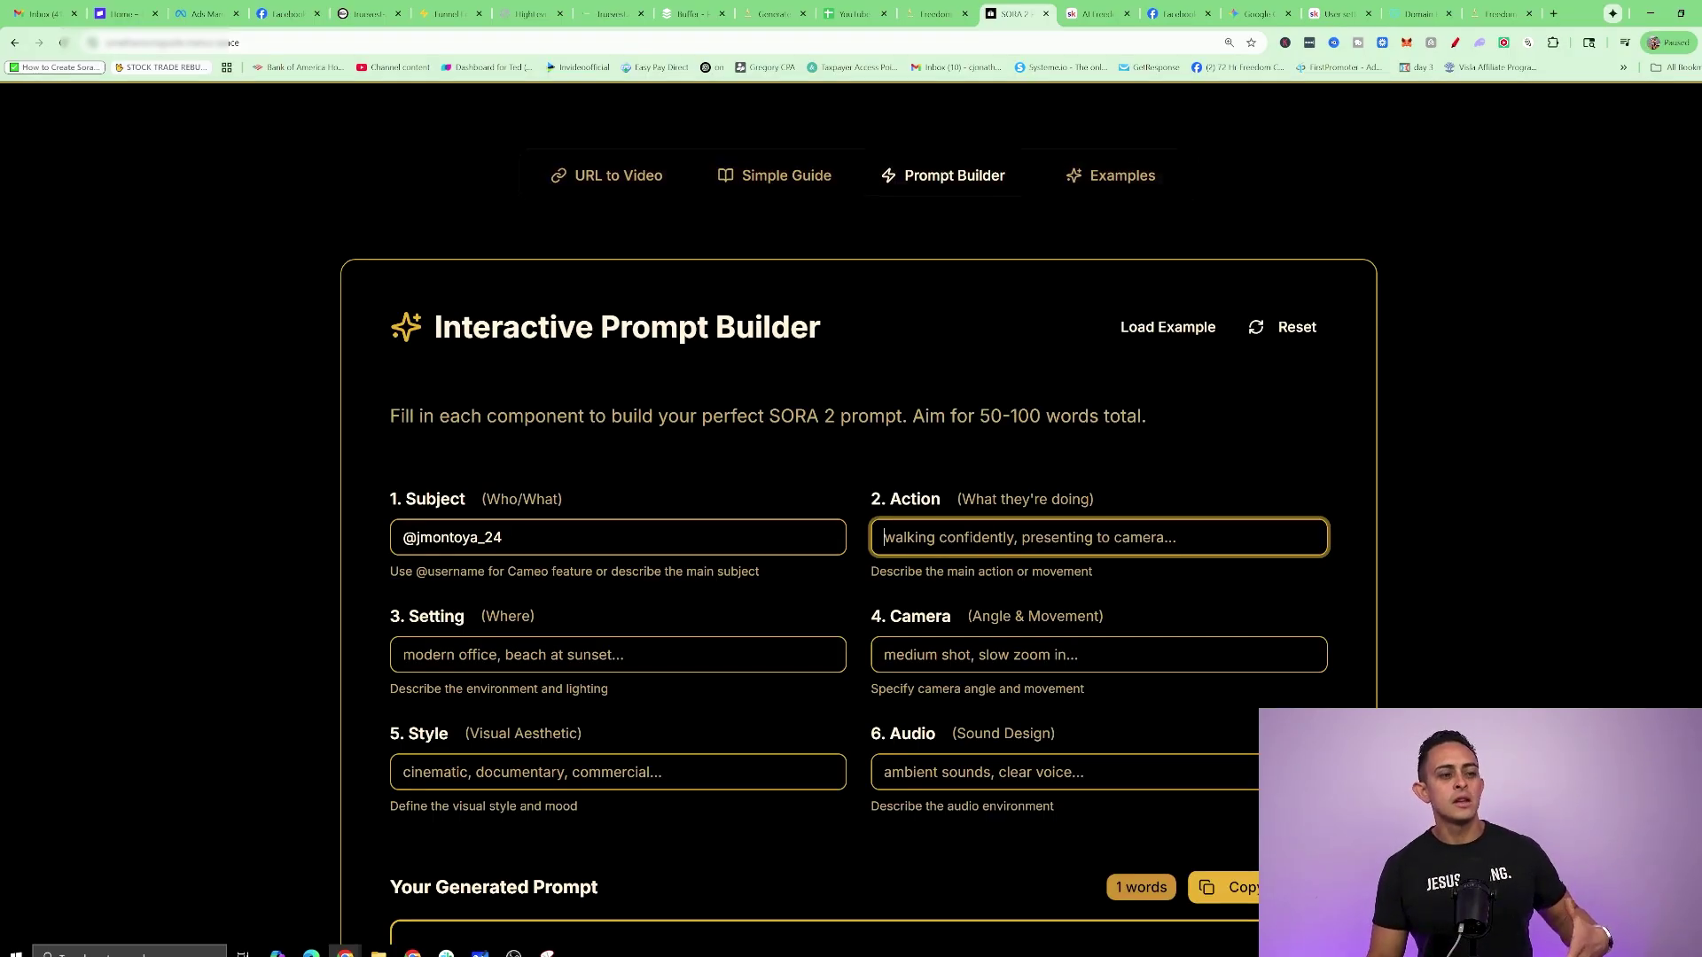
scroll(1119, 538, "down", 1)
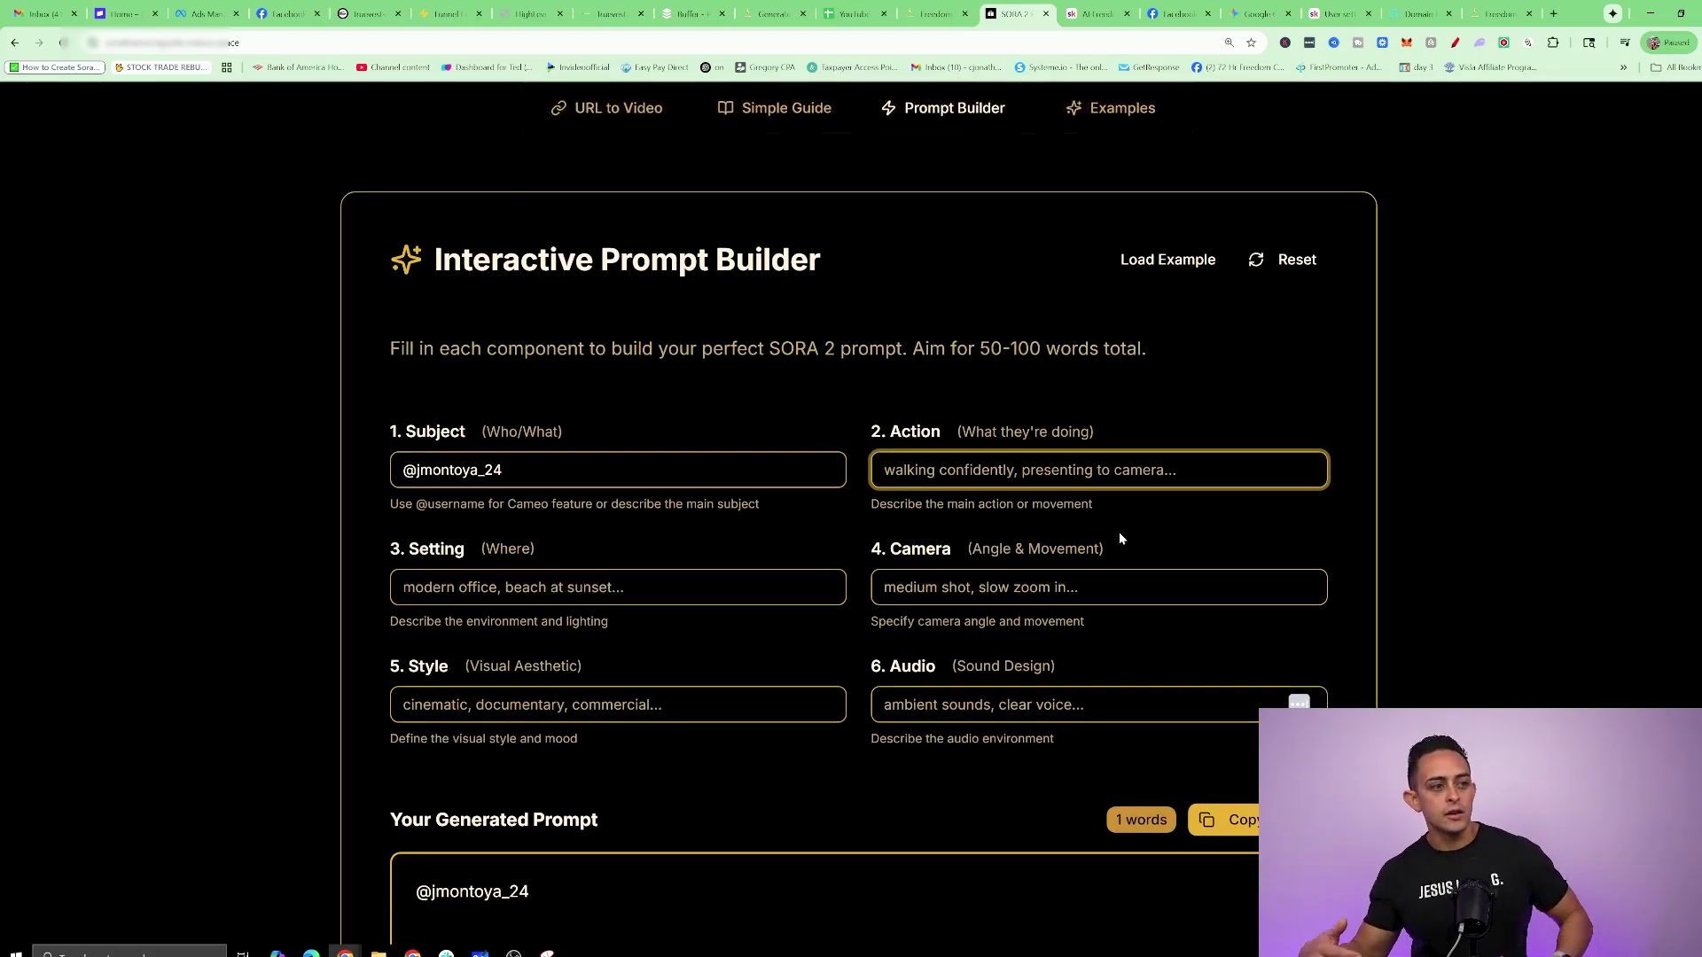
left_click(736, 588)
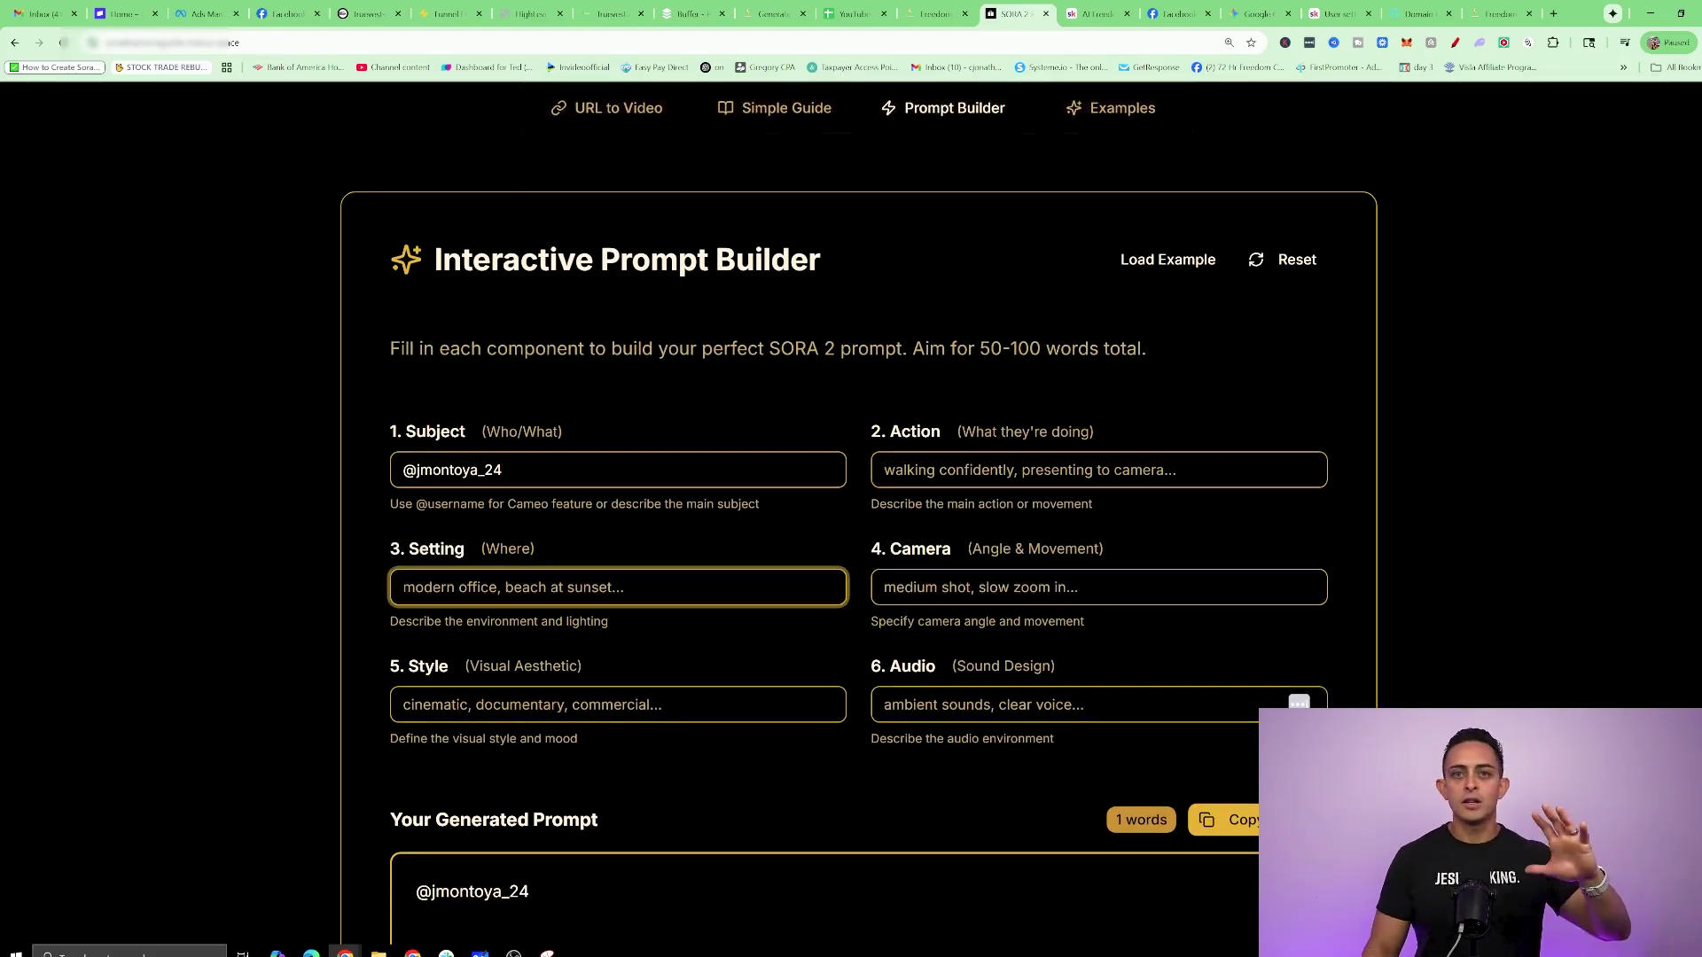
left_click(975, 588)
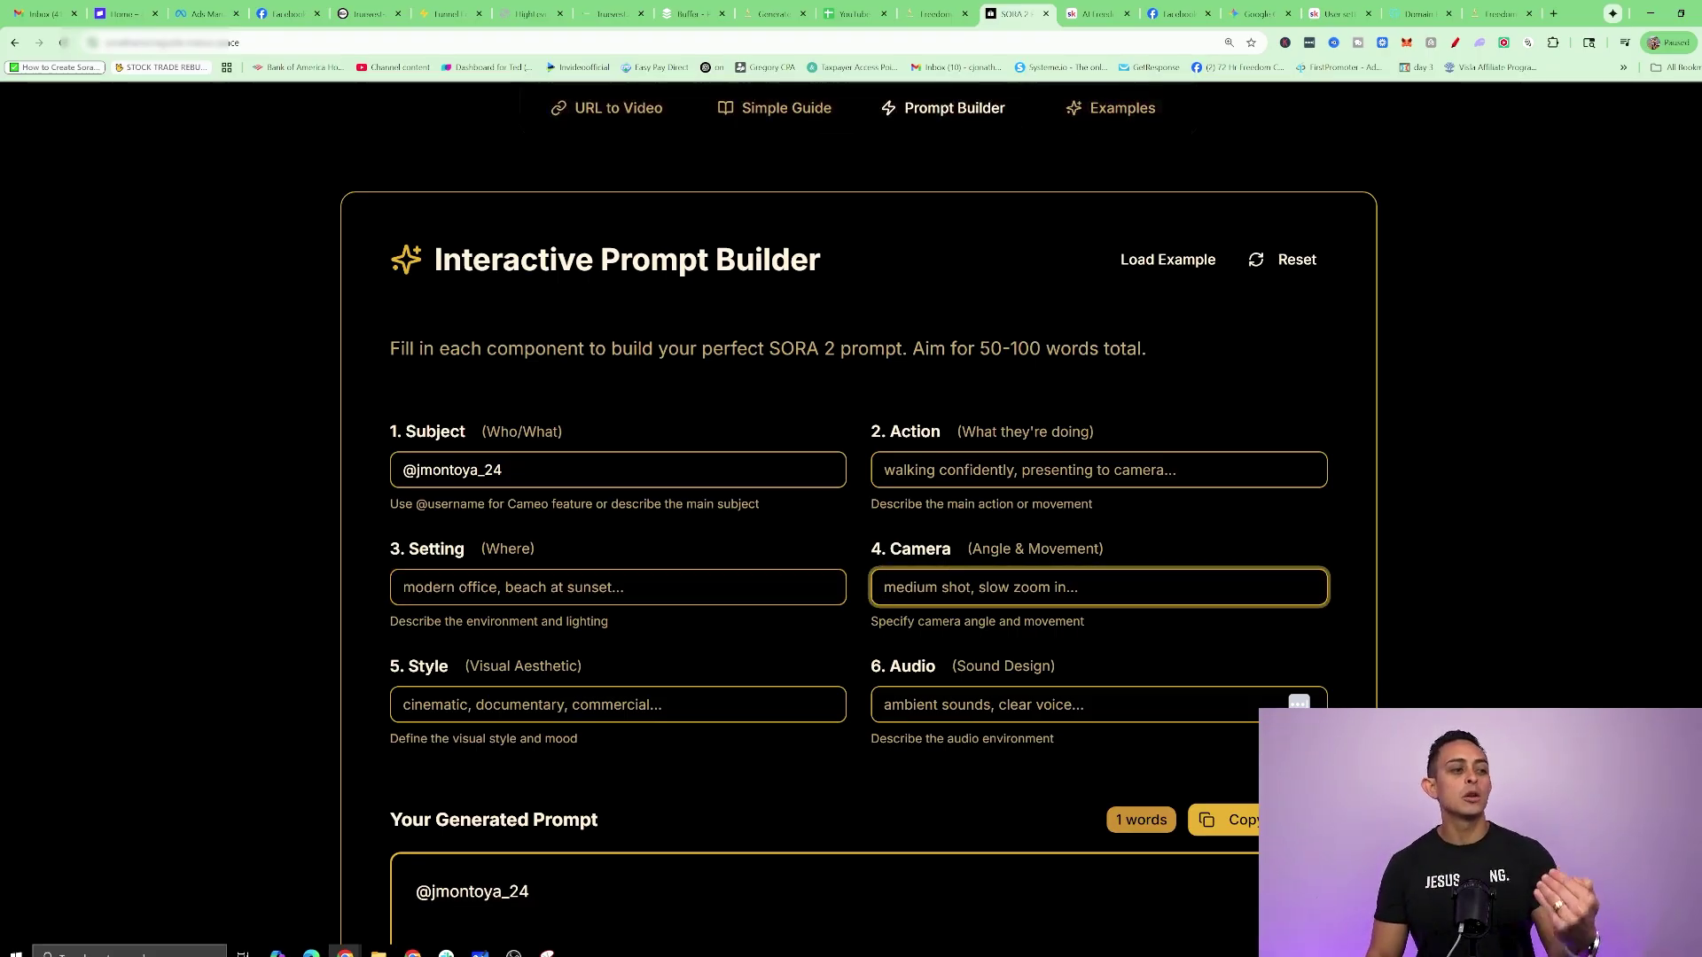
scroll(851, 514, "down", 2)
left_click(618, 501)
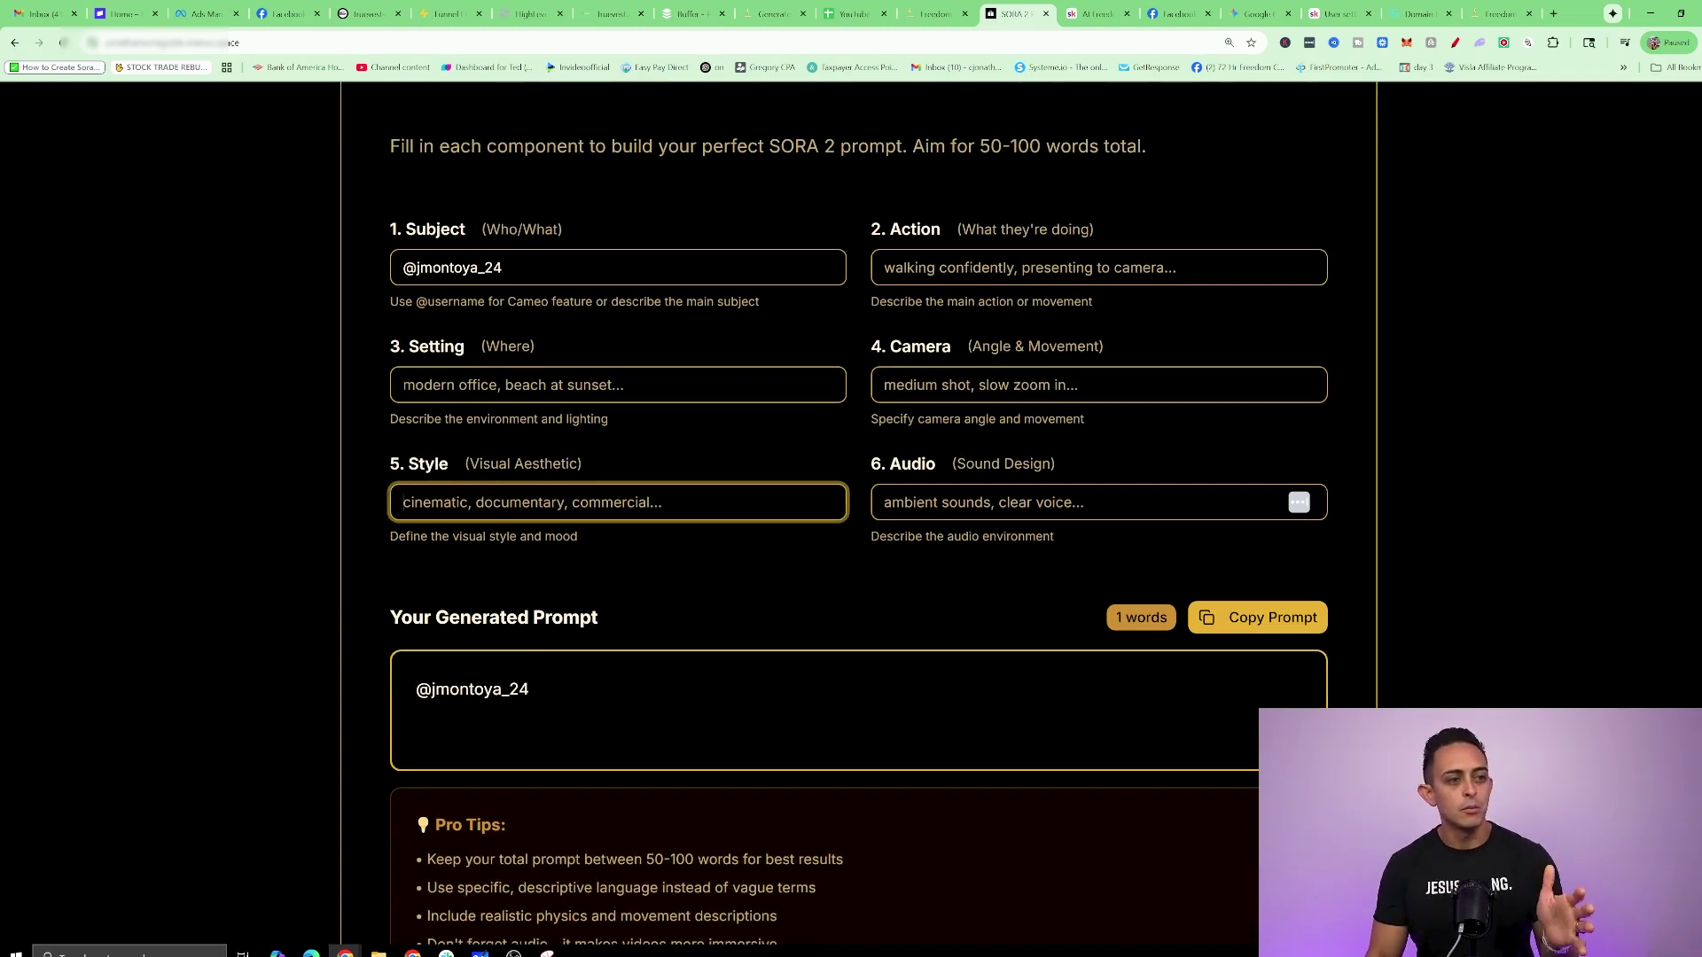
left_click(1099, 502)
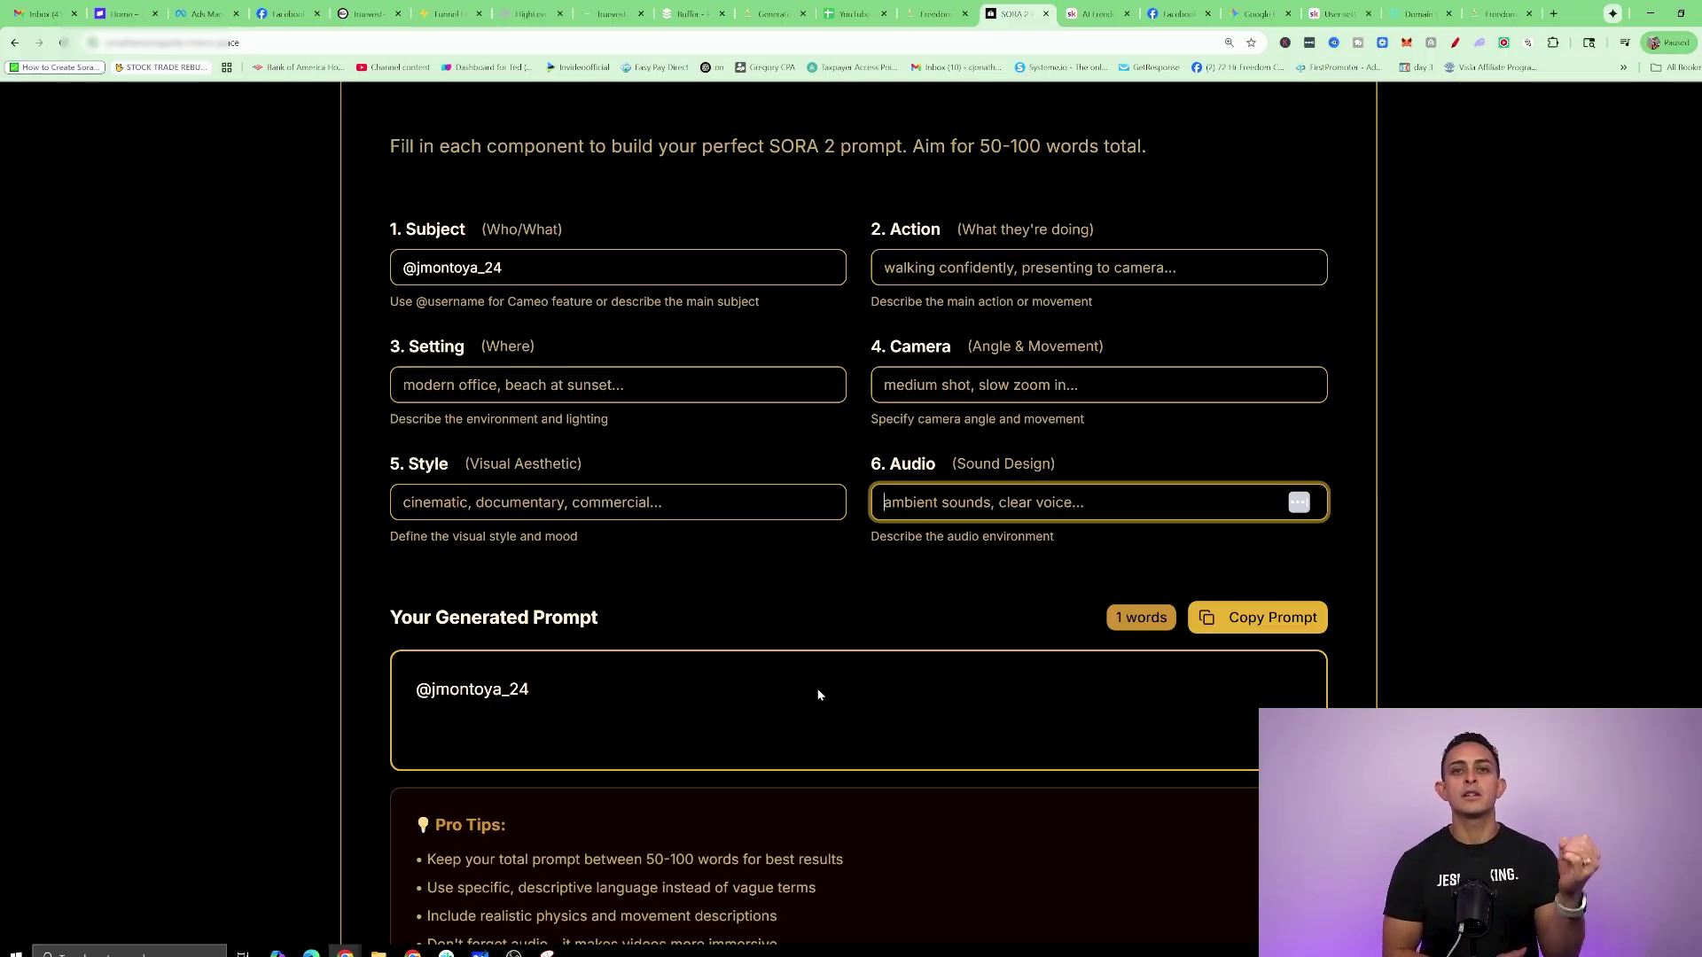
scroll(820, 695, "up", 2)
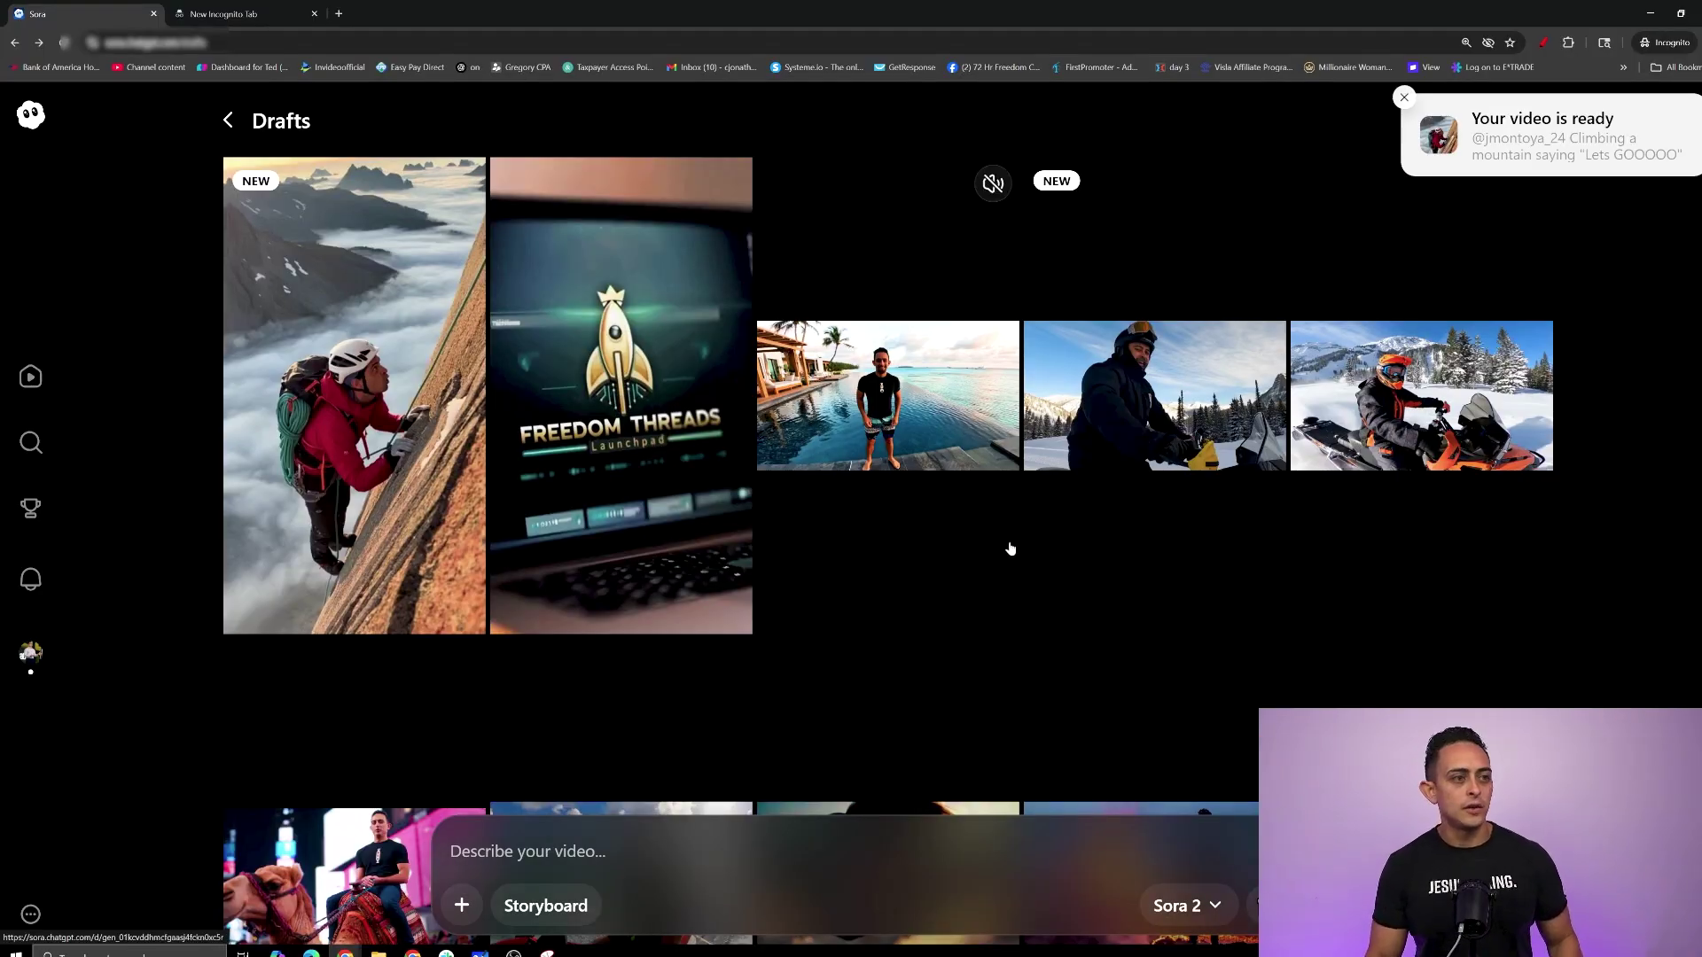
Zoom the browser in and open the pool backflip draft, reopening it from the grid
key("ctrl+plus")
left_click(992, 497)
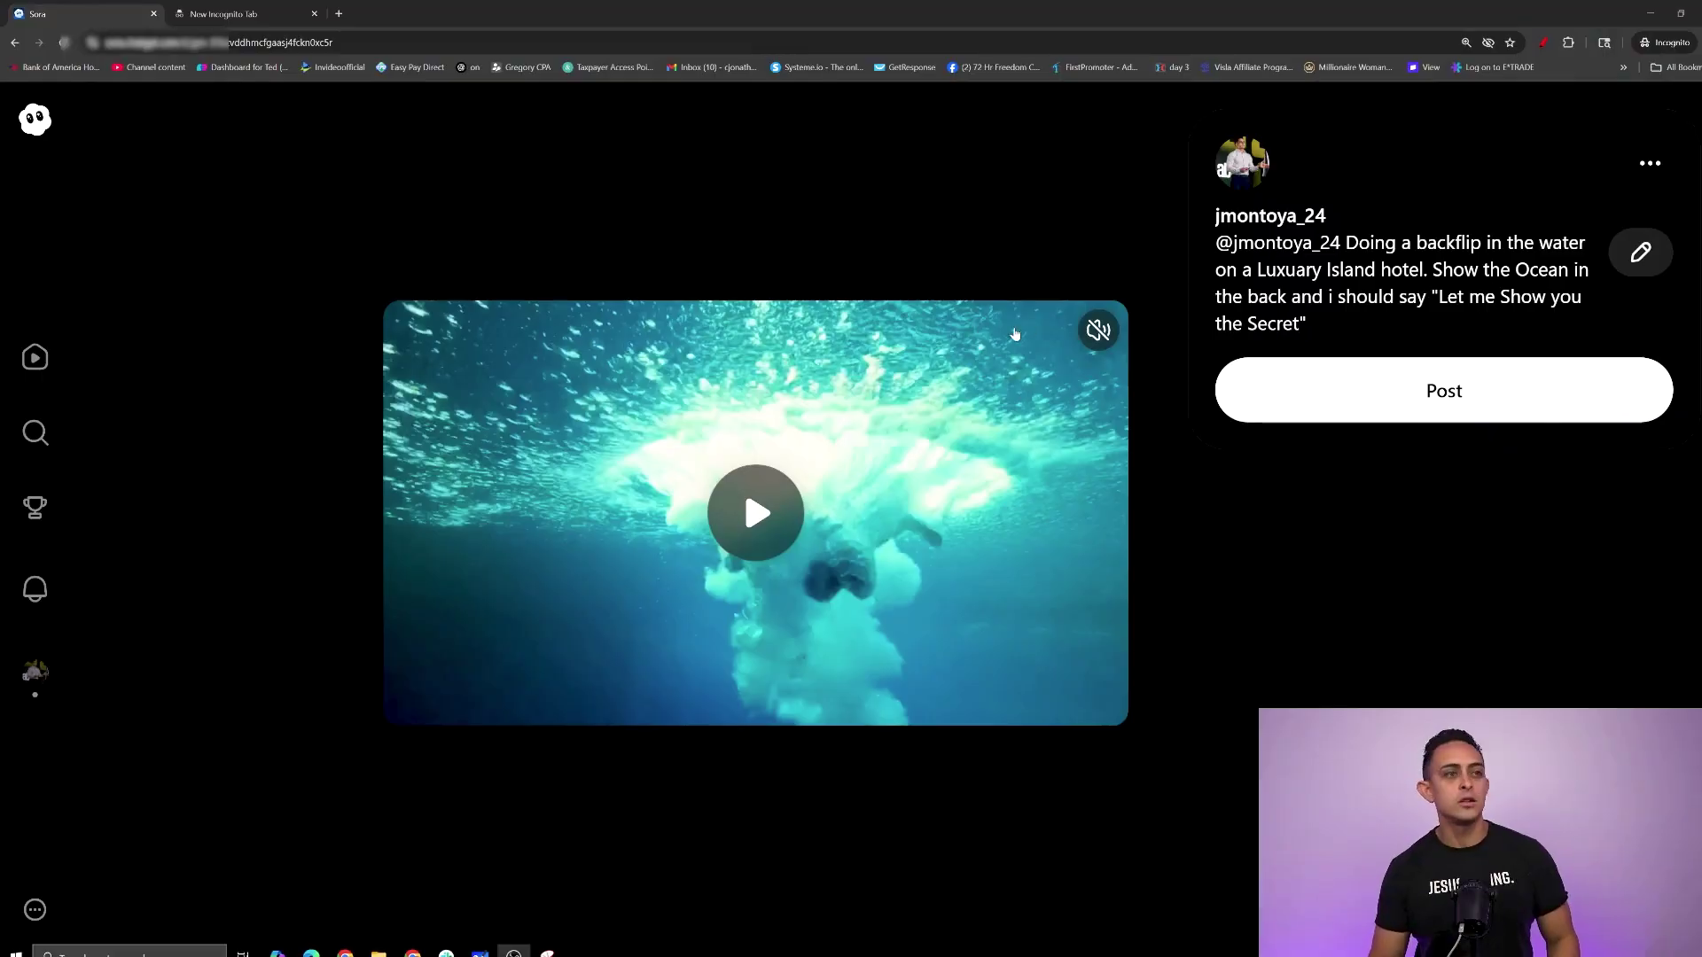
left_click(277, 243)
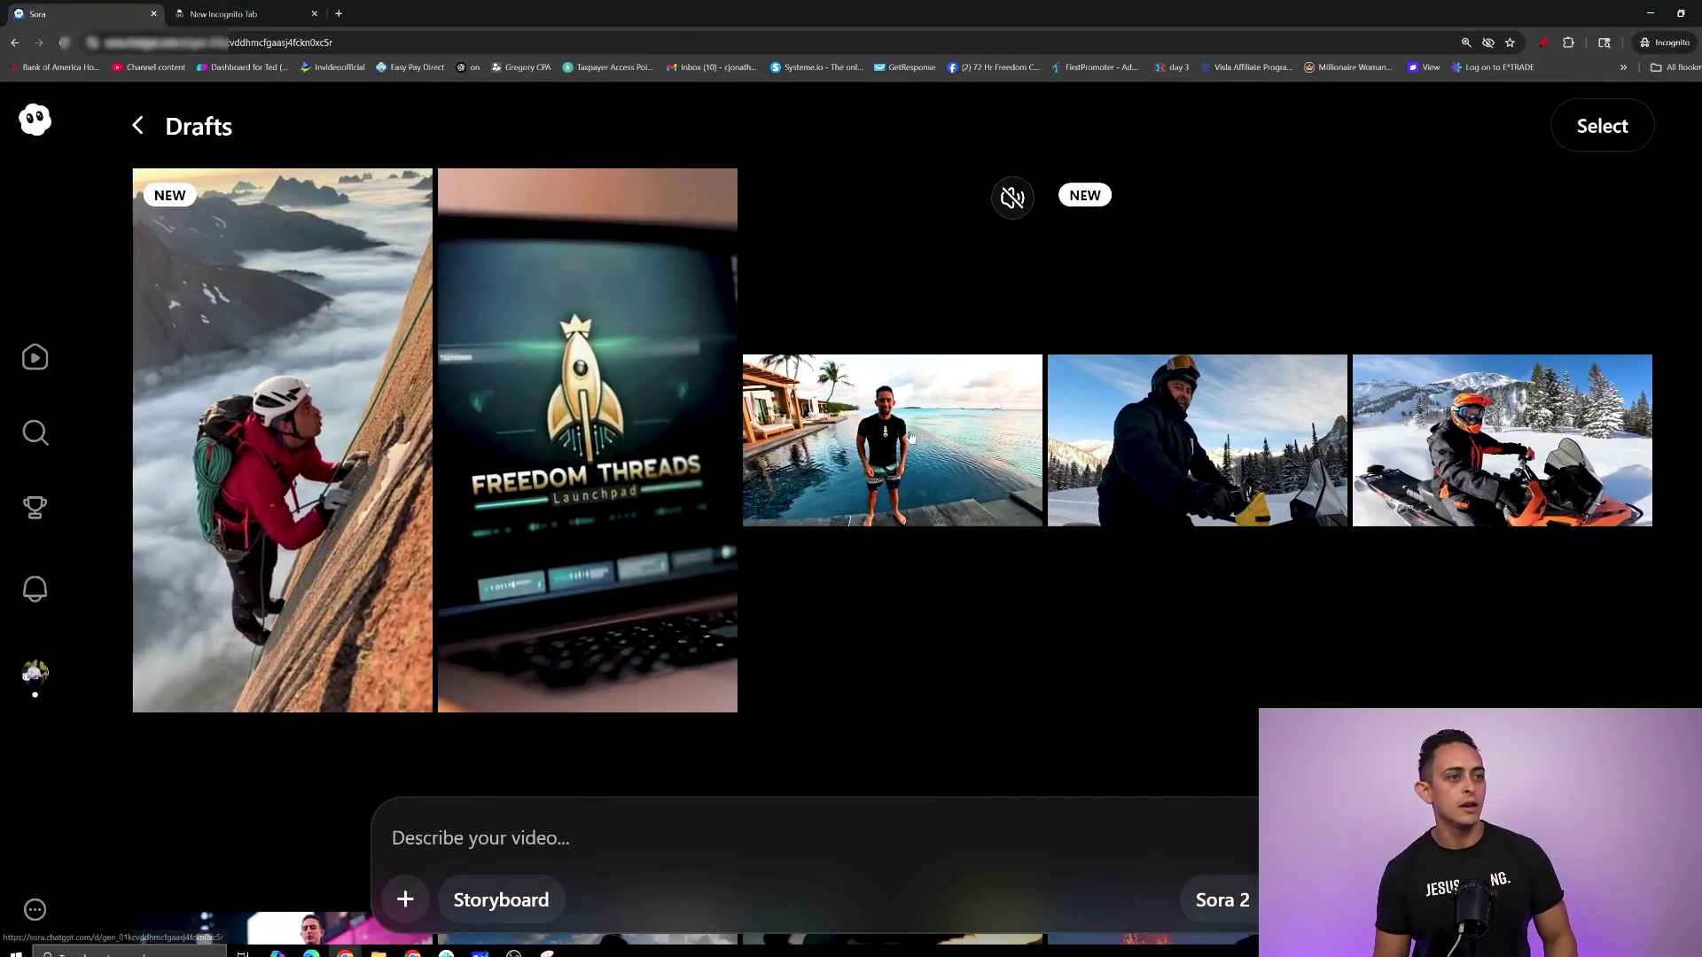
left_click(911, 436)
Remix the backflip draft with 'Add dolphins jumping in background' and submit it
left_click(1650, 164)
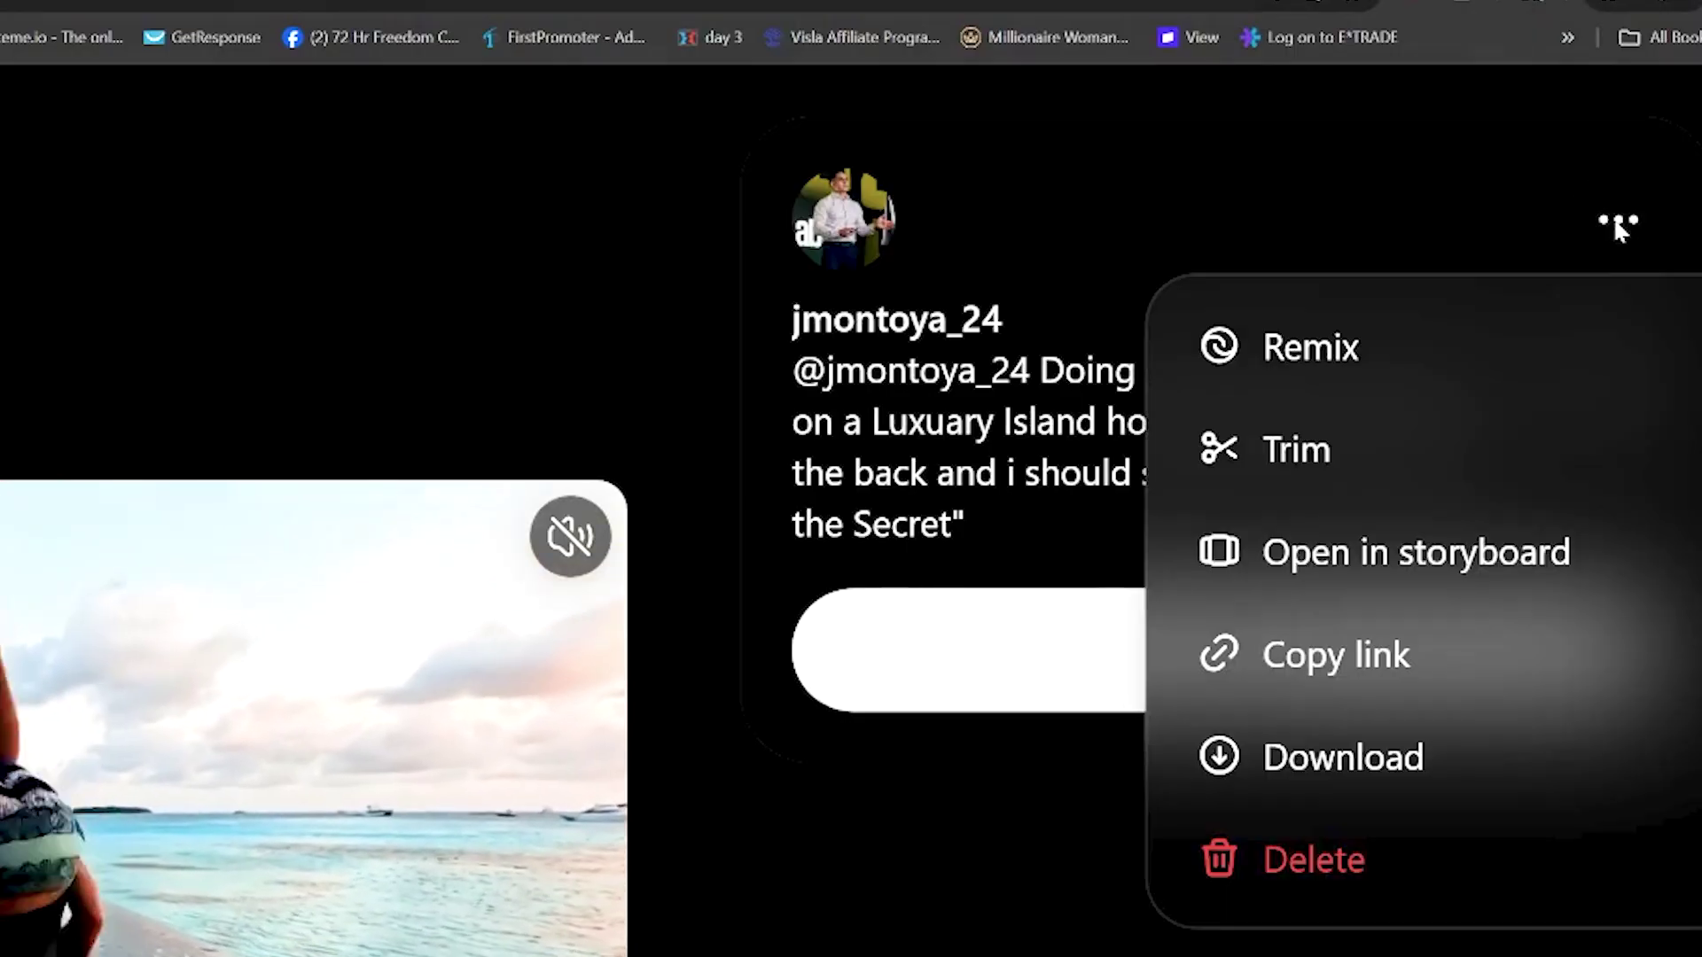
left_click(1337, 346)
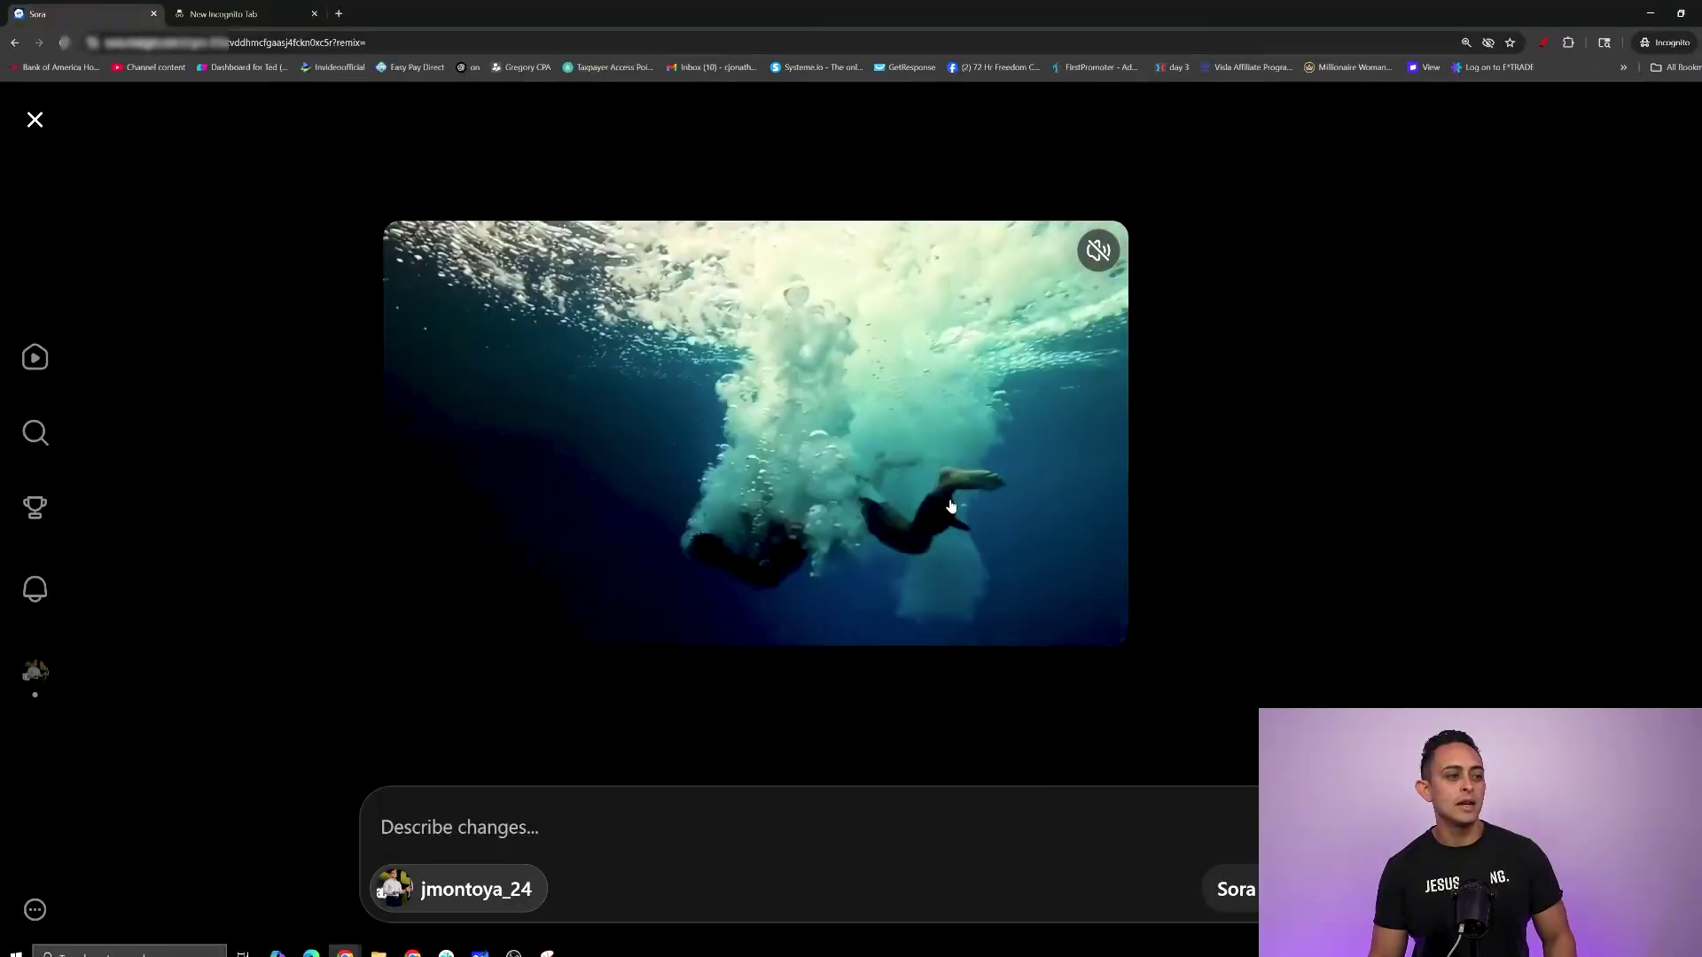
left_click(566, 794)
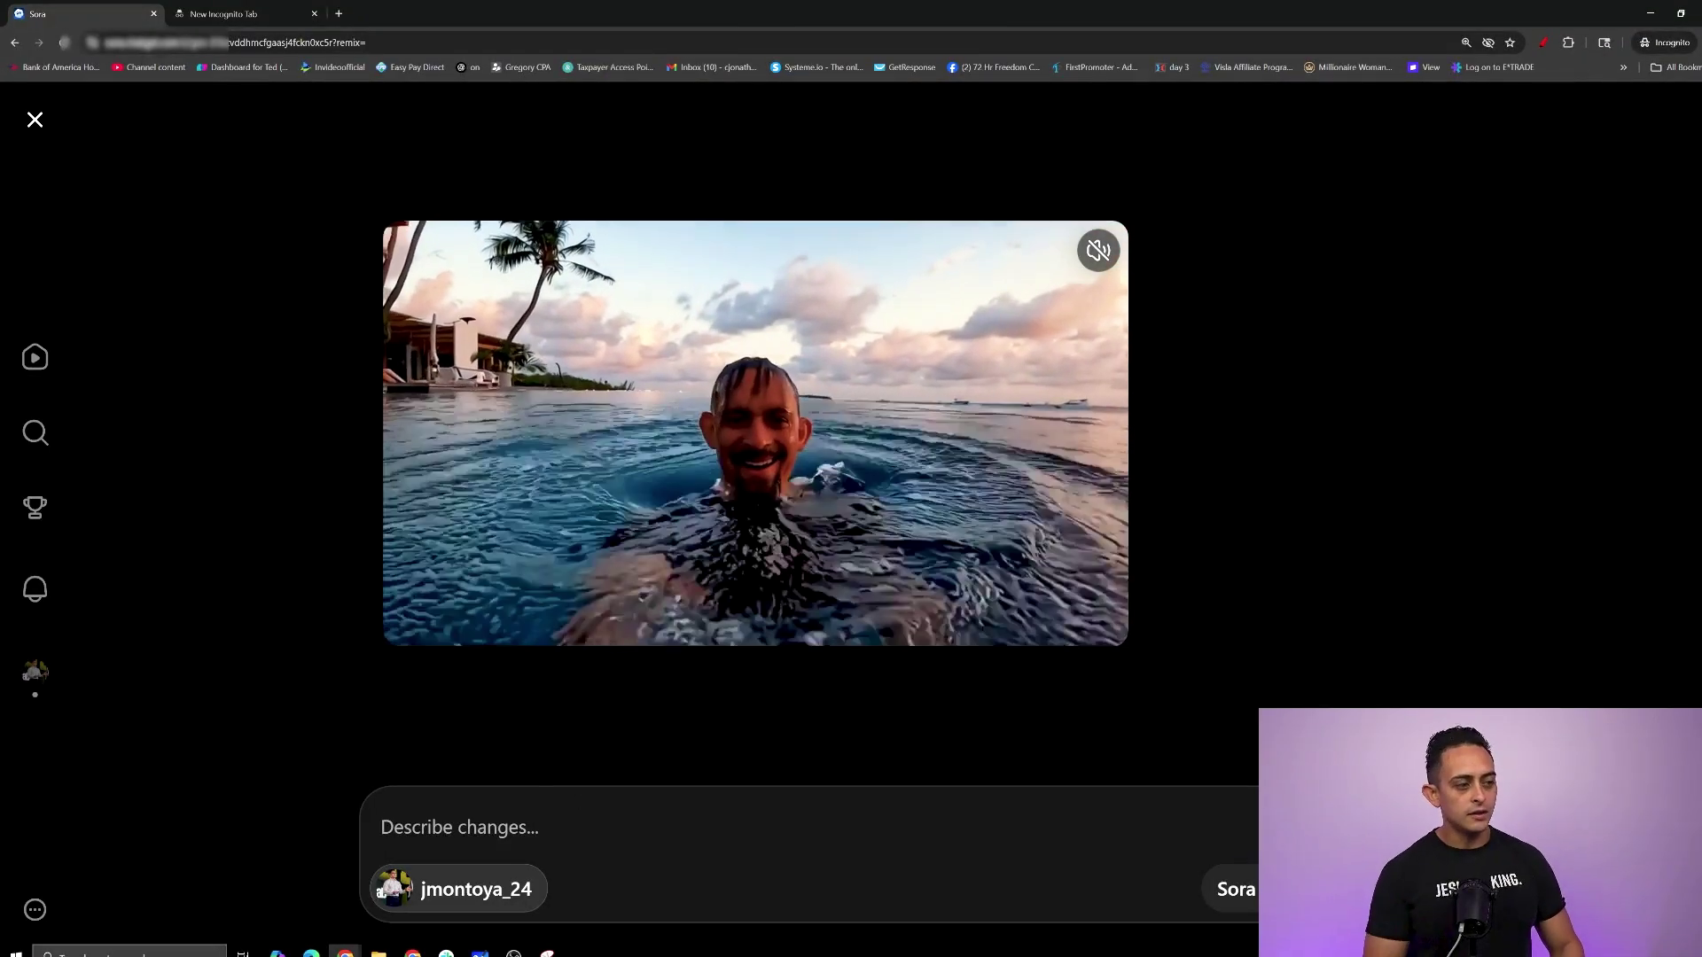
type("Add dolphins")
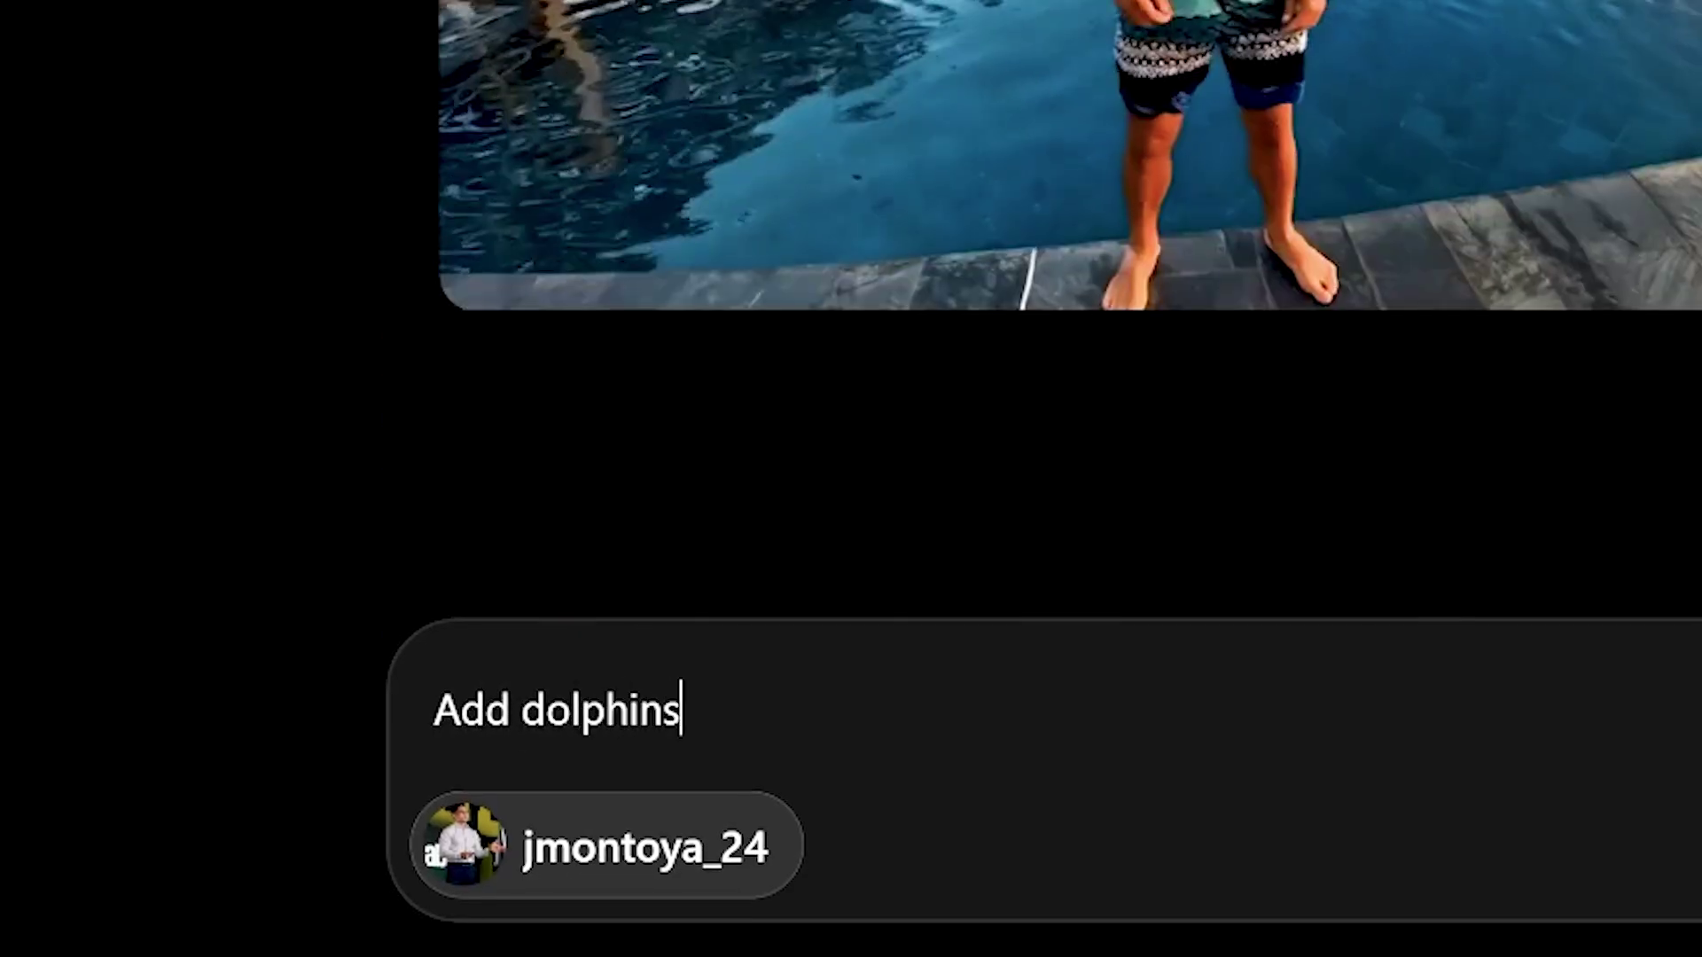
type(" jumping in background")
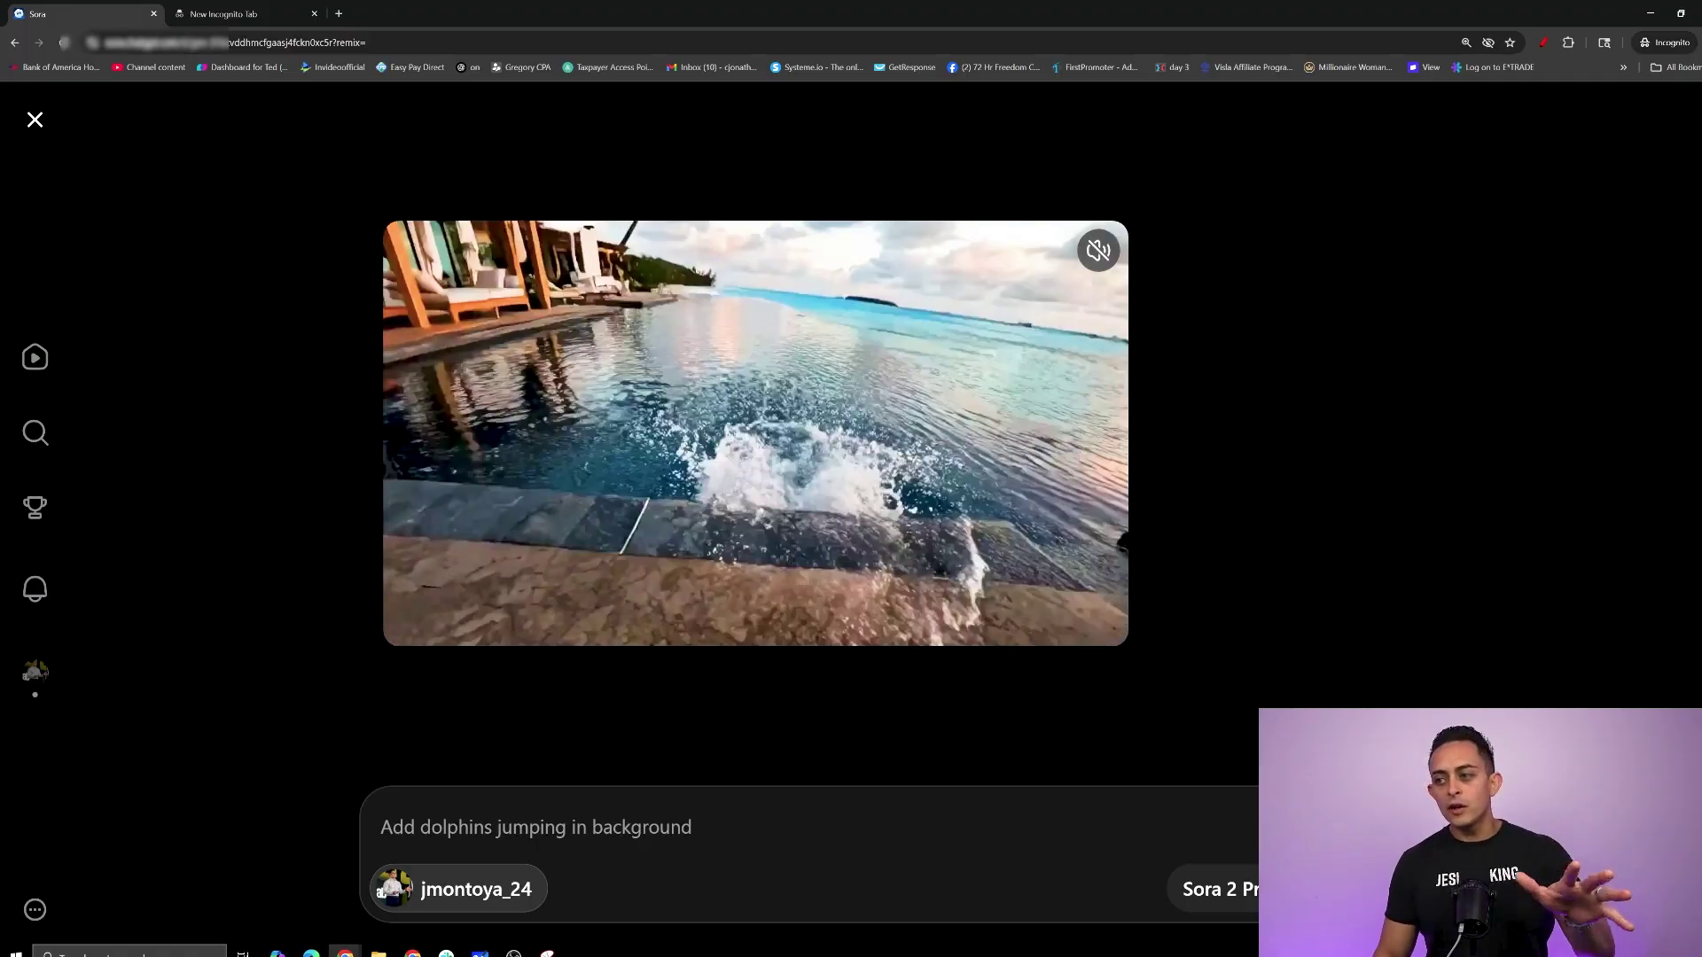
key("Return")
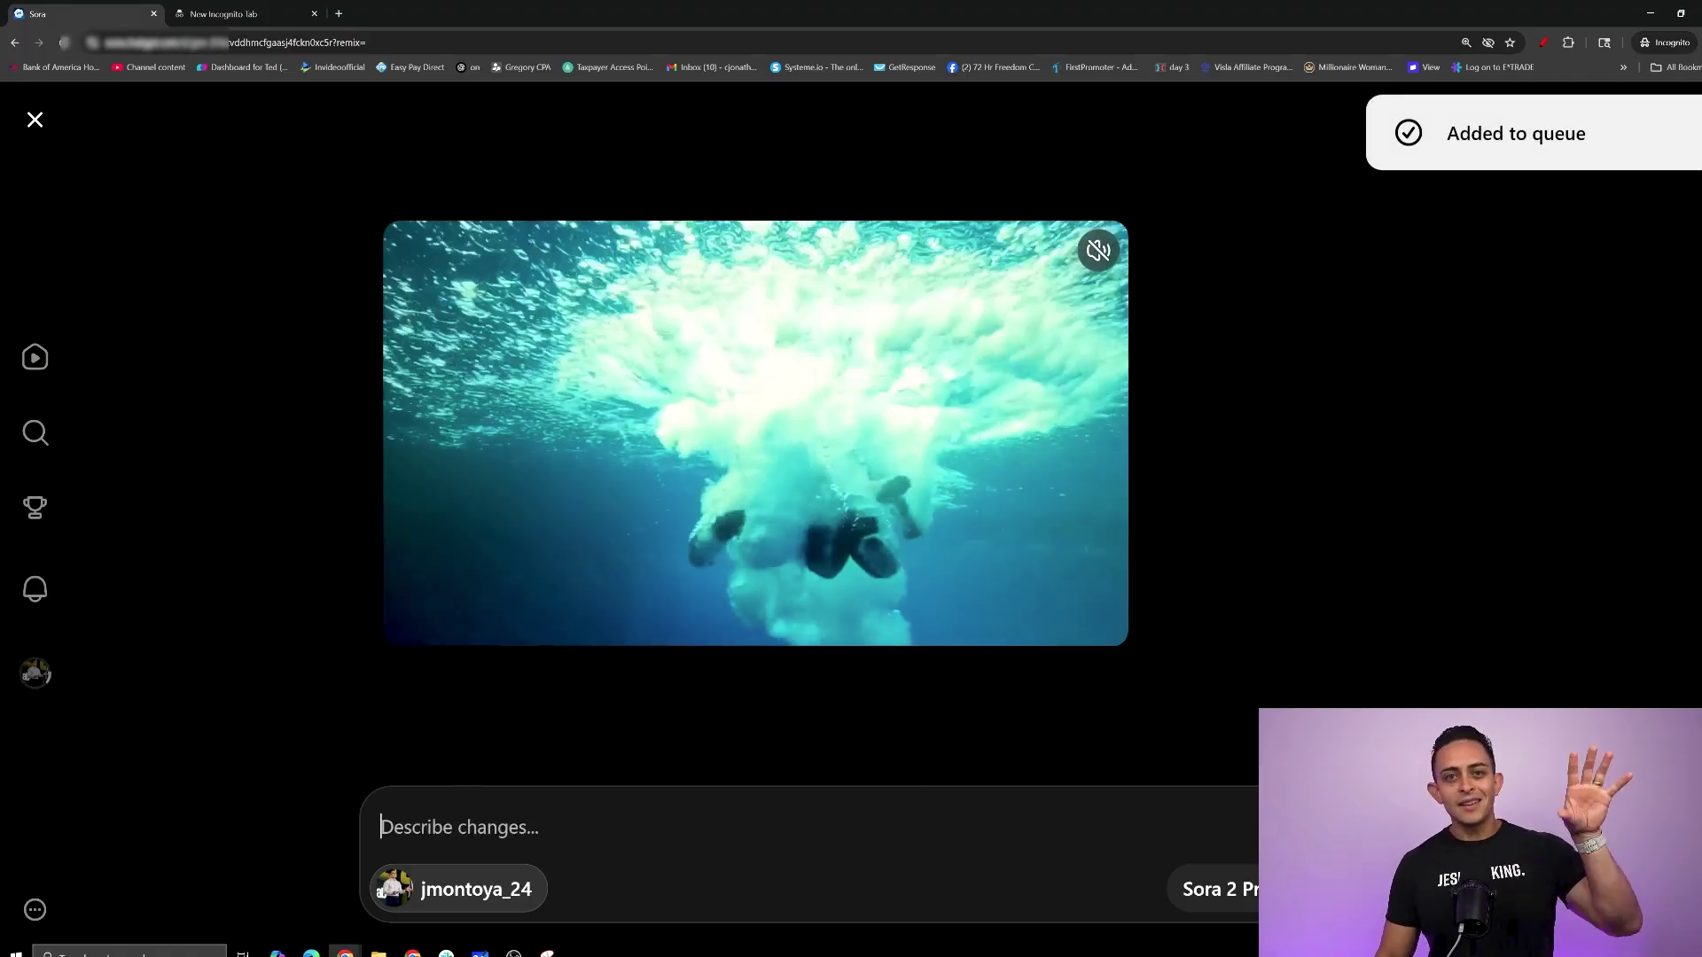